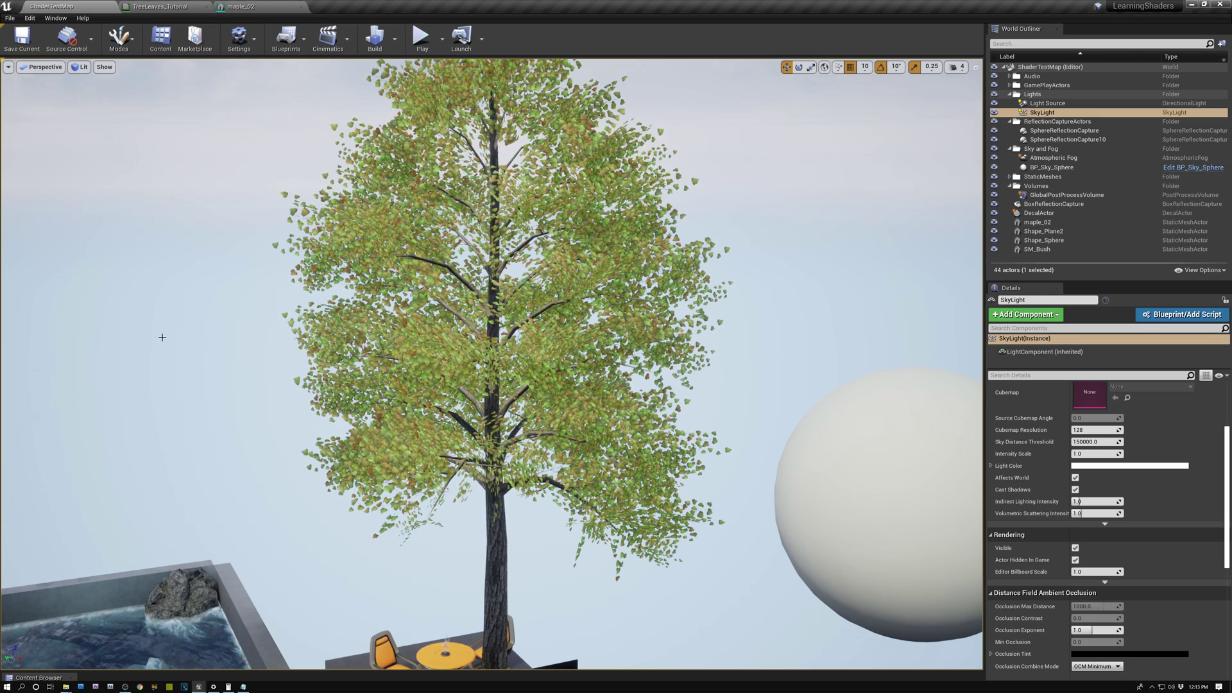
Step: Turn off the SkyLight's visibility and inspect the maple_02 tree's shading in the level
left_click(1041, 114)
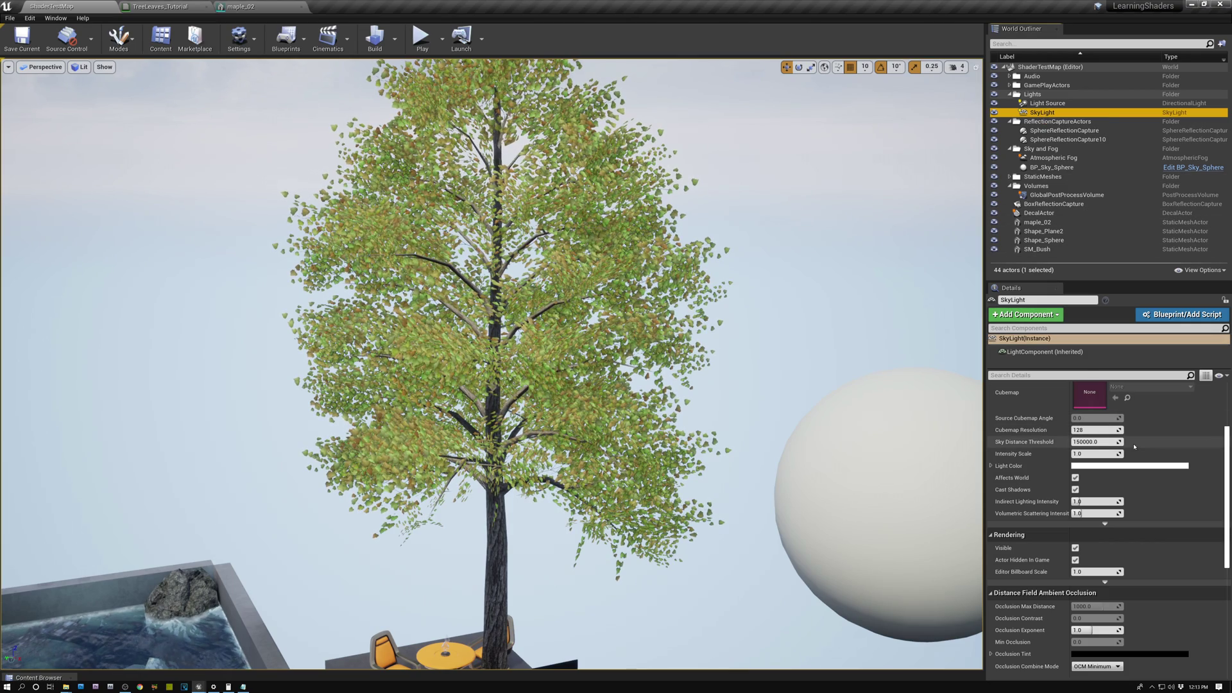
left_click(1075, 548)
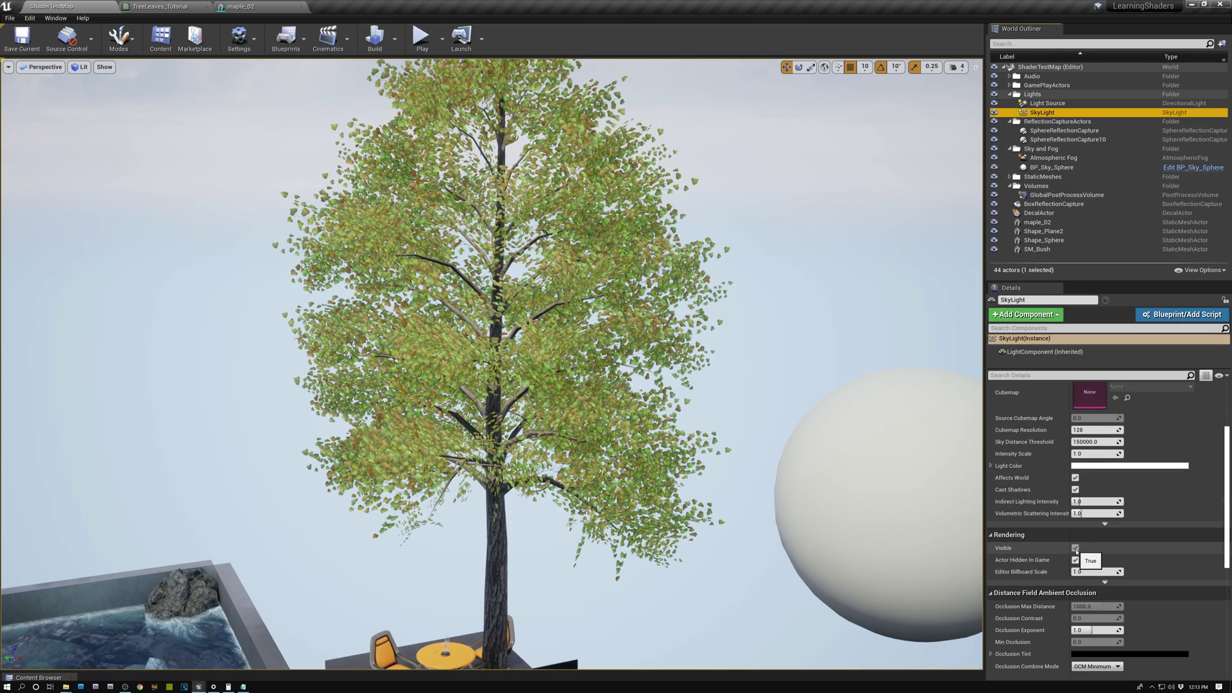
key("s")
right_click_drag(578, 321, 507, 308)
key("w")
key("w")
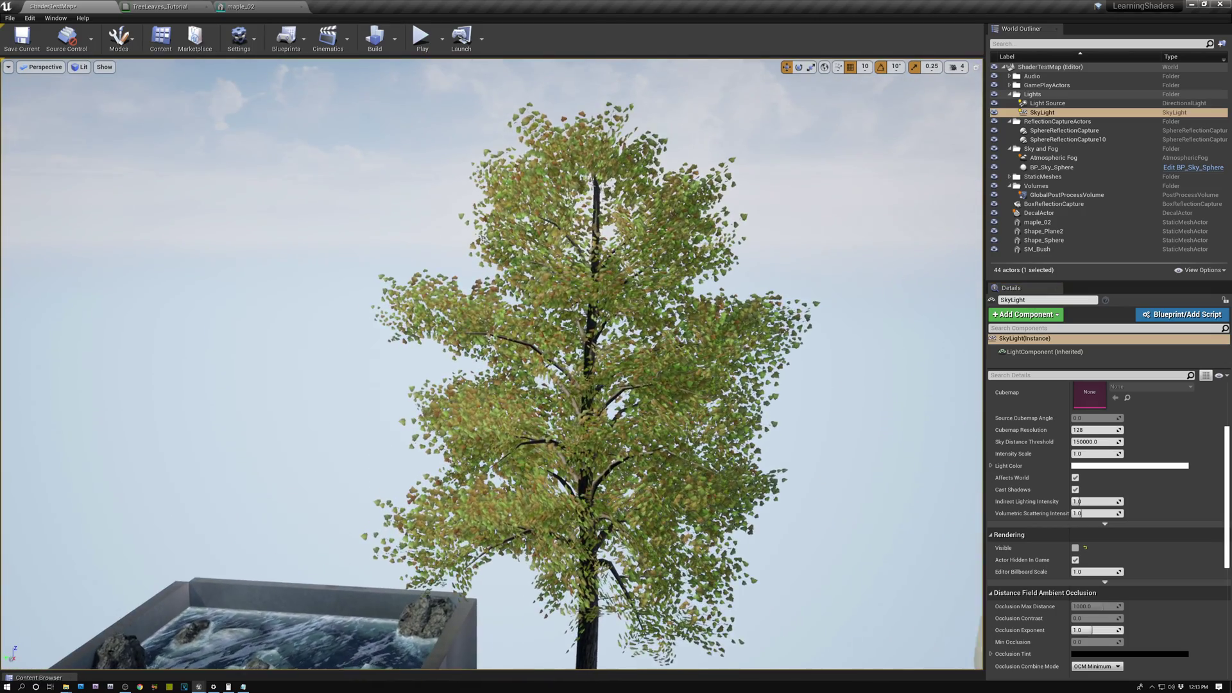
left_click(543, 295)
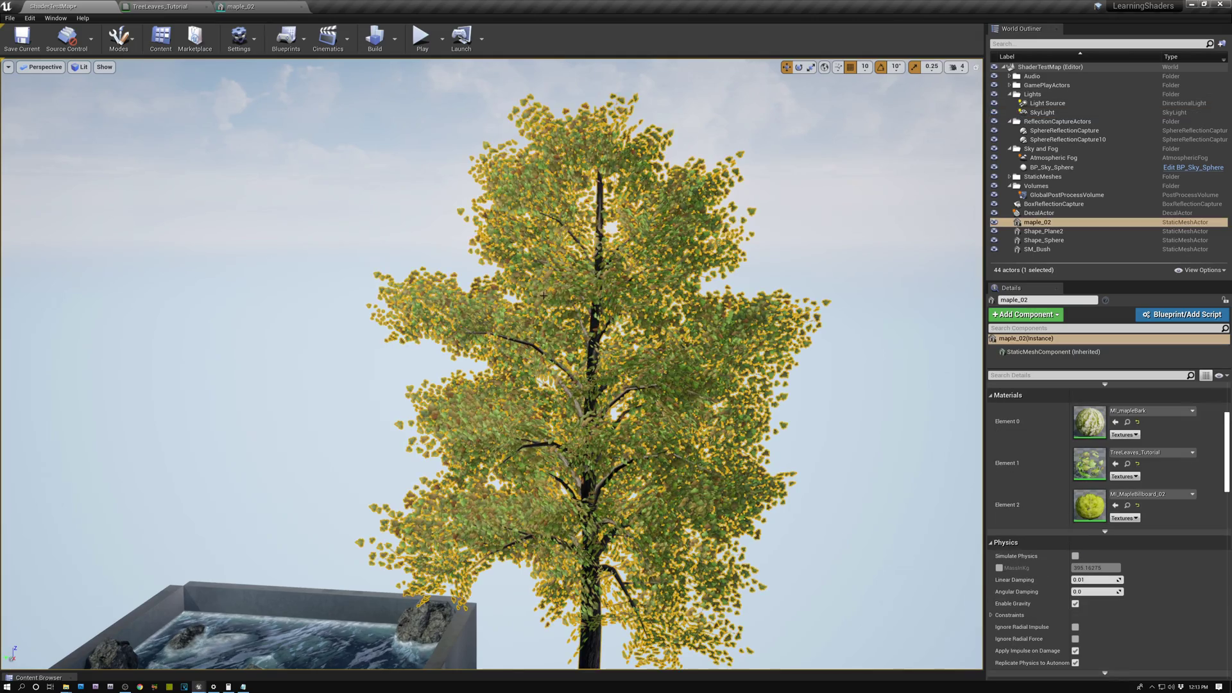
right_click_drag(543, 295, 575, 349)
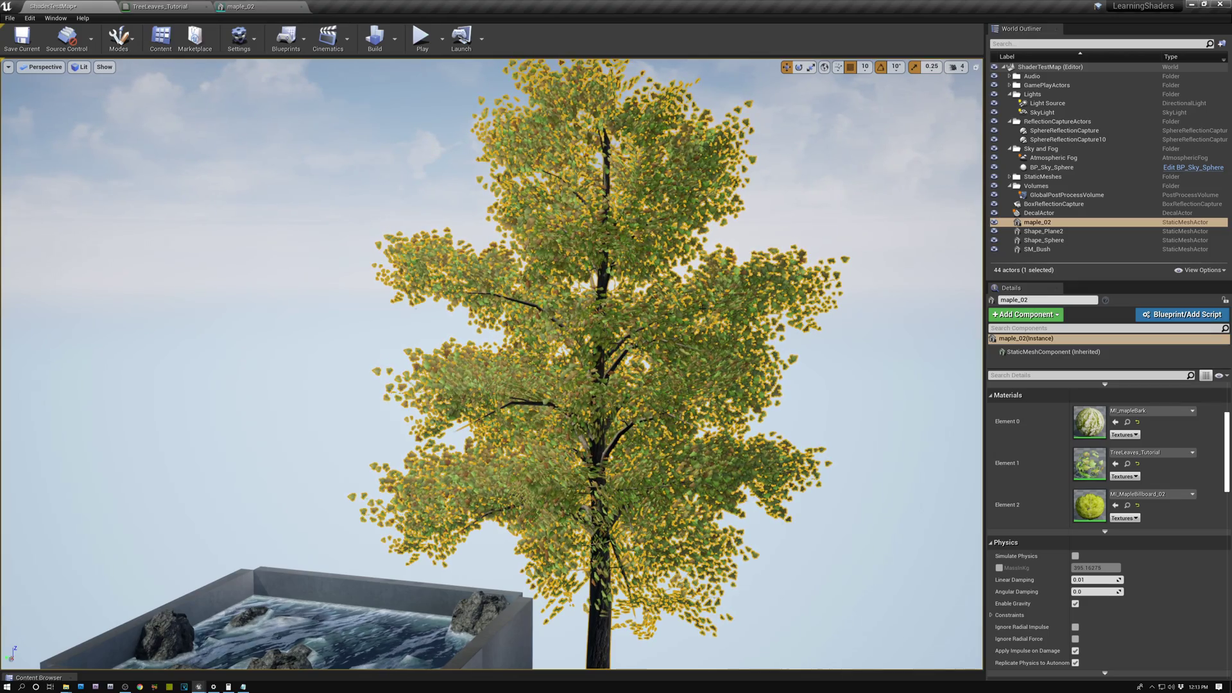
Step: Disconnect the Subsurface Color input in the TreeLeaves_Tutorial material and check the tree in the ShaderTestMap level
left_click(174, 8)
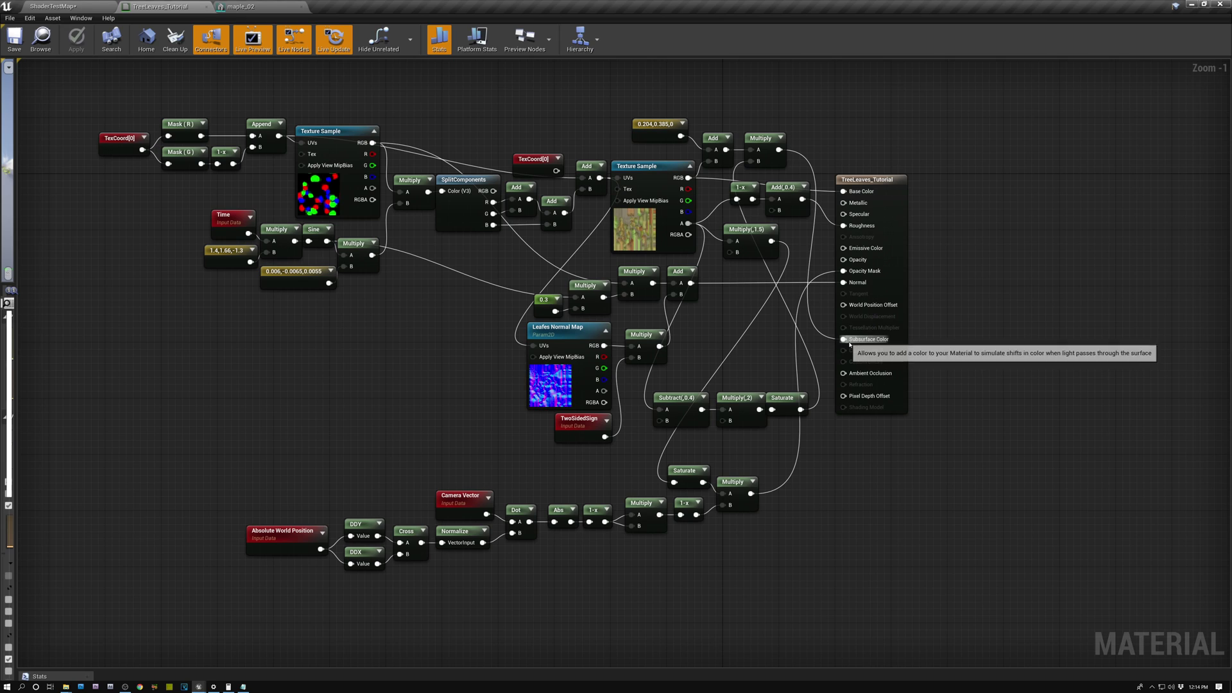
left_click(832, 340, "alt")
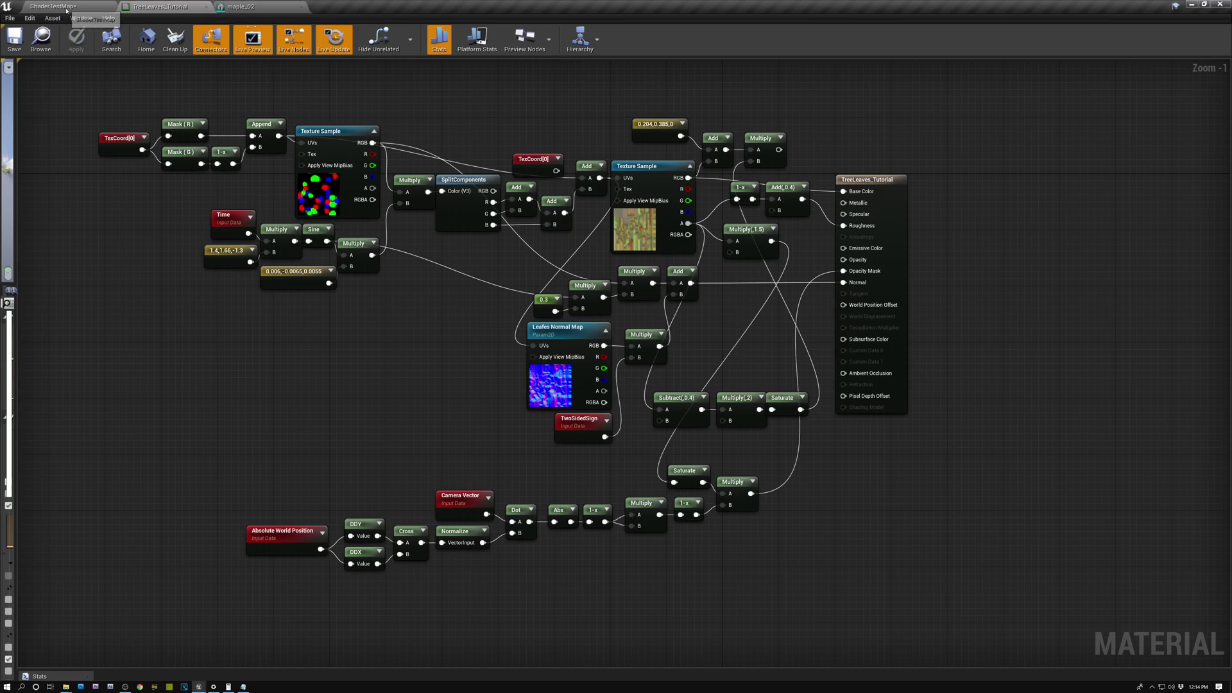
left_click(57, 6)
left_click(280, 252)
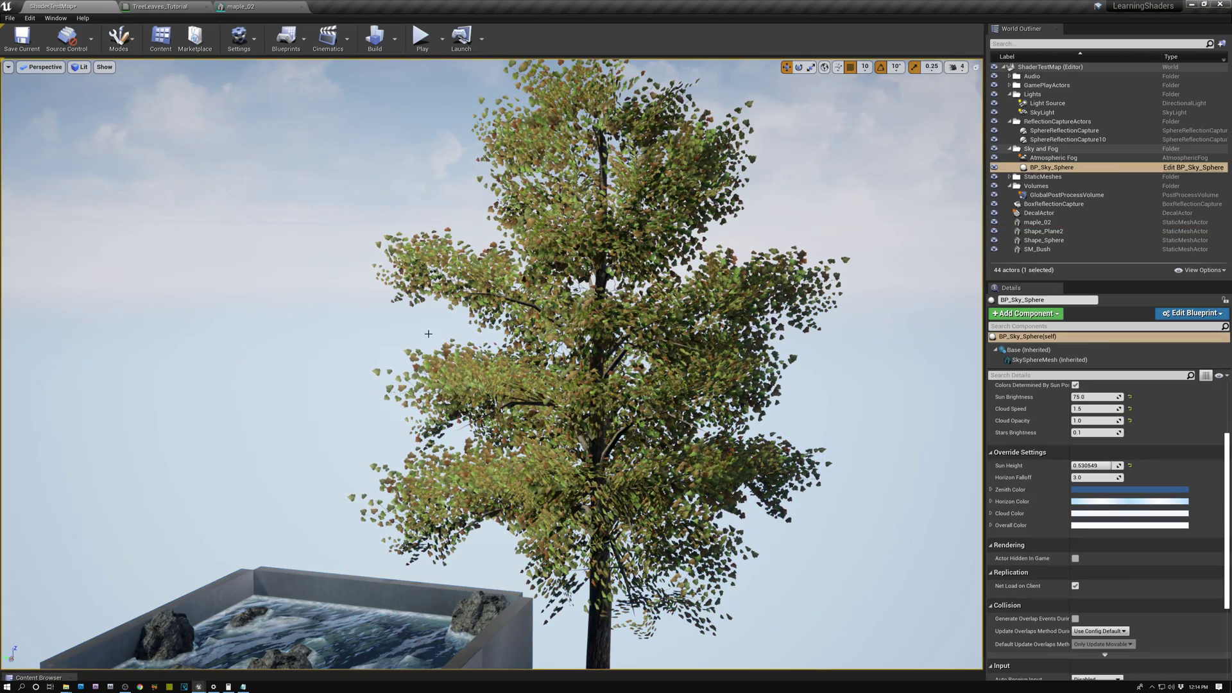
right_click_drag(511, 333, 430, 321)
mouse_move(302, 253)
right_mouse_down()
mouse_move(288, 253)
mouse_move(301, 252)
right_mouse_up()
mouse_move(444, 348)
right_mouse_down()
mouse_move(475, 348)
mouse_move(444, 348)
right_mouse_up()
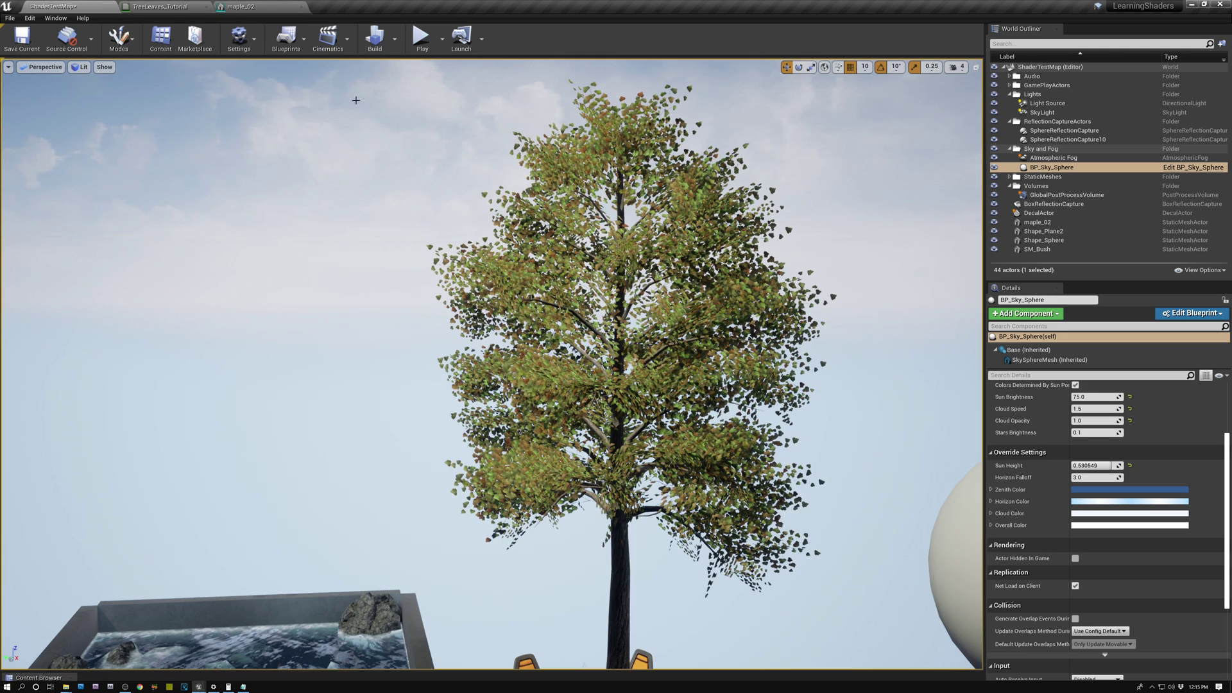
Step: In the TreeLeaves_Tutorial material, shift the Absolute World Position to Normalize nodes away from Dot and add a Transform node to the Normalize output
left_click(160, 6)
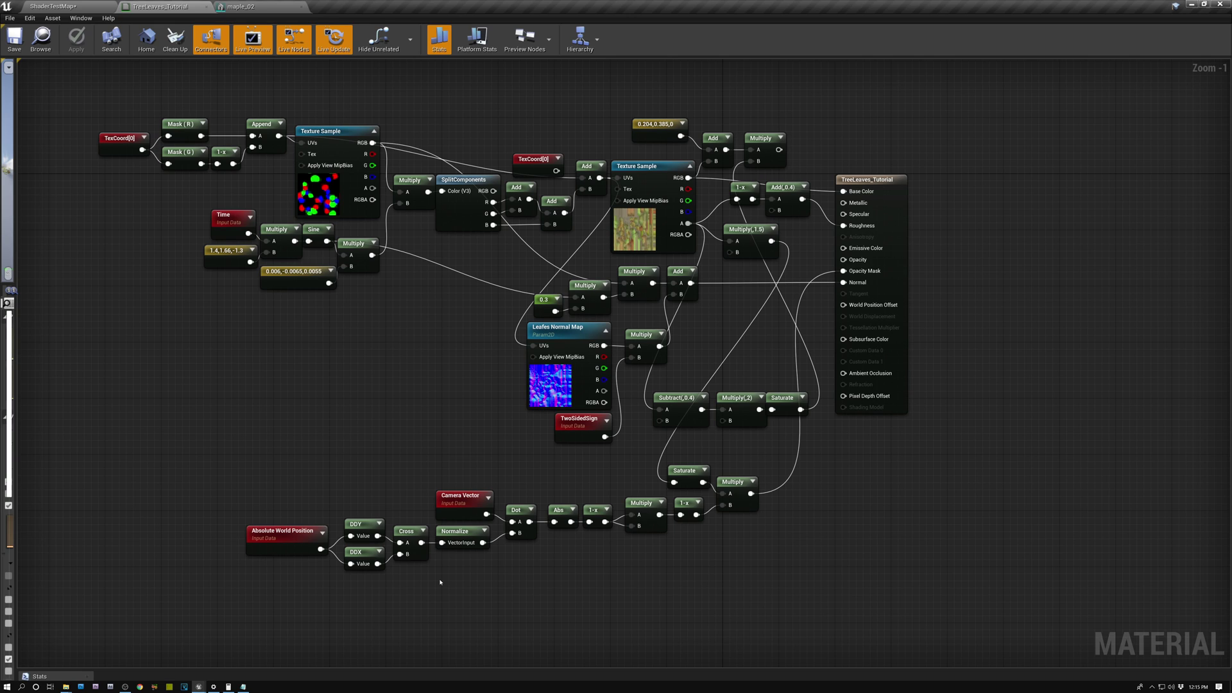
left_click_drag(461, 573, 281, 529)
left_click_drag(438, 537, 375, 557)
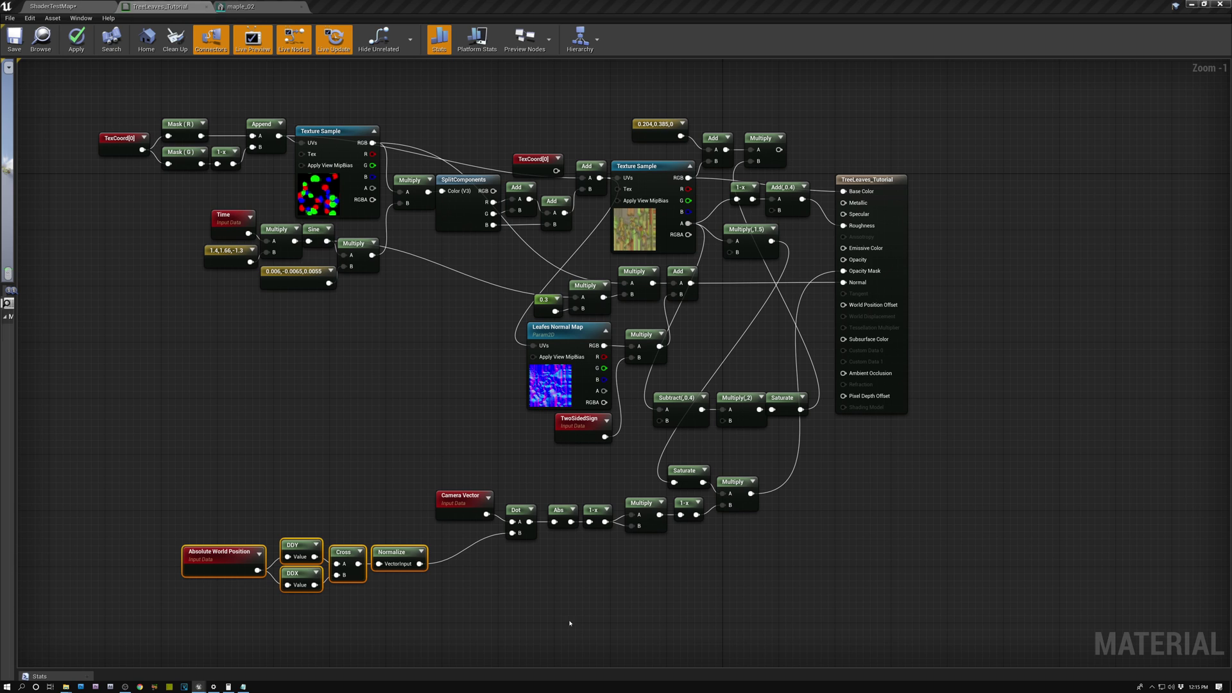
left_click_drag(419, 564, 461, 575)
type("tra")
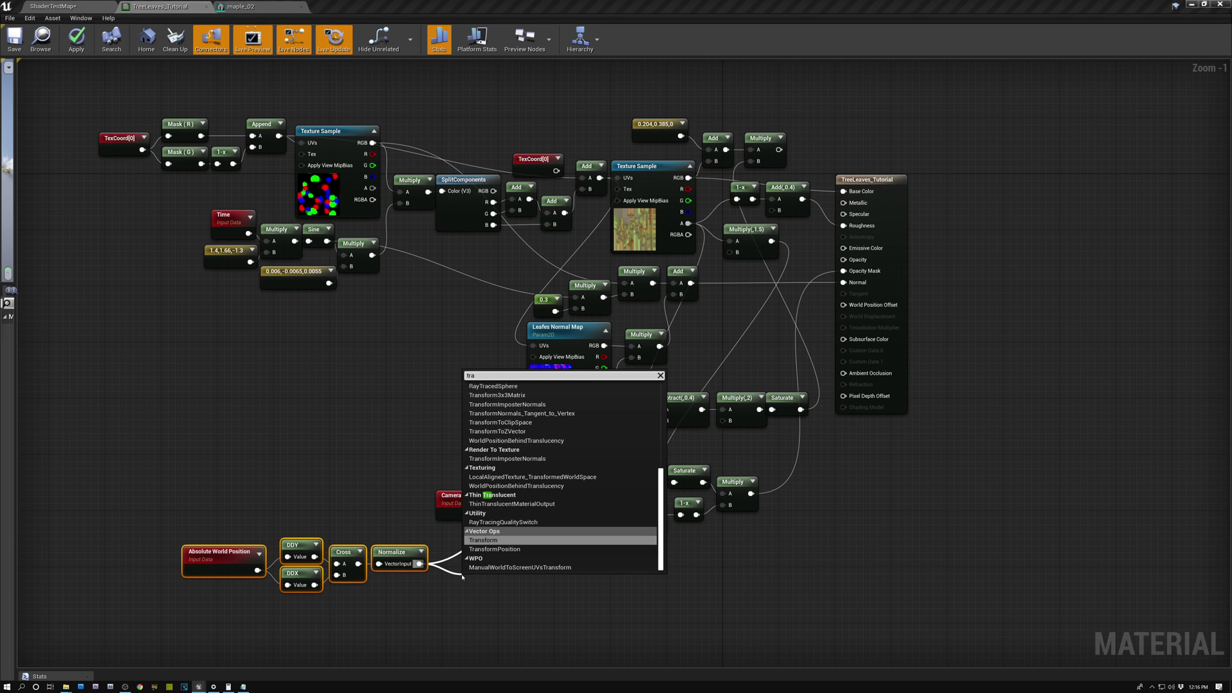
left_click(487, 540)
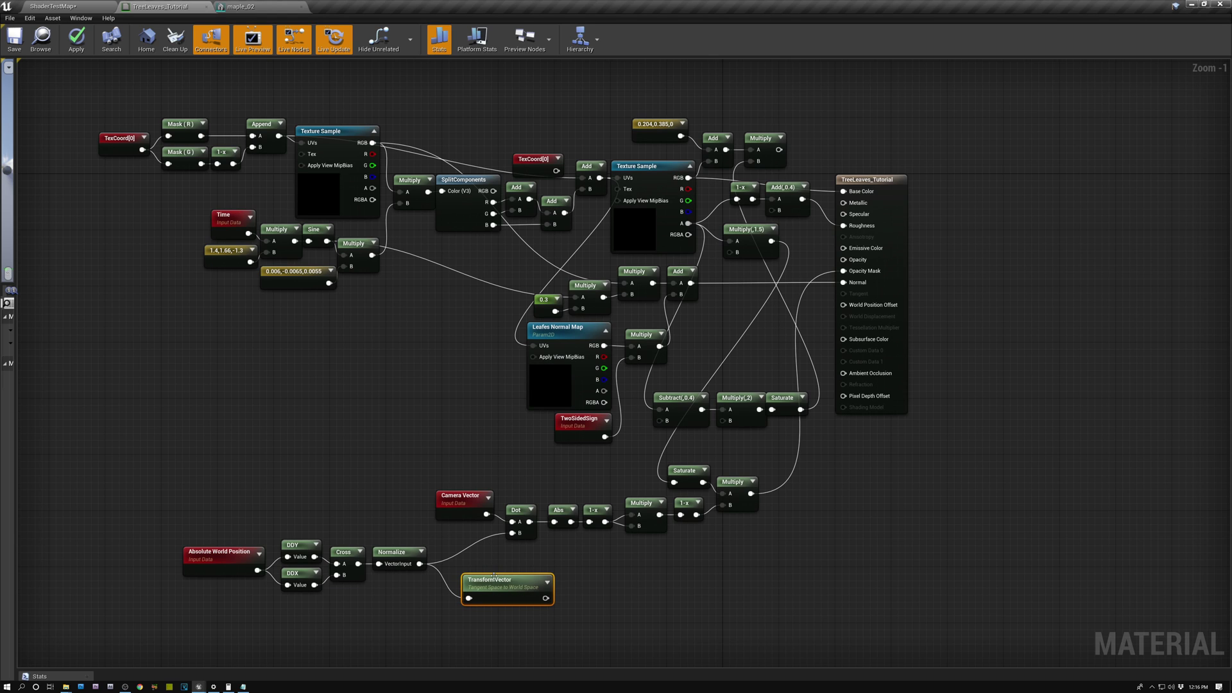
Step: Set the TransformVector node's source to World Space and destination to Tangent Space, and place it near the Normalize node
left_click_drag(15, 236, 190, 250)
left_click(91, 329)
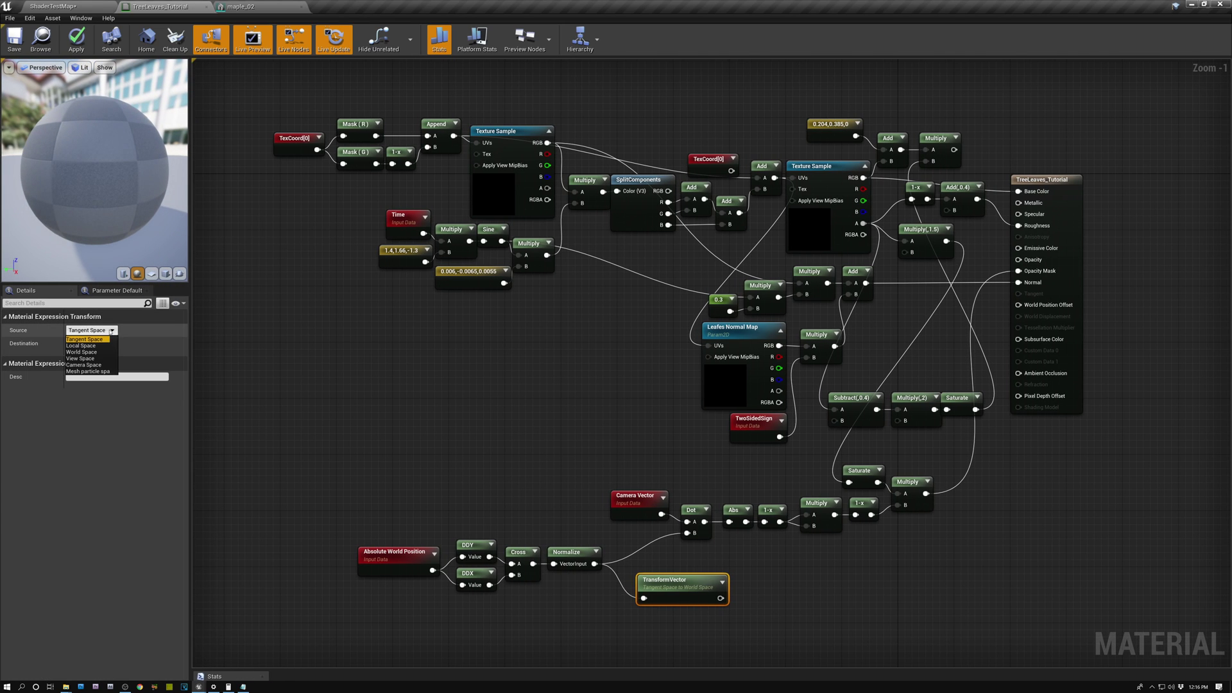
left_click(91, 352)
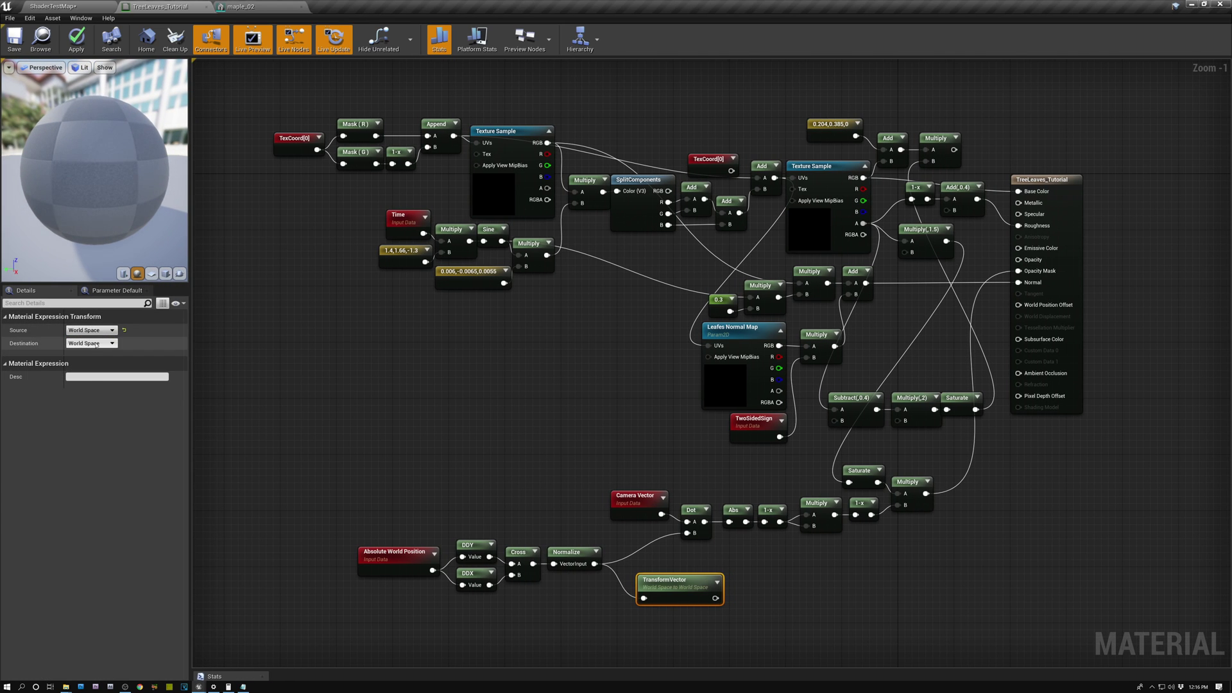
left_click(91, 343)
left_click(93, 351)
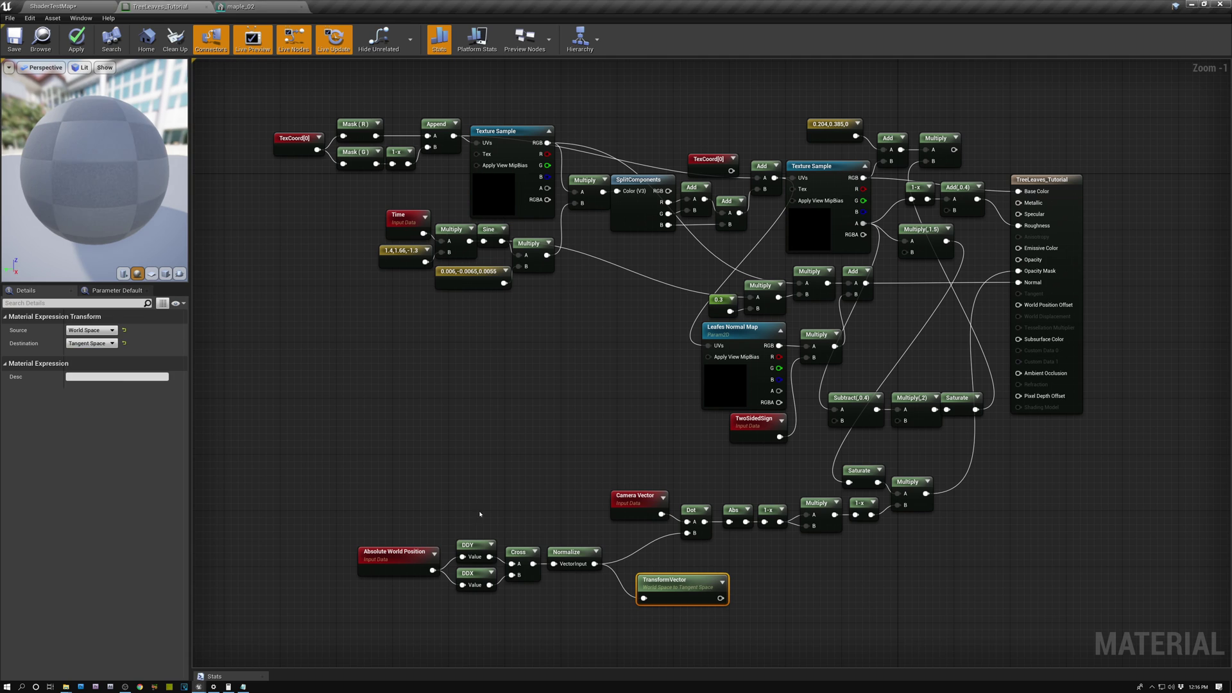
left_click_drag(681, 580, 668, 573)
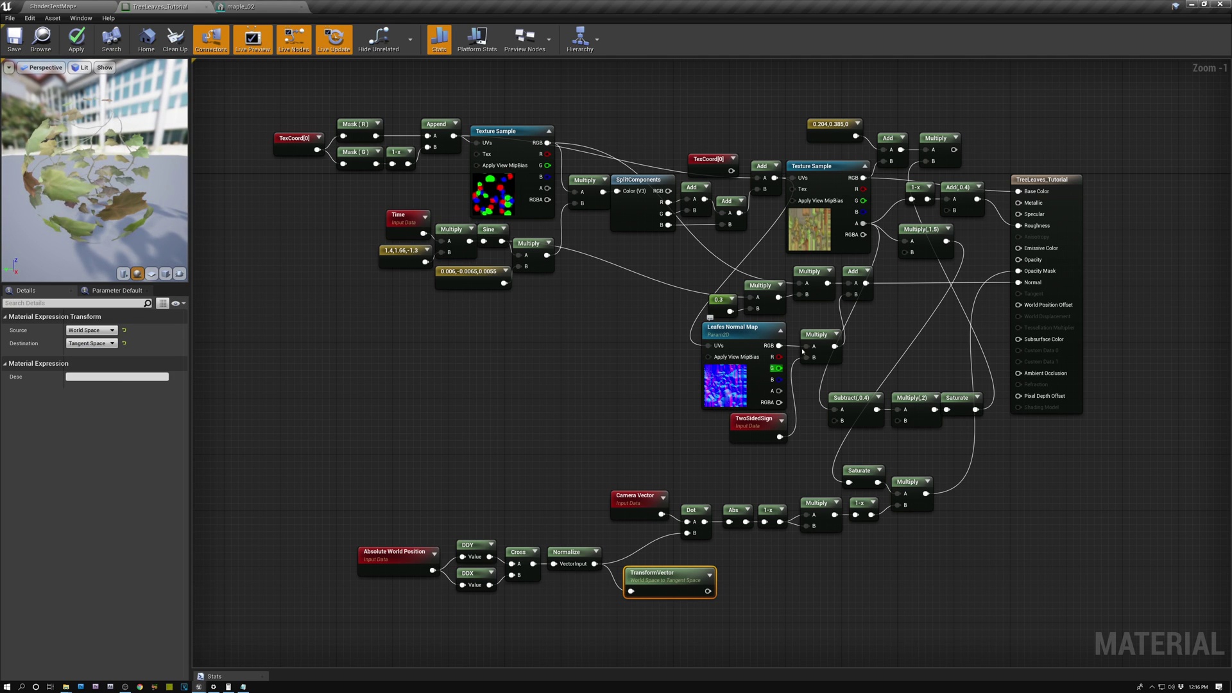
Step: Duplicate the normal map's Multiply and TwoSidedSign nodes and use the copies to multiply the TransformVector output by the sign
left_click(820, 340)
left_click(749, 421, "ctrl")
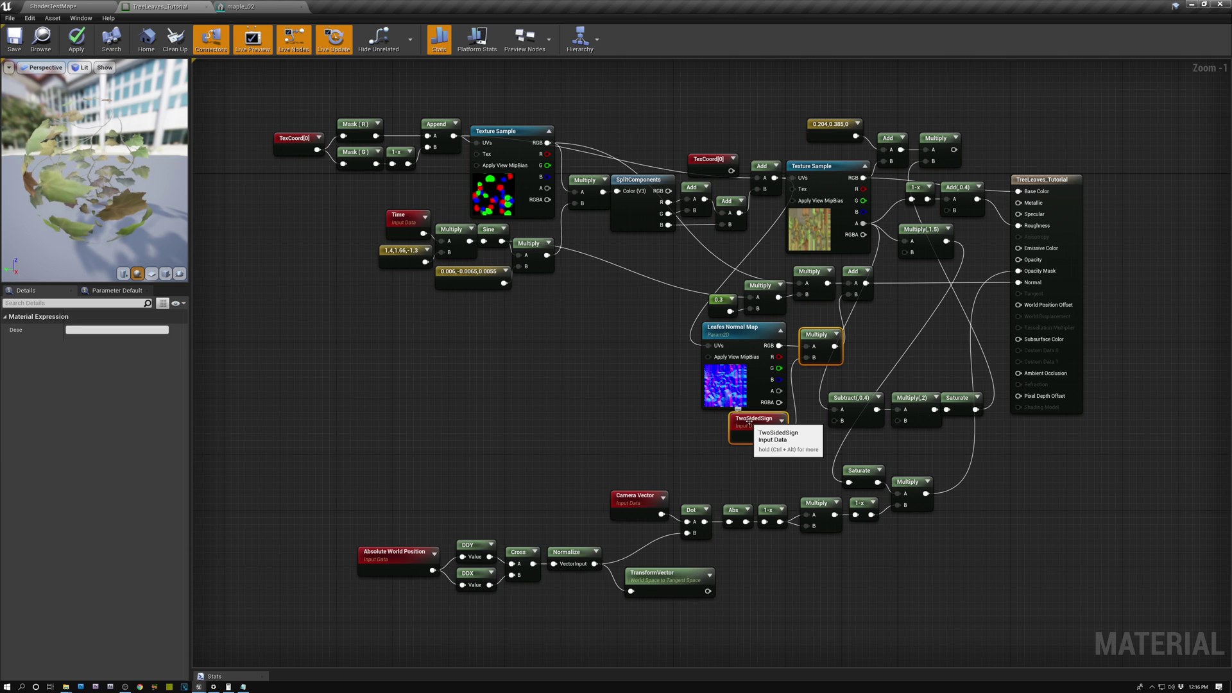
key("ctrl+w")
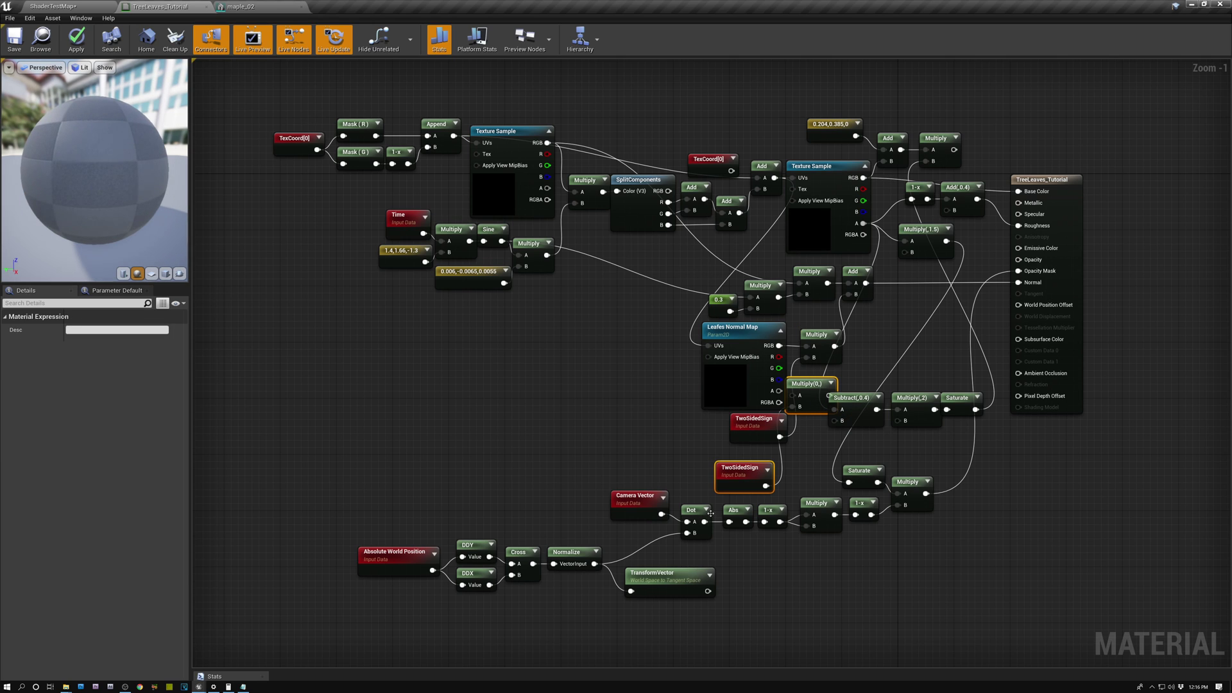
left_click_drag(732, 467, 685, 615)
left_click(739, 595)
left_click_drag(745, 530, 736, 599)
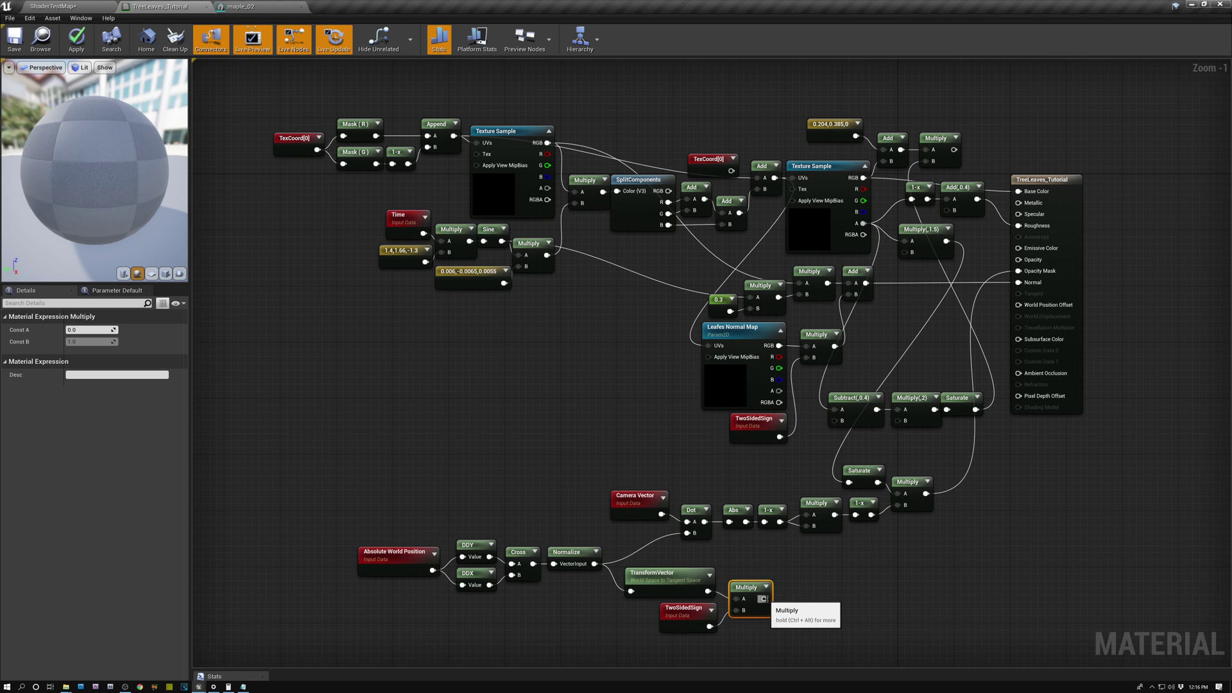
Step: Multiply the sign-corrected vector by -1 with another Multiply node and connect it to the material's Normal input
left_click_drag(762, 598, 801, 605)
type("mul")
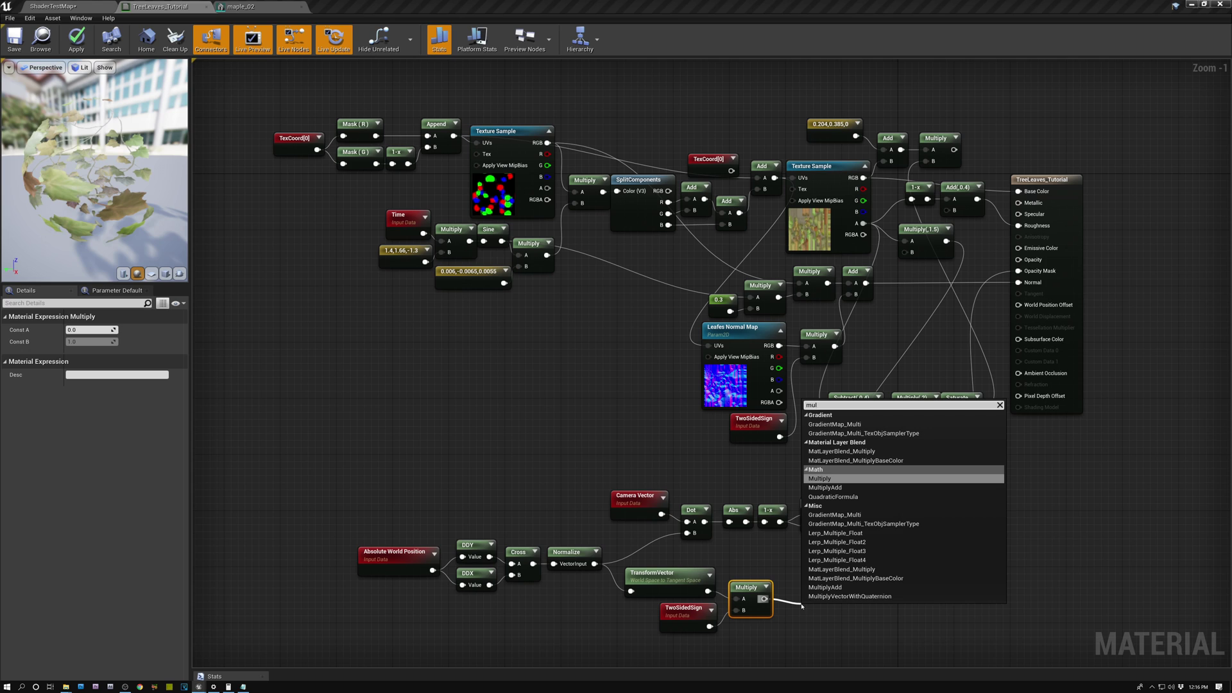
left_click(821, 478)
left_click(90, 342)
type("-1")
key("Return")
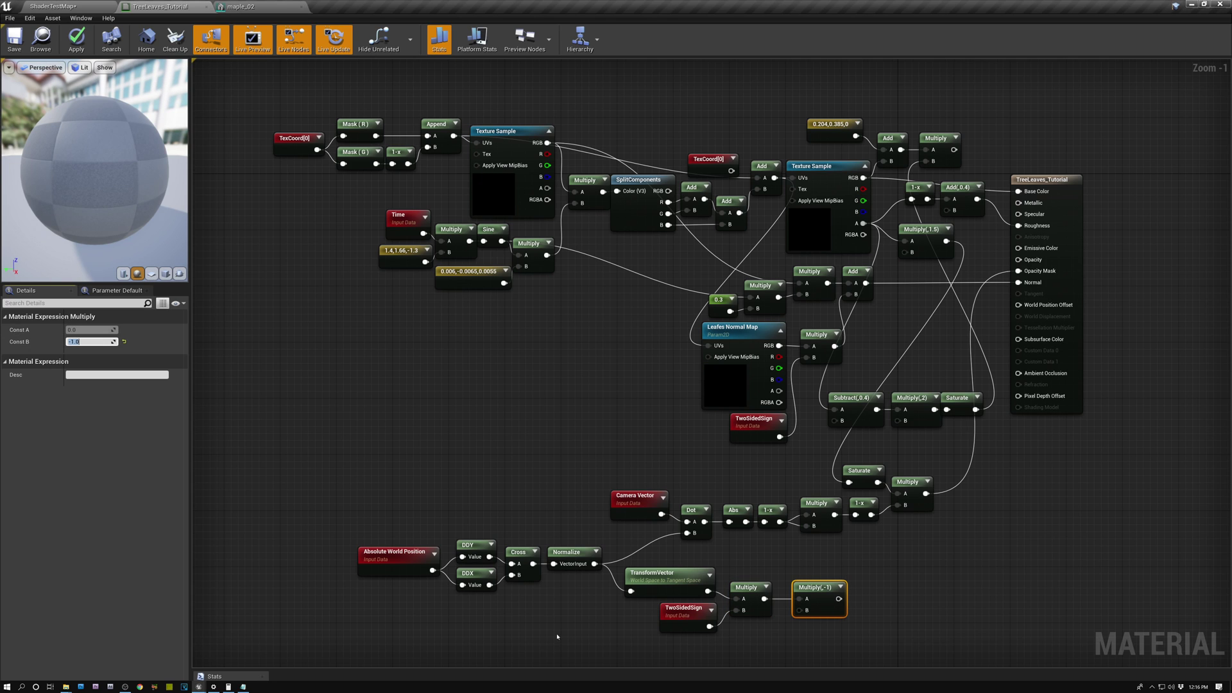
left_click_drag(844, 602, 1018, 283)
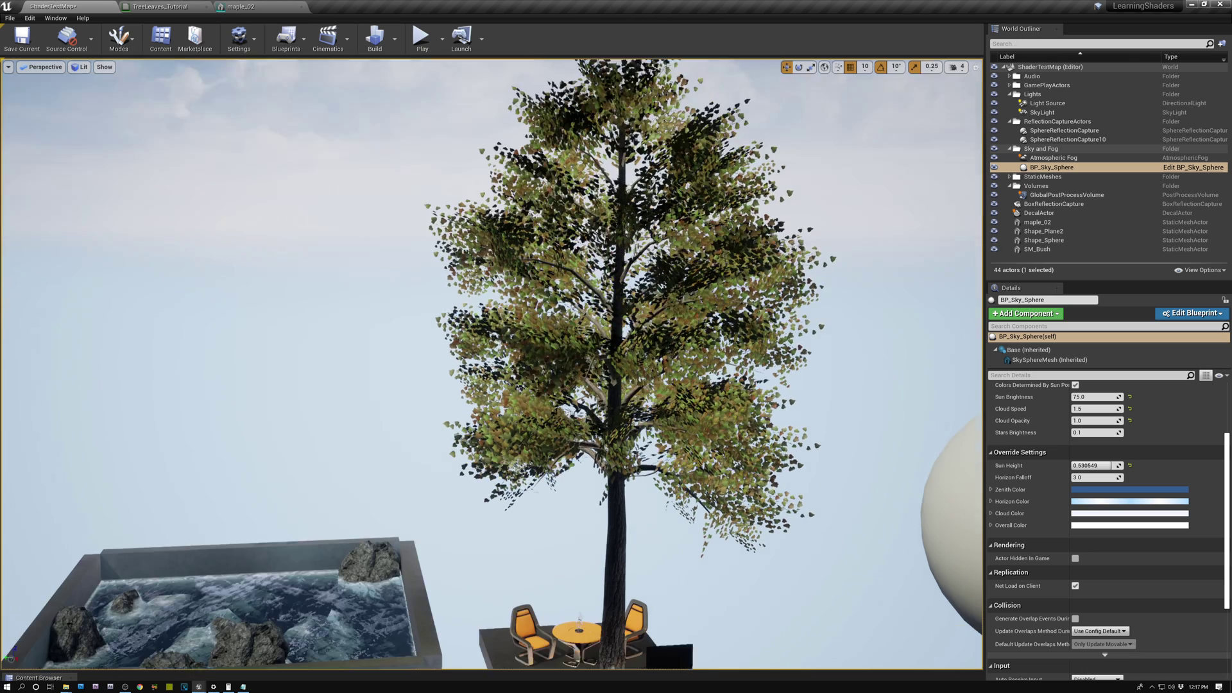
Step: Display the level's World Normal buffer visualization and compare the tree's leaf normals with those of the sphere
right_click_drag(491, 363, 549, 381)
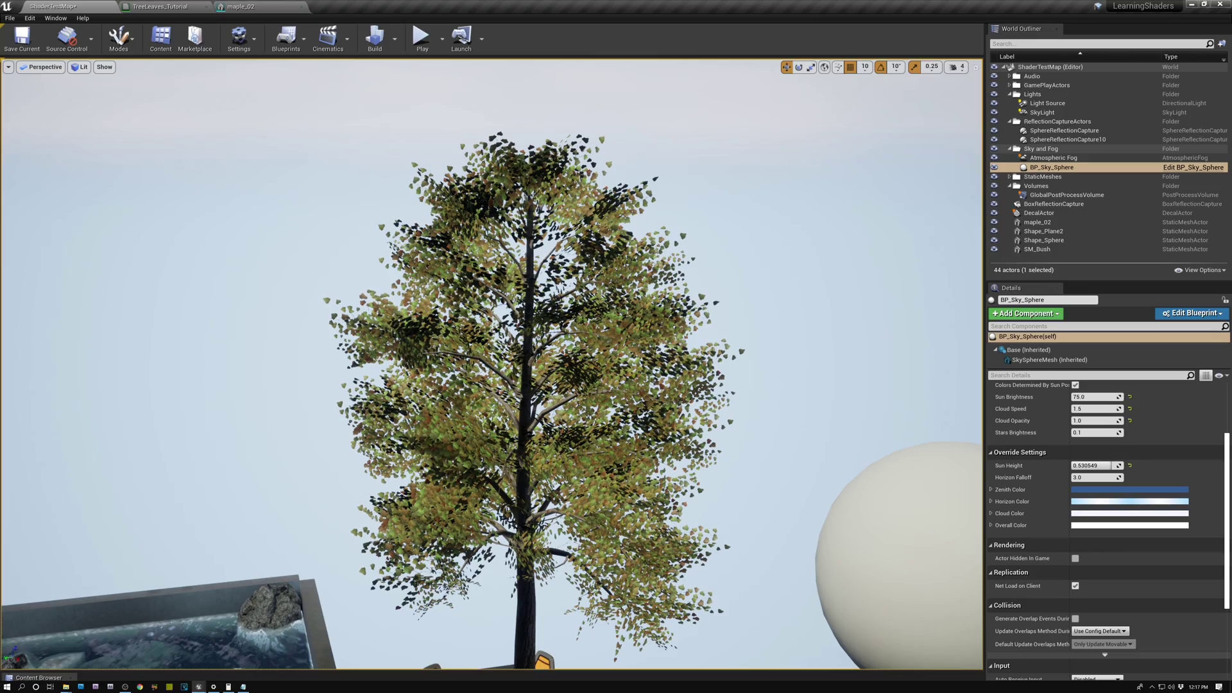
mouse_move(553, 276)
right_mouse_down()
mouse_move(571, 391)
mouse_move(556, 299)
mouse_move(570, 314)
mouse_move(566, 292)
right_mouse_up()
key("s")
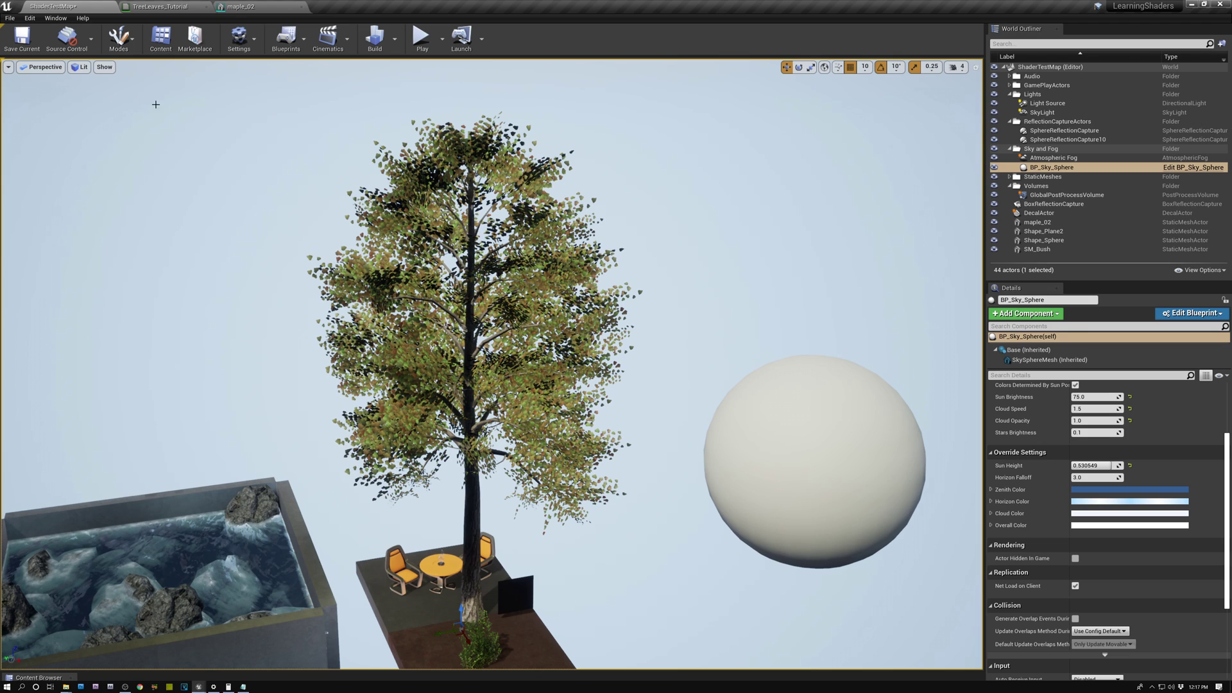
left_click(80, 67)
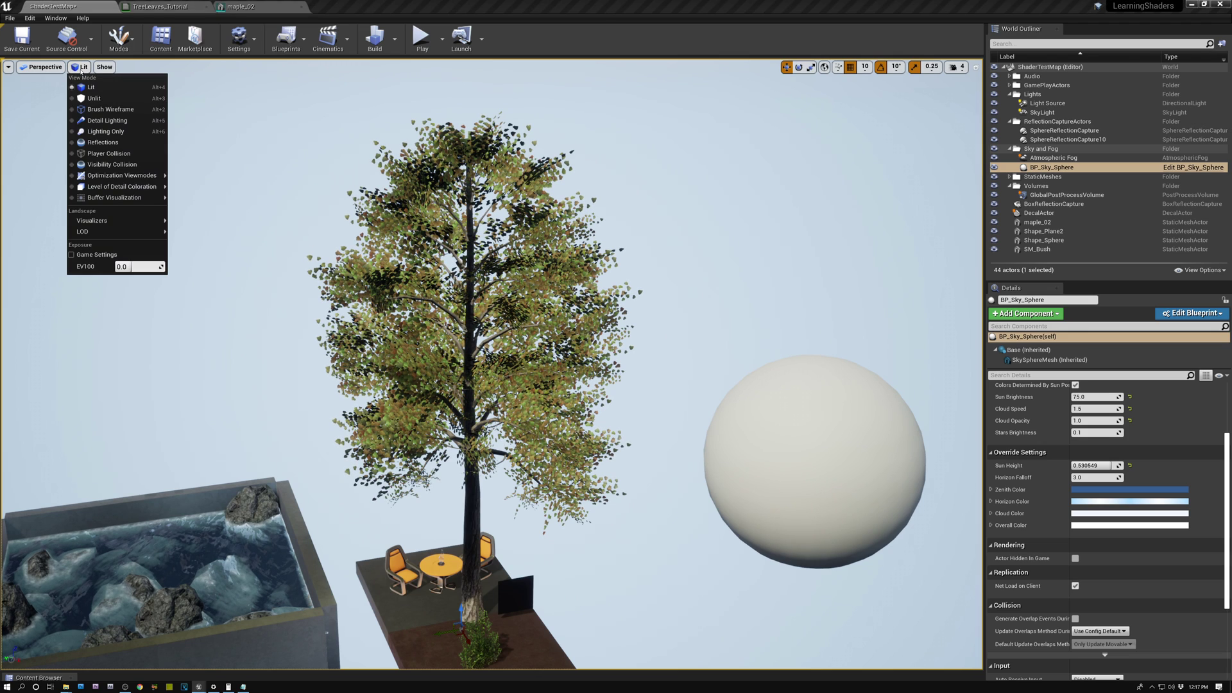
mouse_move(128, 198)
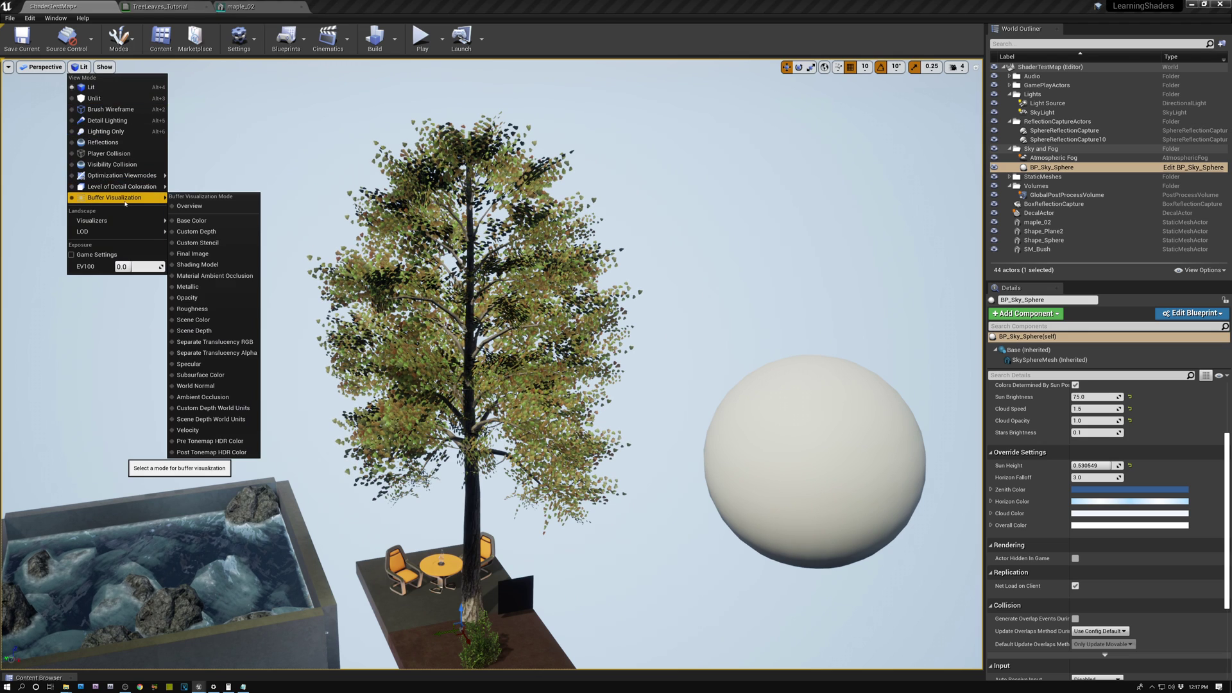
left_click(196, 385)
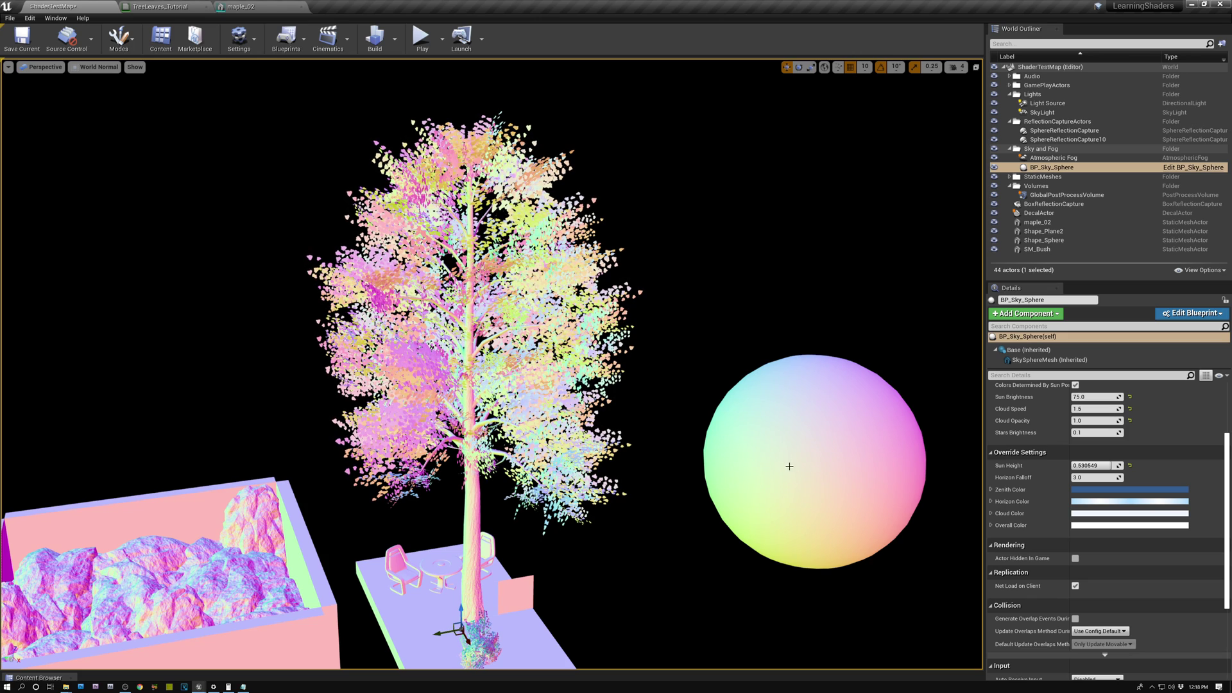
right_click_drag(787, 391, 728, 377)
key("w")
key("d")
key("s")
key("a")
right_click_drag(821, 475, 789, 370)
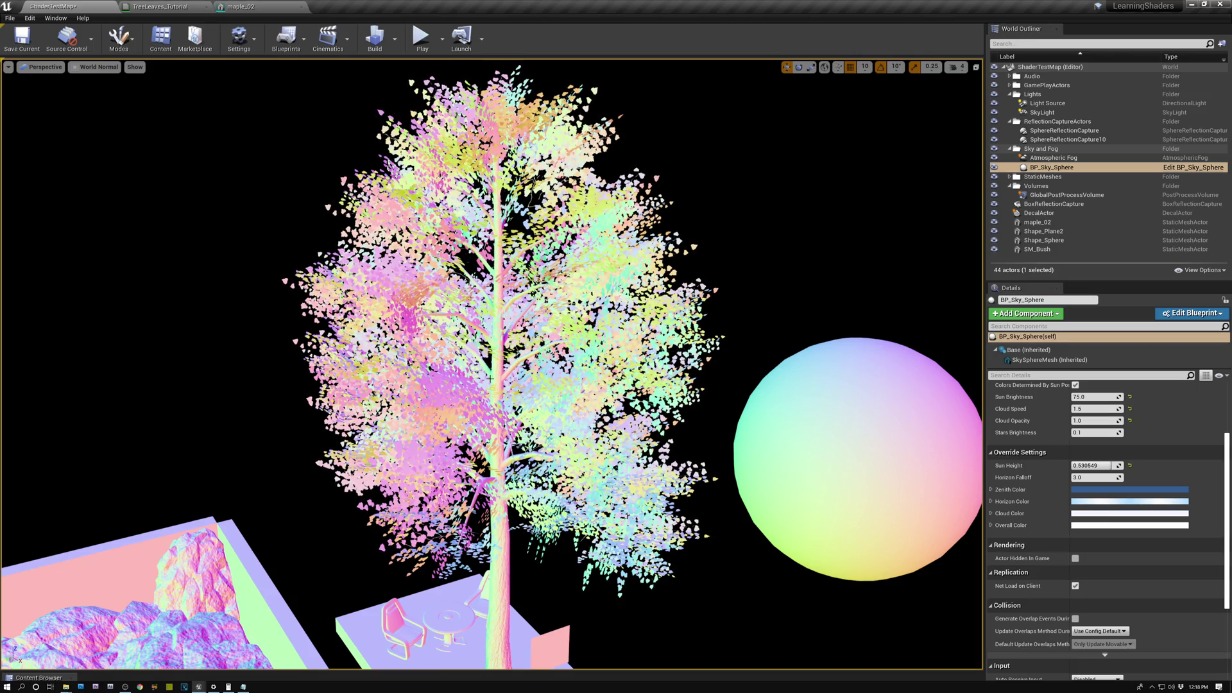
Step: Return the viewport to Lit mode and inspect the tree's leaf shading from several sides
left_click(99, 67)
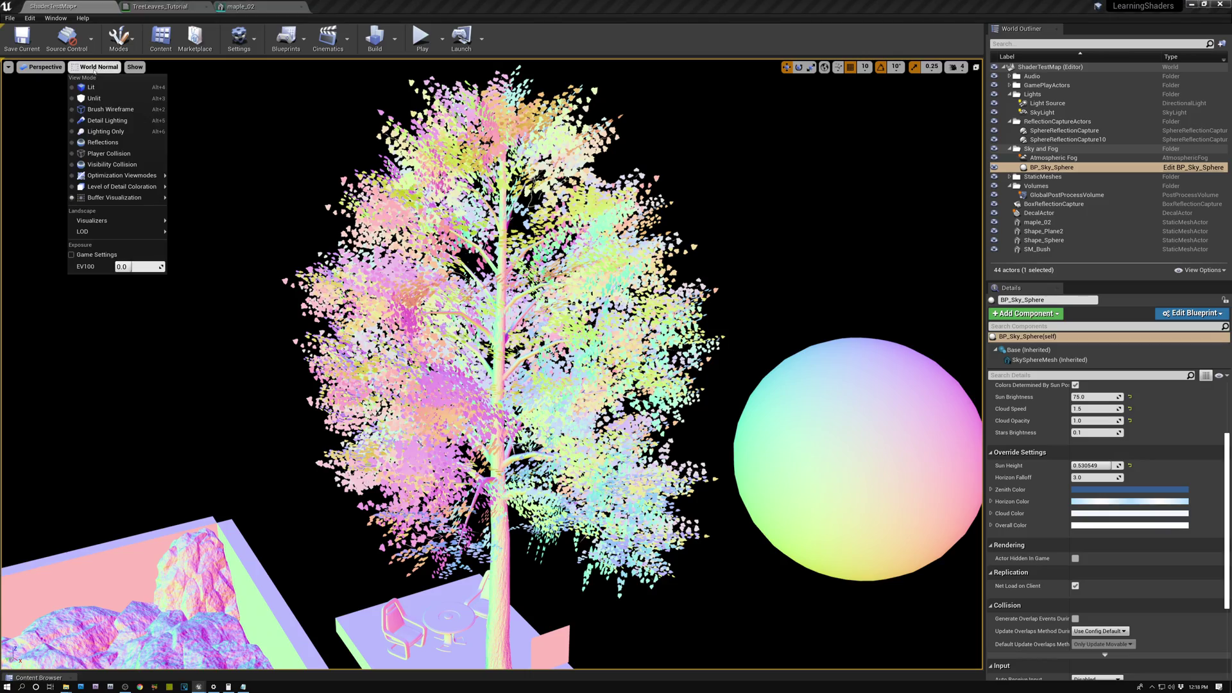
left_click(96, 82)
right_click_drag(491, 363, 565, 387)
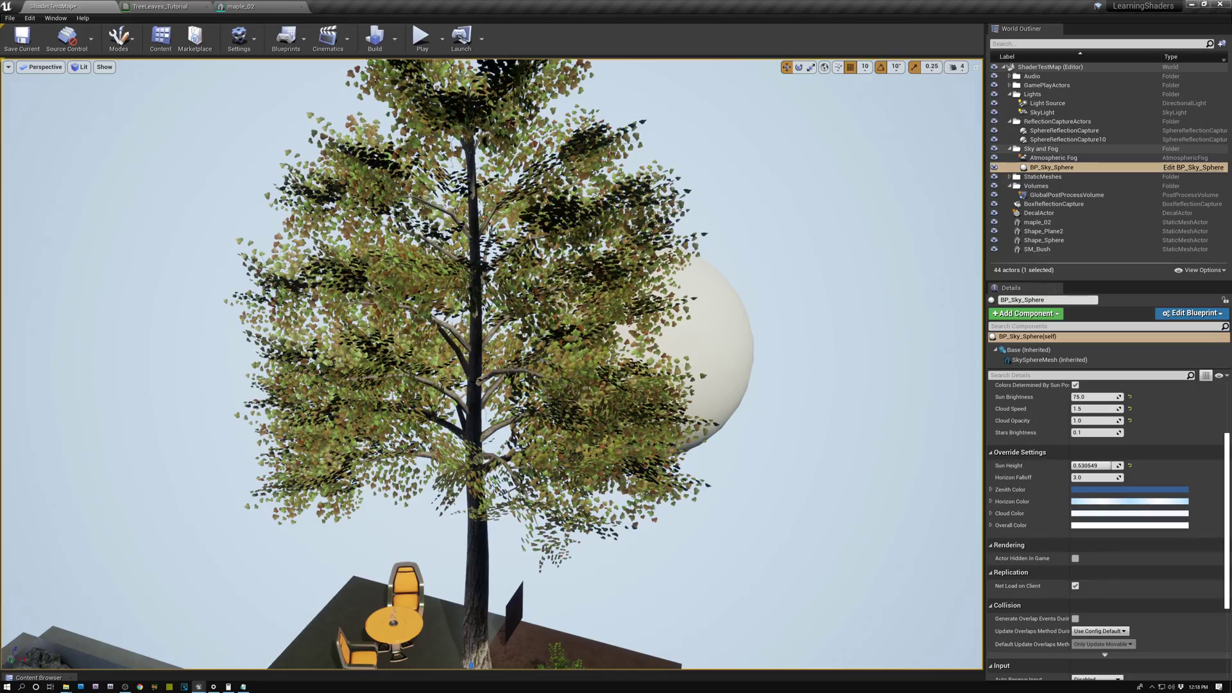
right_click_drag(566, 386, 513, 359)
left_click_drag(500, 359, 577, 359, "alt")
right_click_drag(578, 359, 632, 382)
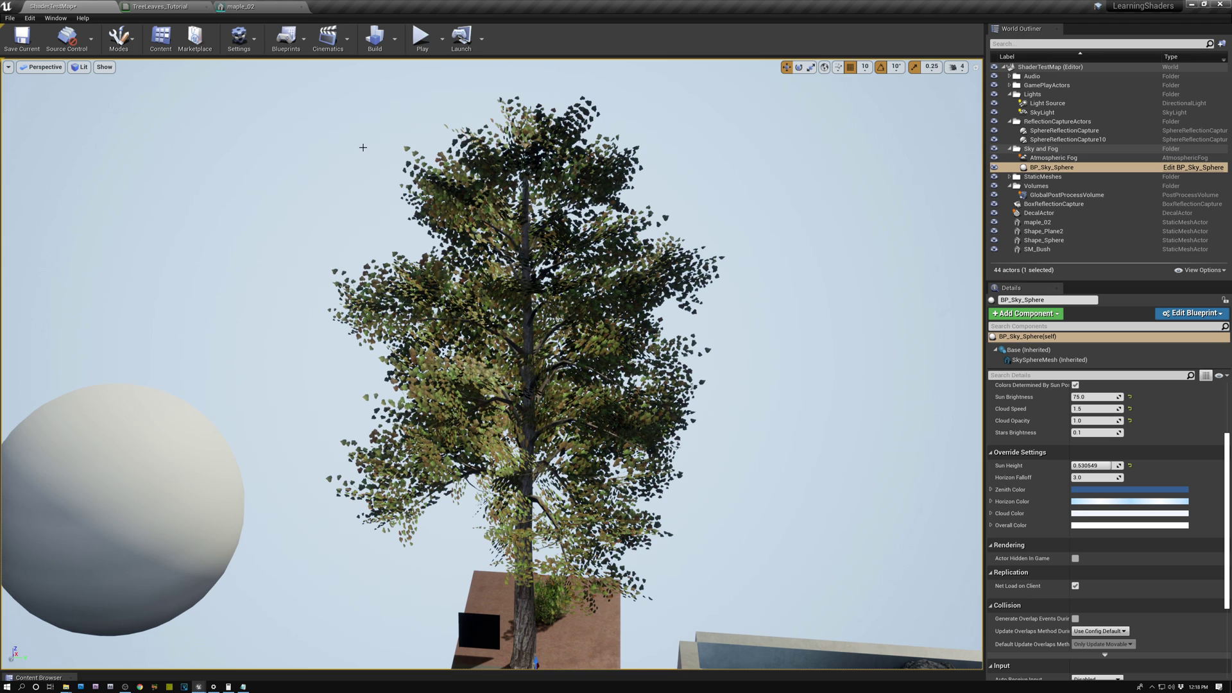
Step: Review the node chain from Absolute World Position to TransformVector in the TreeLeaves_Tutorial material
left_click(149, 8)
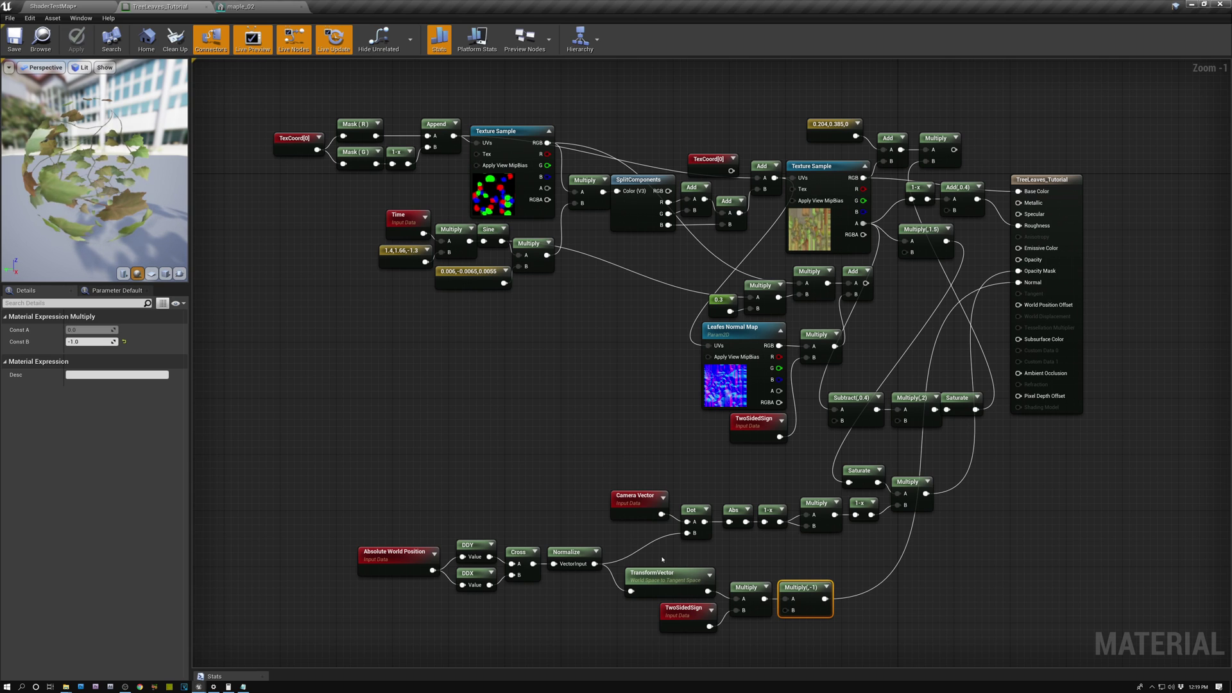
left_click_drag(396, 534, 647, 619)
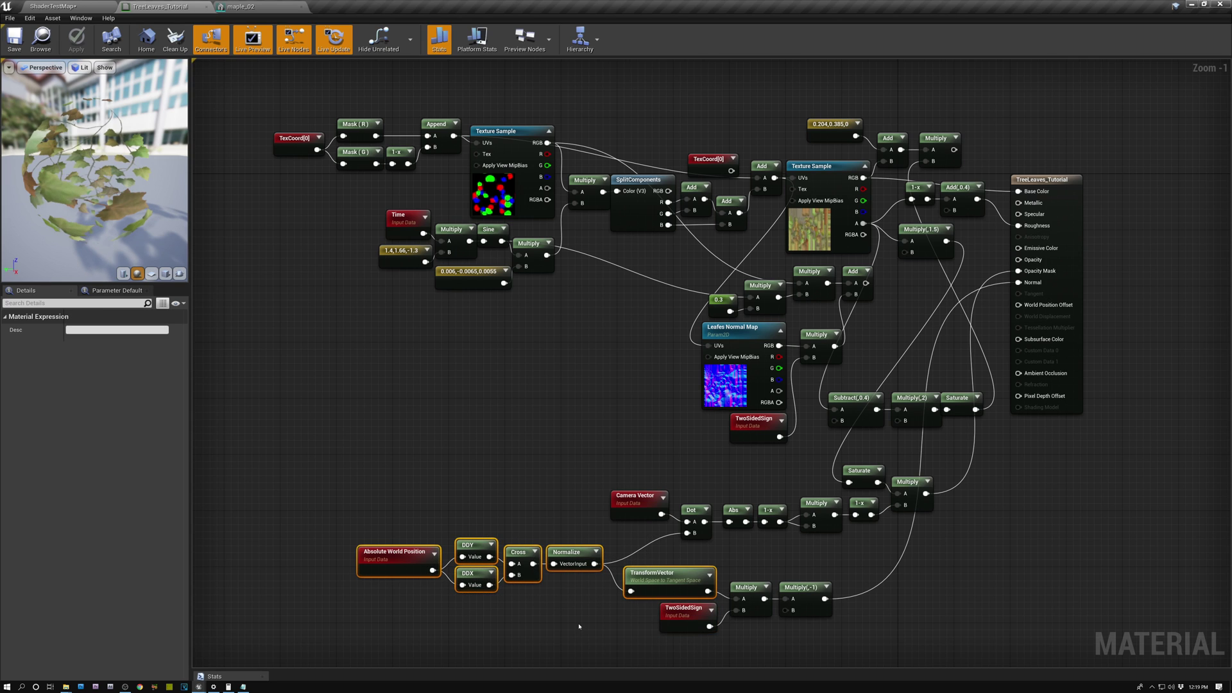
left_click(579, 627)
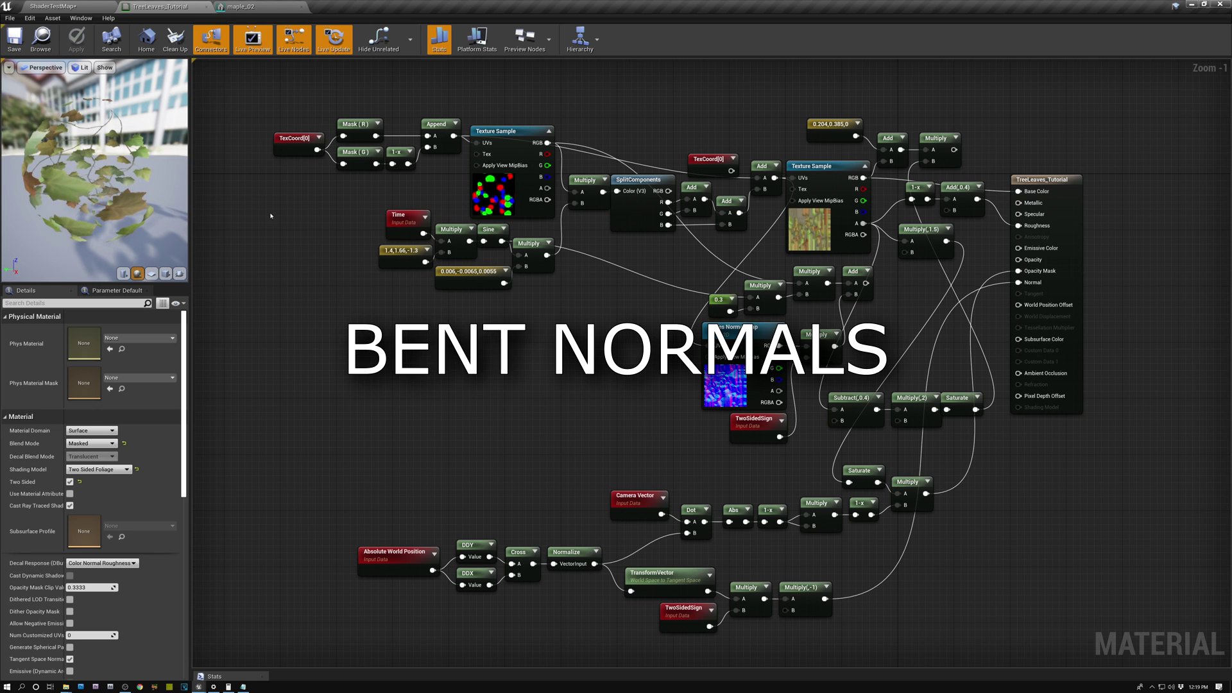
Step: Inspect the displayed vertex normals on the maple_02 mesh's leaves up close and around the whole tree
left_click(247, 7)
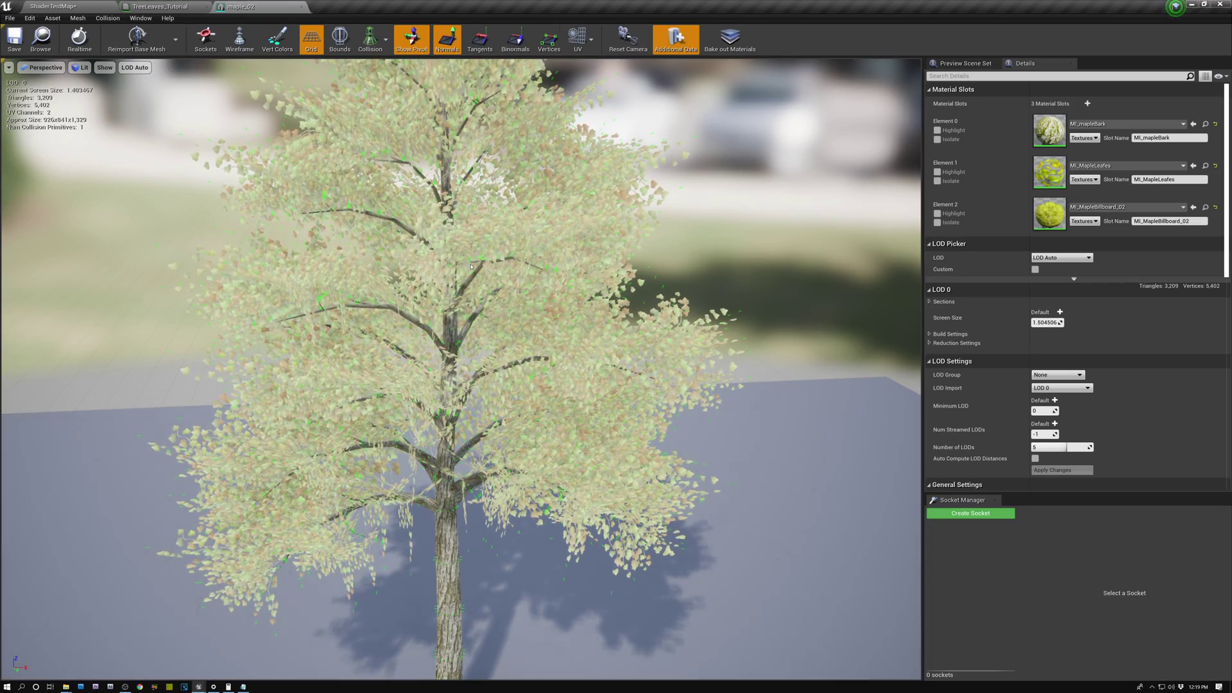
right_click_drag(472, 267, 469, 231)
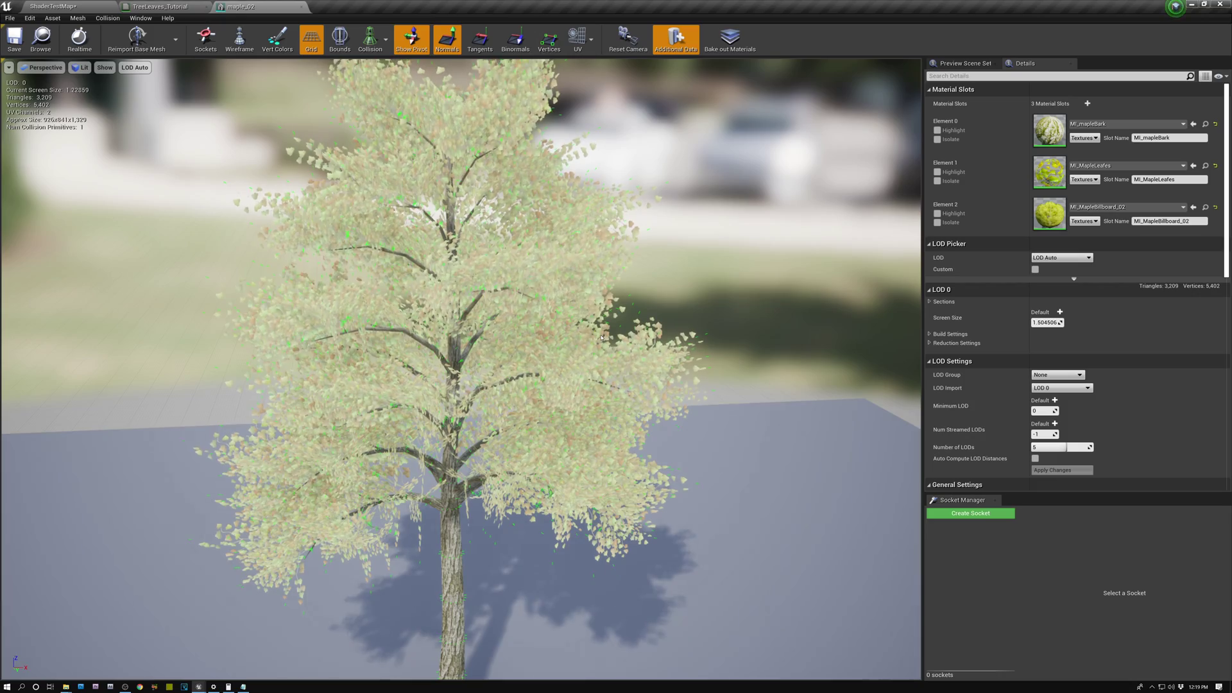
right_click_drag(461, 347, 571, 377)
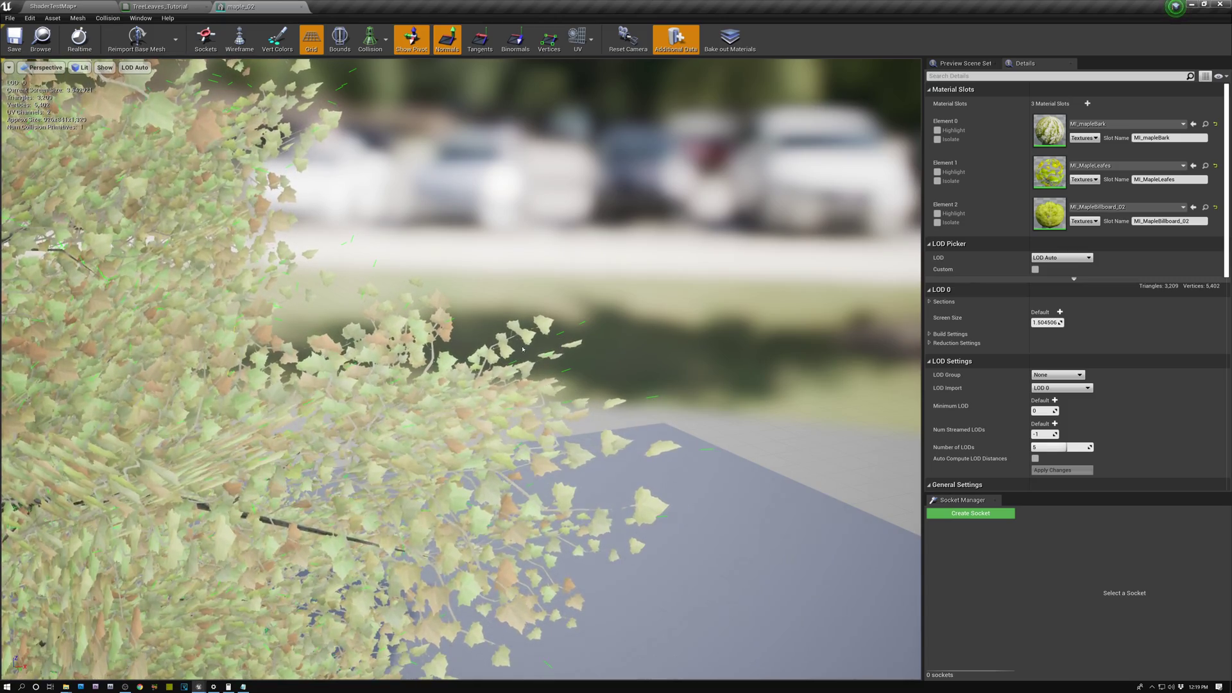
right_click_drag(571, 377, 519, 308)
key("w")
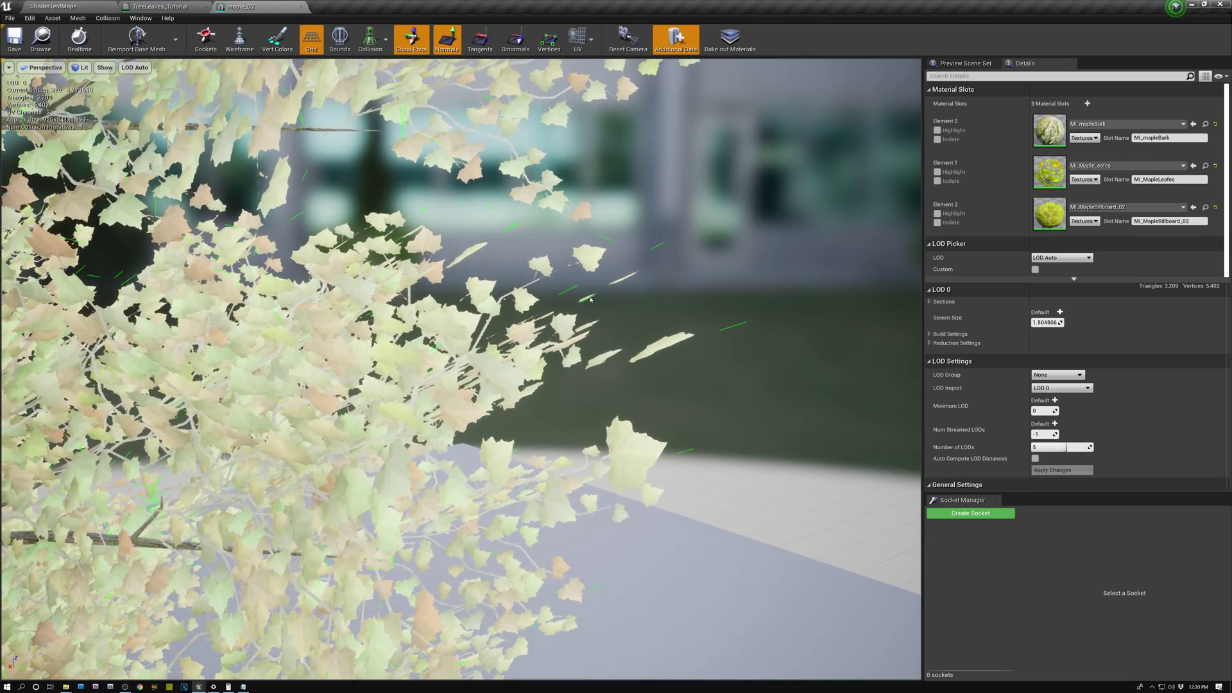
scroll(640, 305, "down", 5)
right_click_drag(639, 305, 609, 316)
scroll(640, 305, "up", 8)
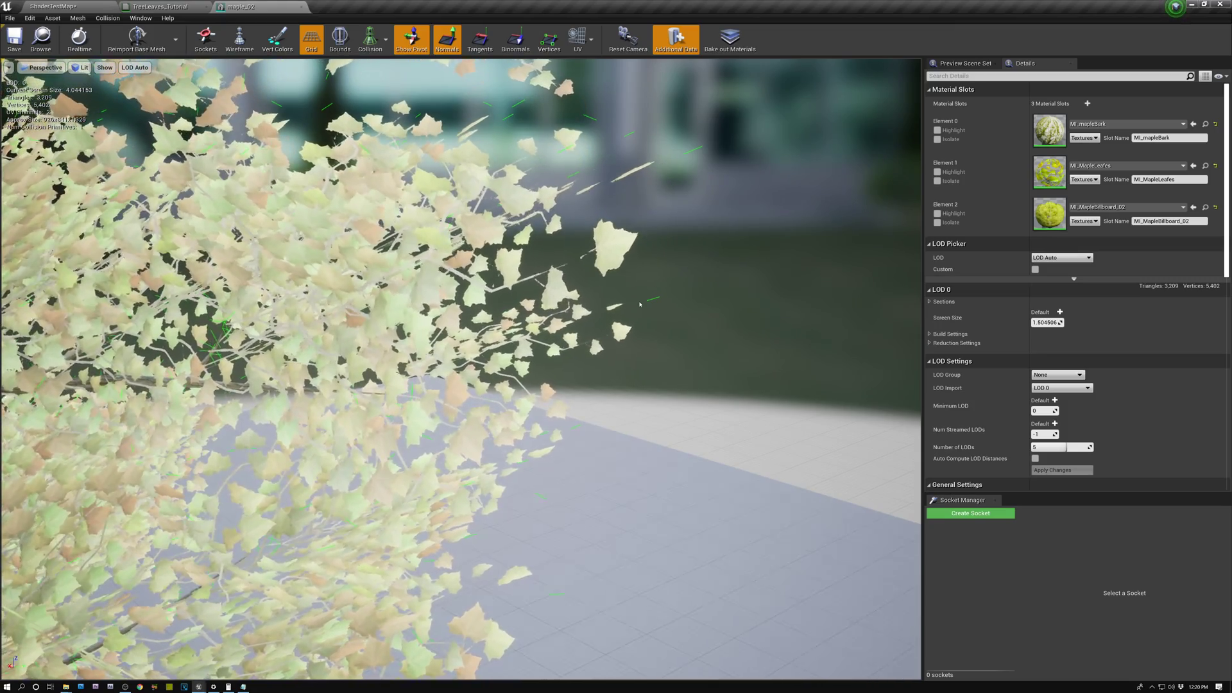
scroll(461, 369, "down", 10)
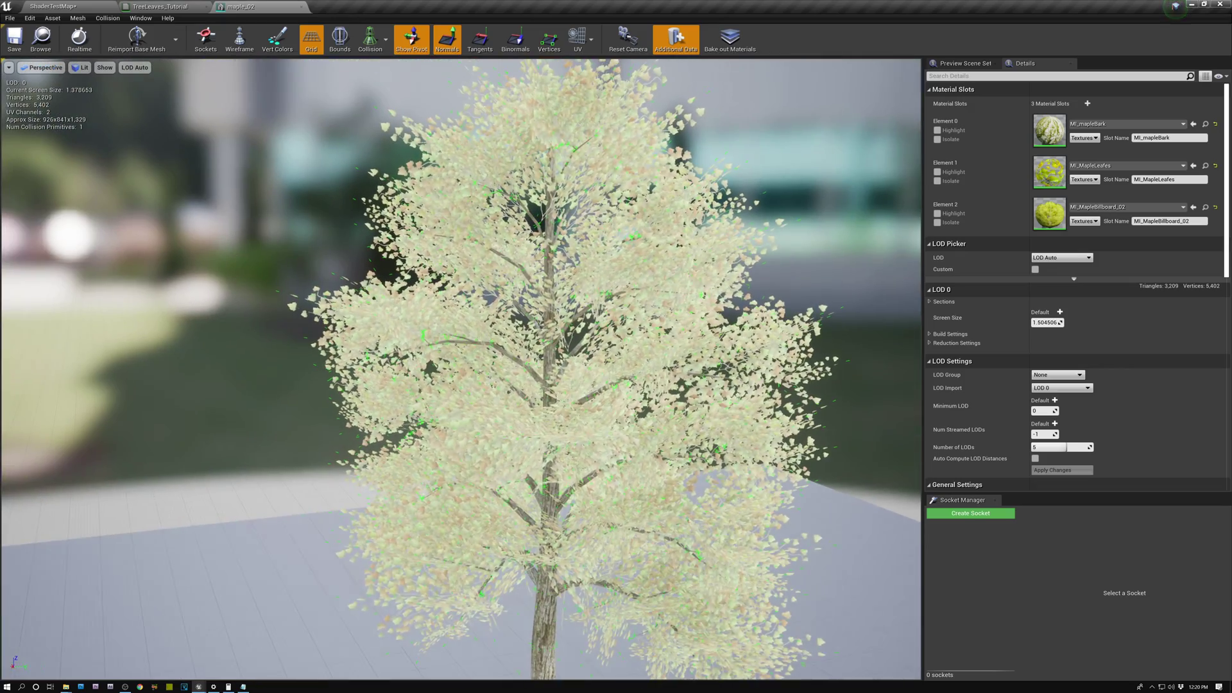
right_click_drag(575, 394, 527, 369)
scroll(576, 393, "up", 6)
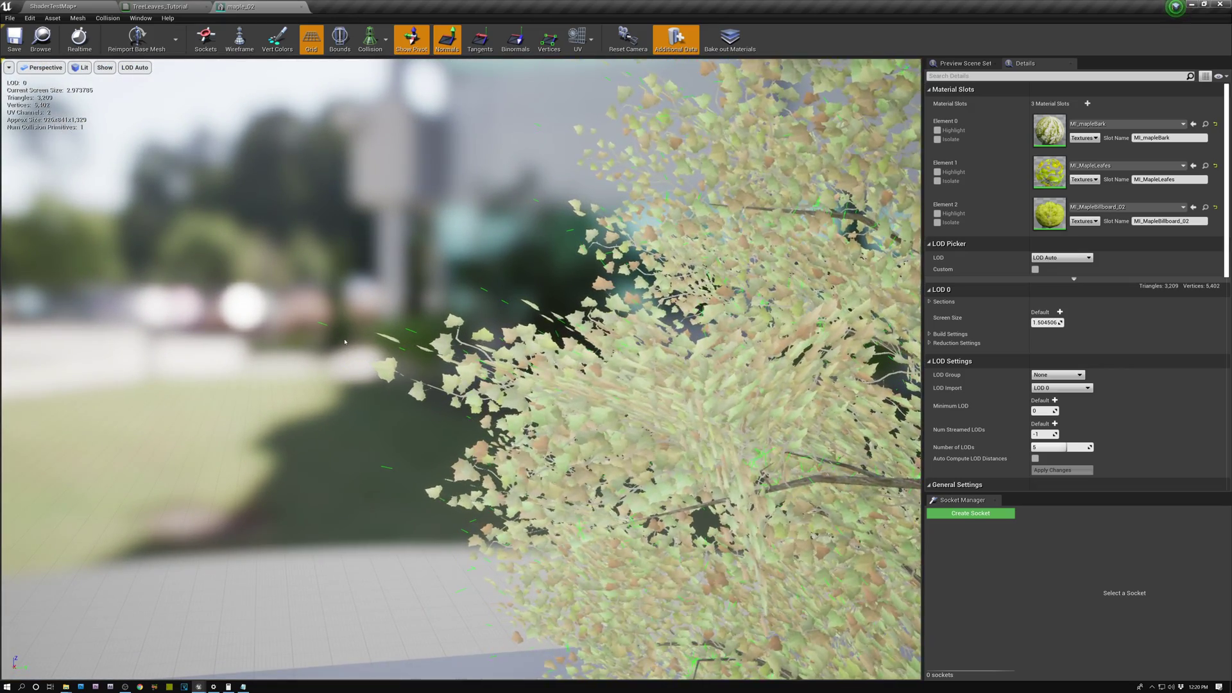
scroll(464, 333, "down", 8)
right_click_drag(464, 332, 568, 383)
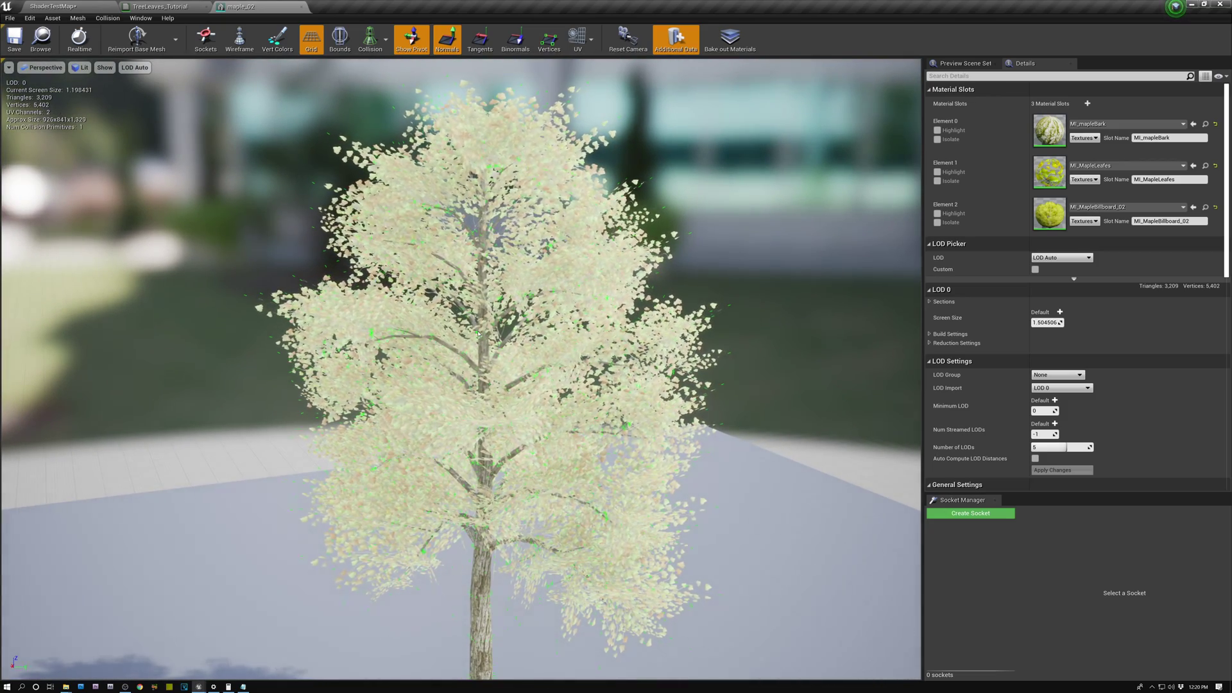
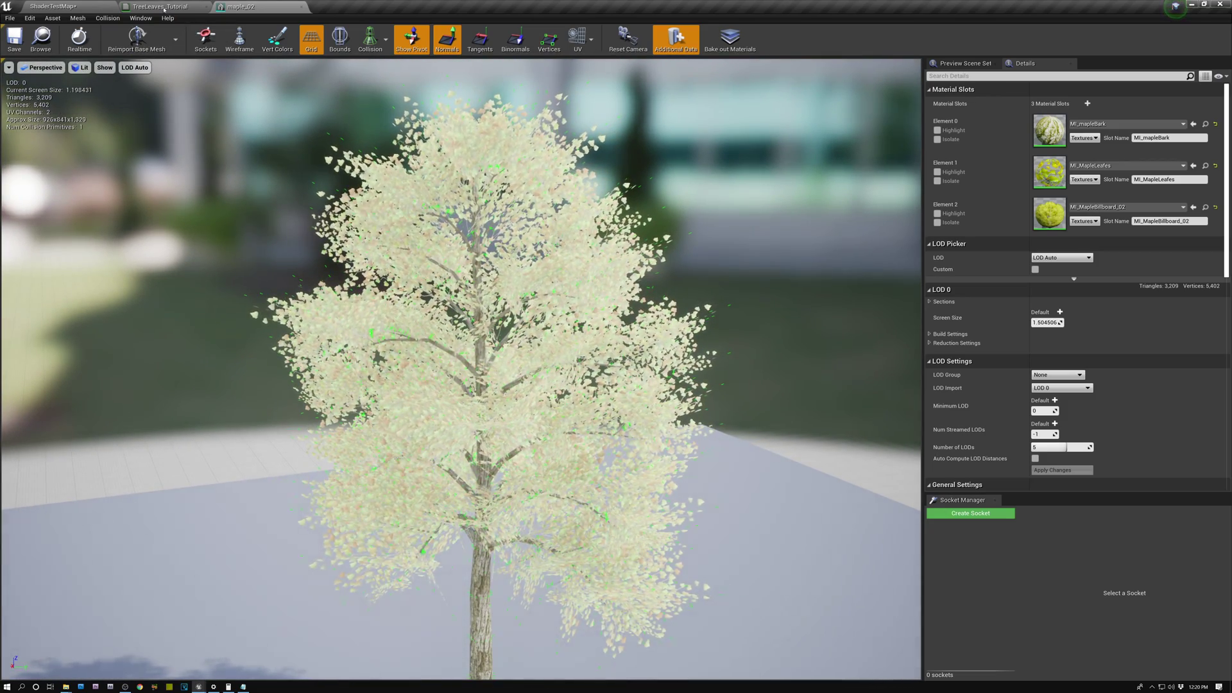
Step: Reconnect the Add result of the leaf normal map chain to the TreeLeaves_Tutorial material's Normal input and save the material
right_click_drag(644, 353, 401, 382)
left_click_drag(635, 308, 789, 307)
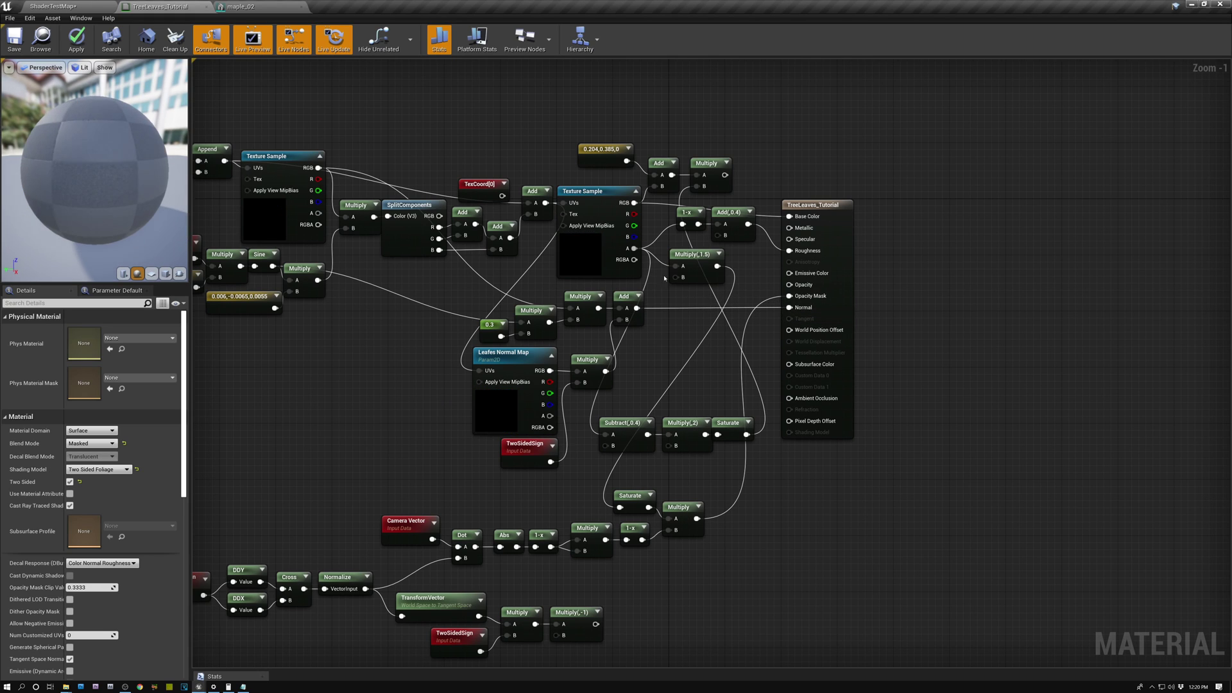
left_click(14, 38)
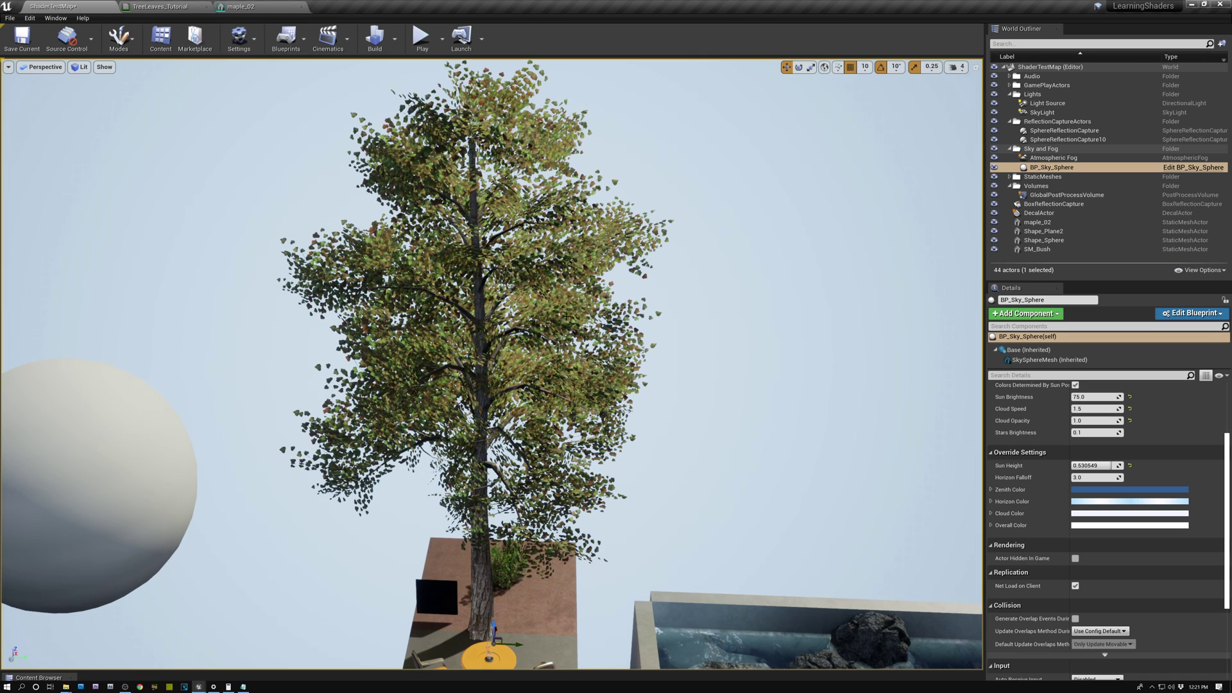
Step: Switch the level viewport to the World Normal buffer visualization and compare the maple's leaf normals with the sphere's from several sides
right_click_drag(491, 363, 538, 253)
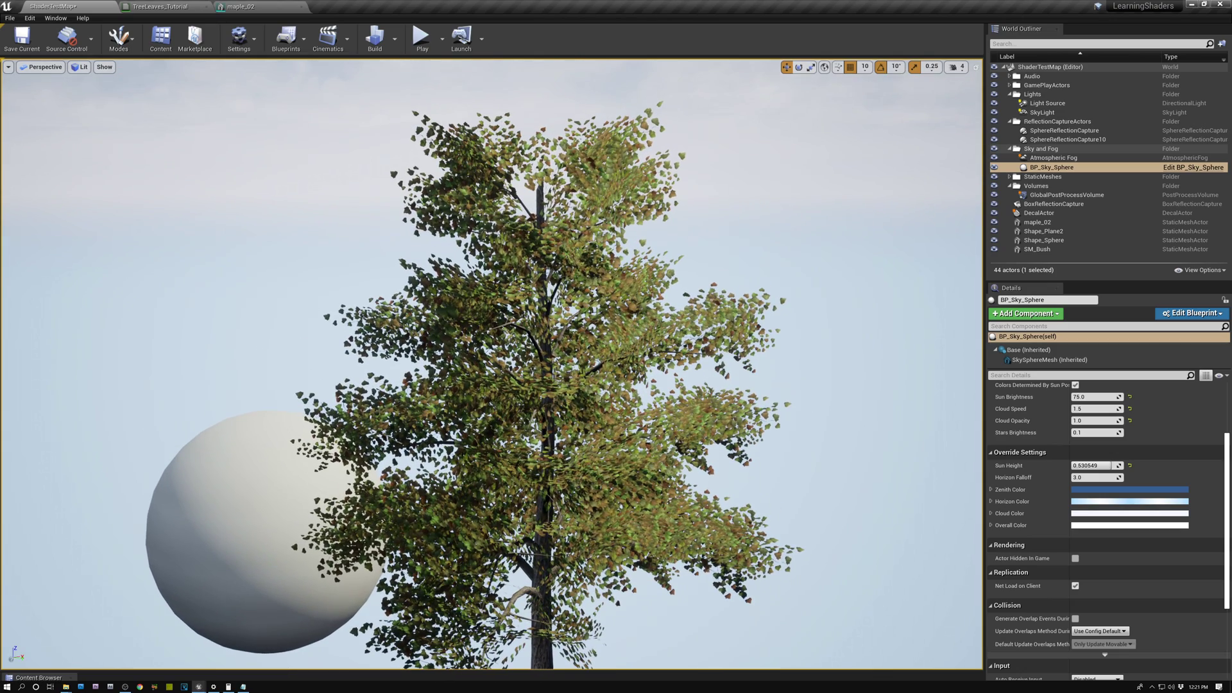
left_click(79, 66)
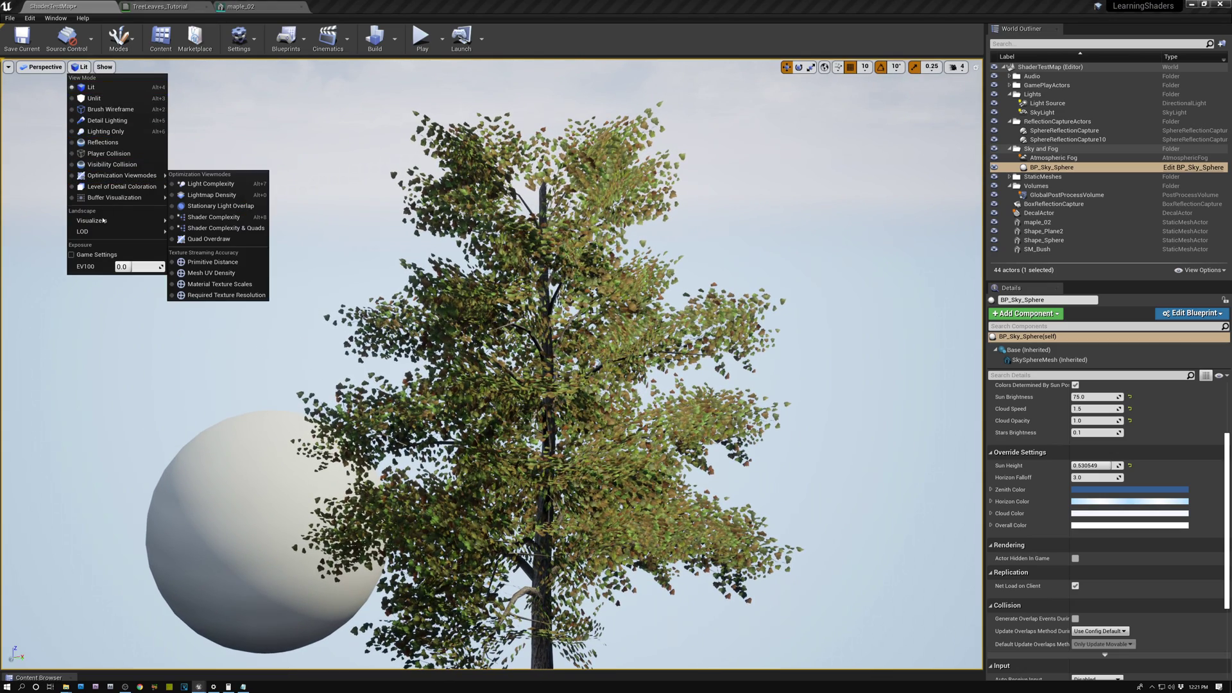
mouse_move(109, 197)
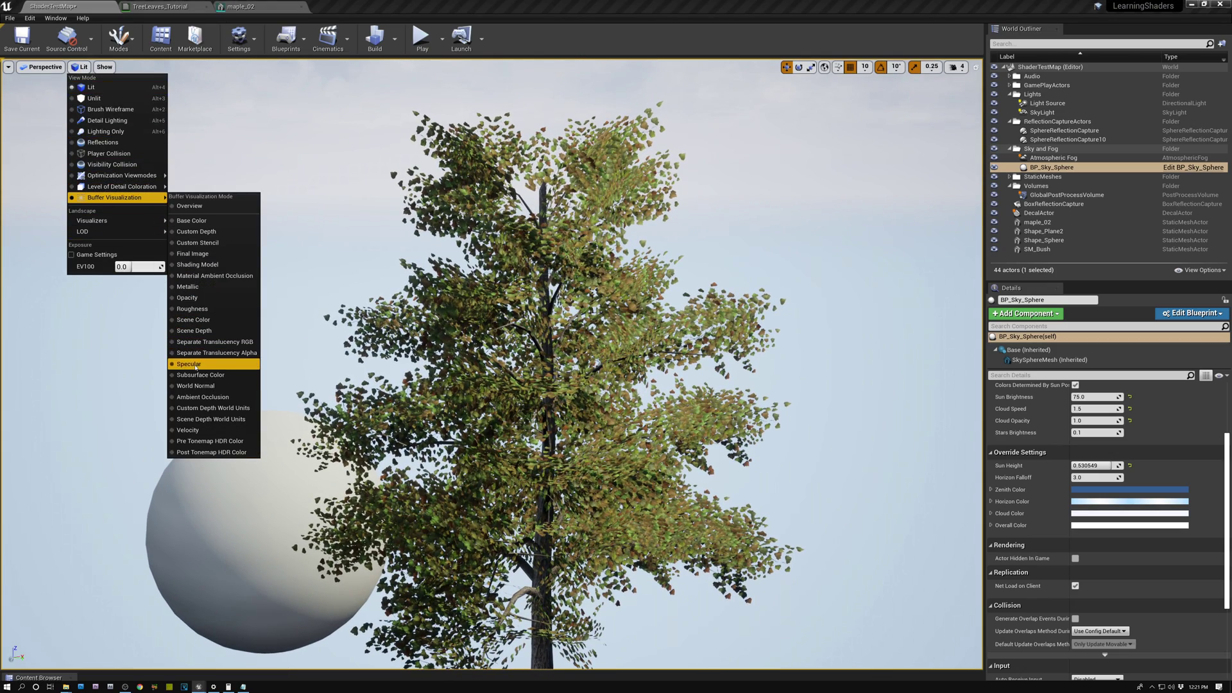
left_click(196, 386)
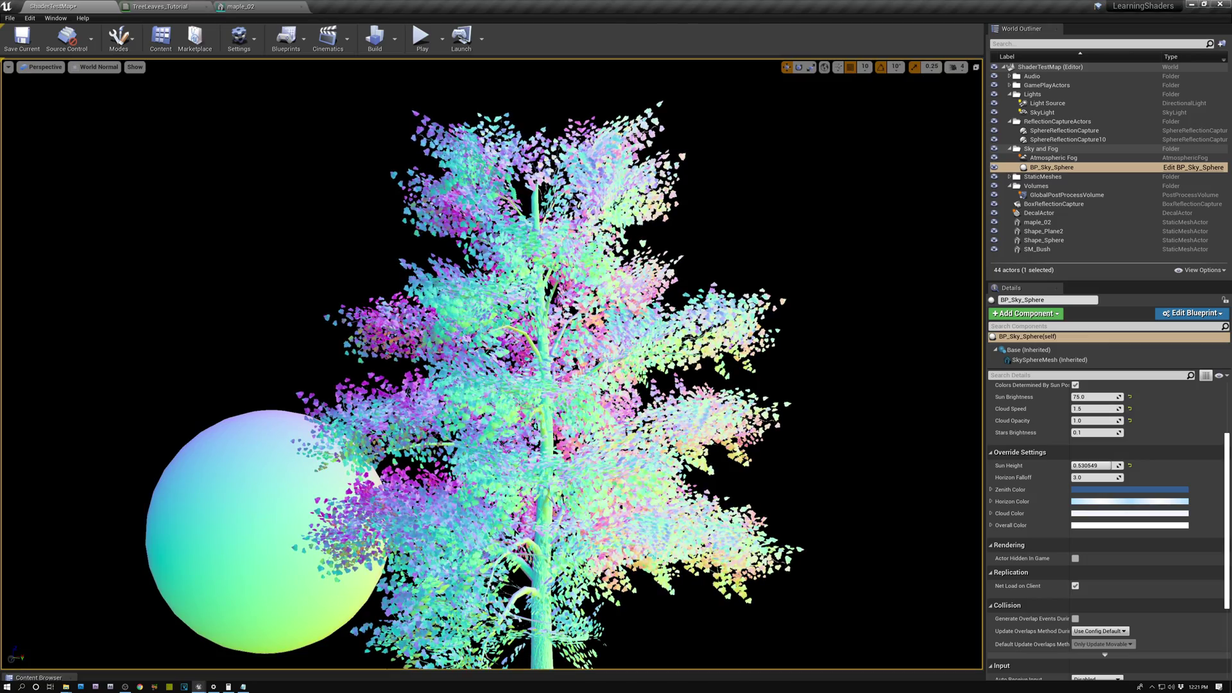
right_click_drag(607, 314, 734, 342)
key("w")
key("a")
key("s")
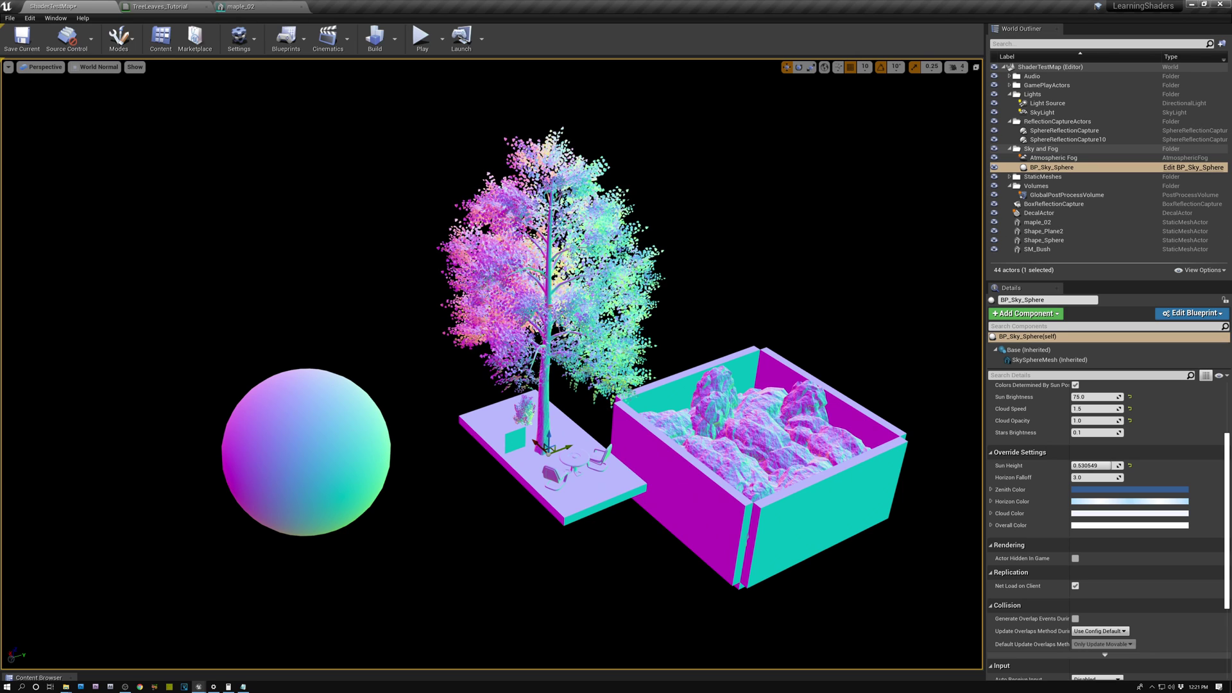
right_click_drag(307, 384, 539, 301)
key("a")
right_click_drag(410, 391, 459, 388)
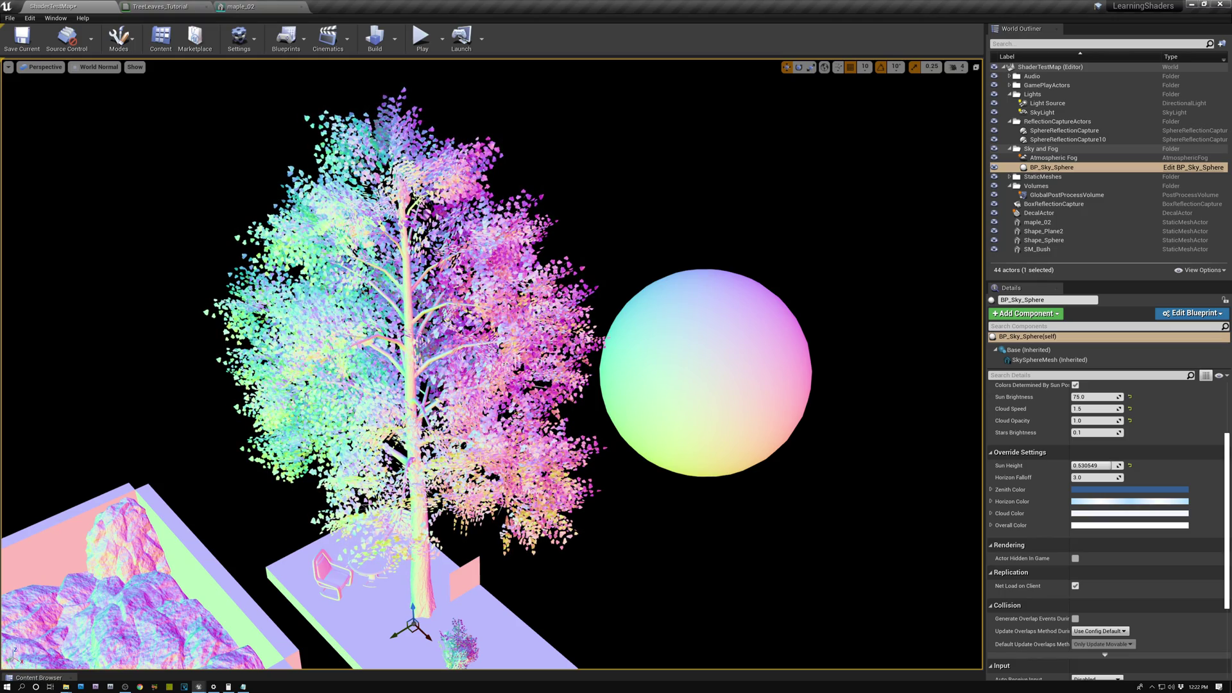
Step: Add an Absolute World Position node and an Object Position node in the empty area of the TreeLeaves_Tutorial graph
left_click(163, 6)
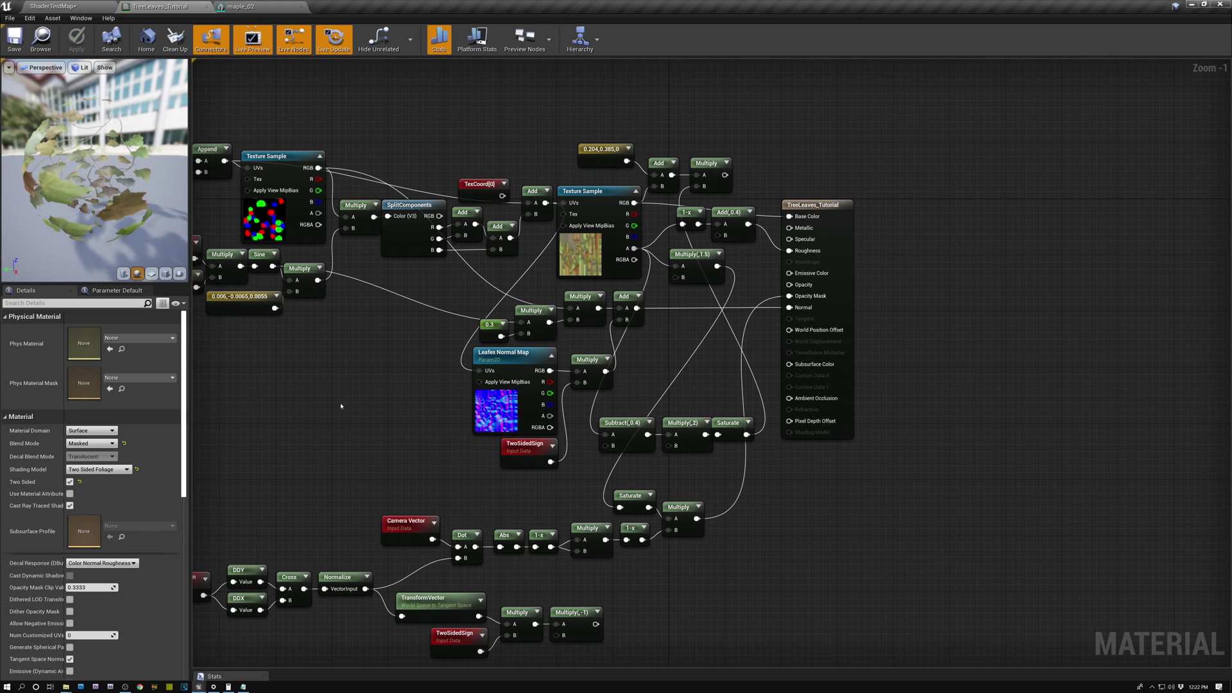
right_click_drag(341, 406, 513, 236)
right_click_drag(392, 238, 535, 383)
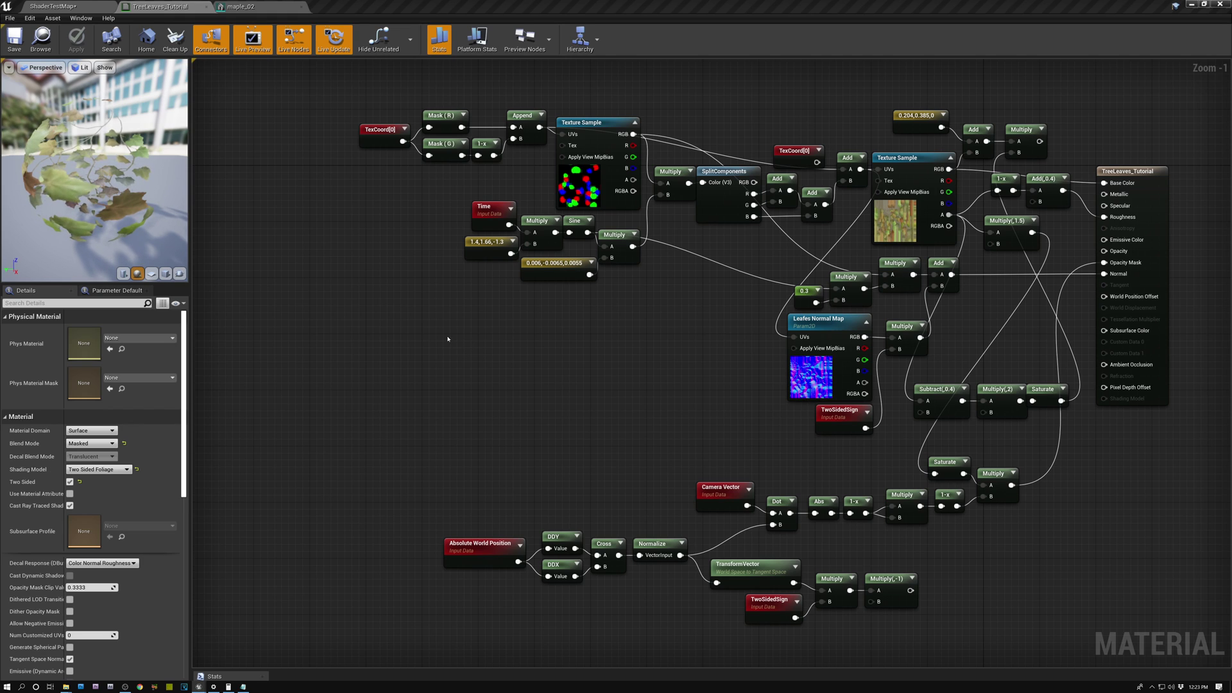
right_click(380, 339)
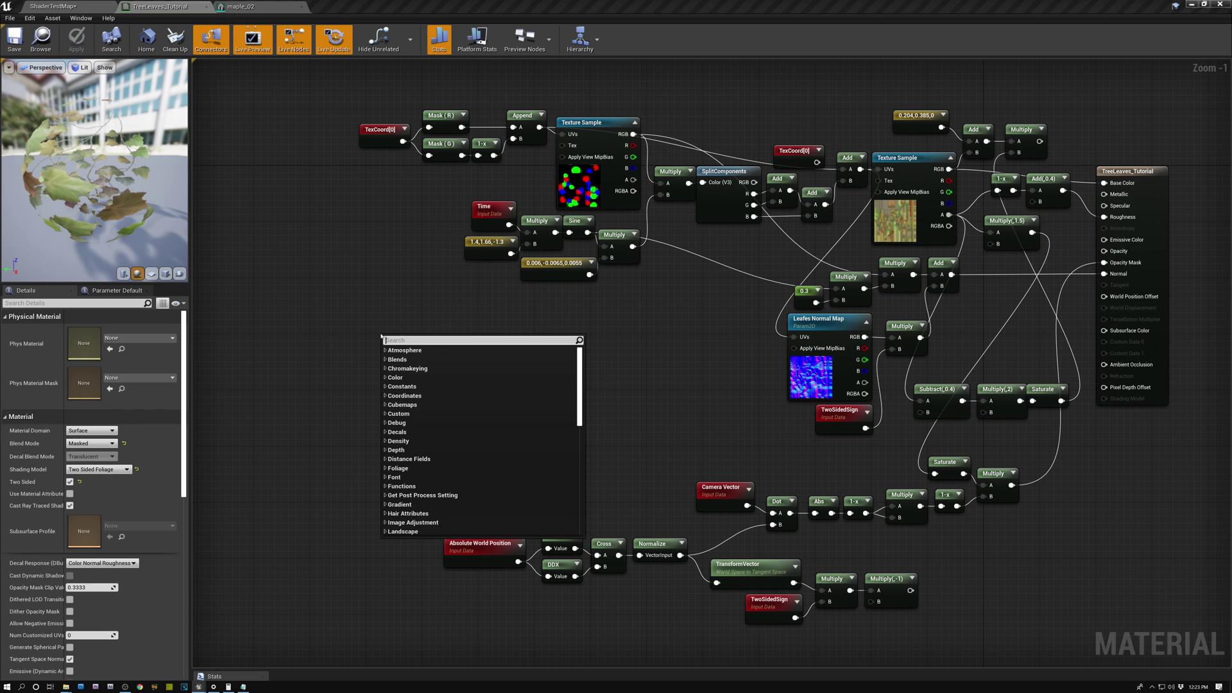
type("world")
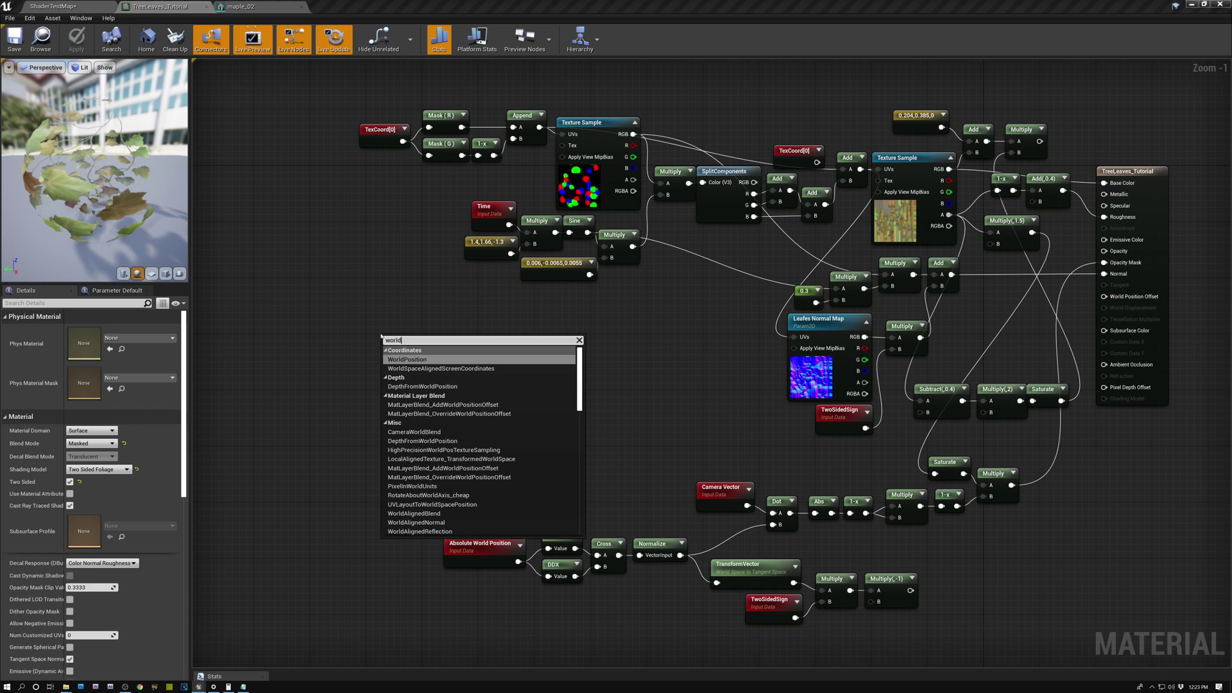
left_click(396, 359)
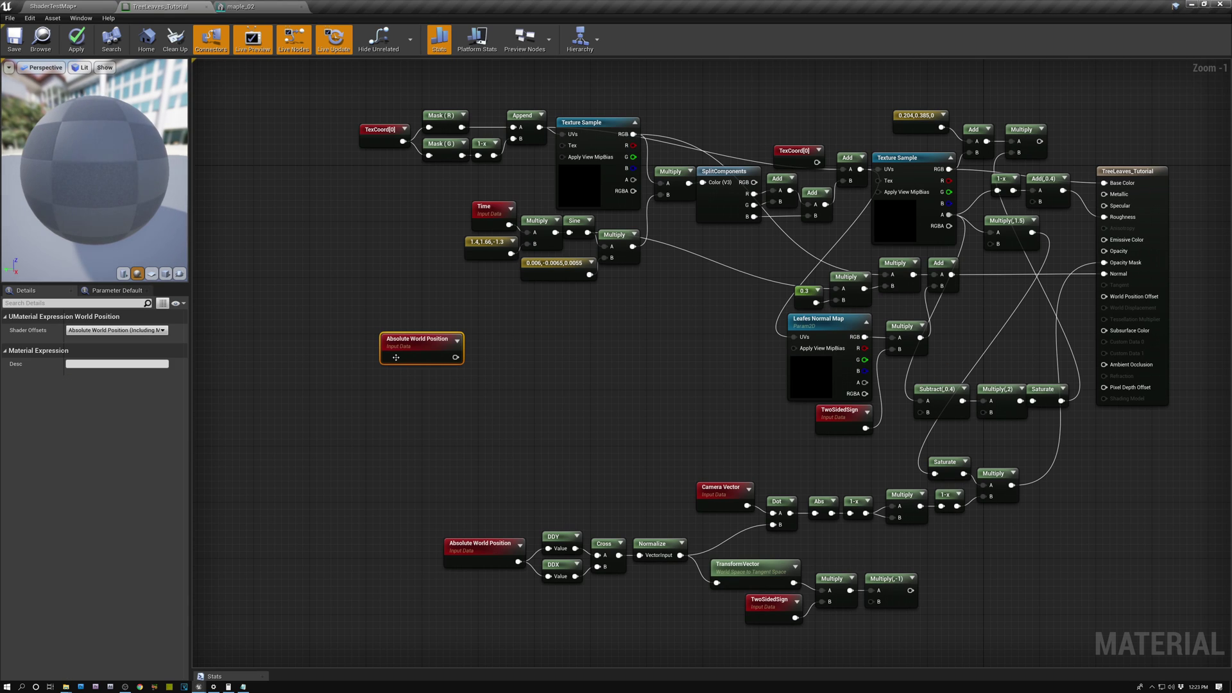
right_click(389, 387)
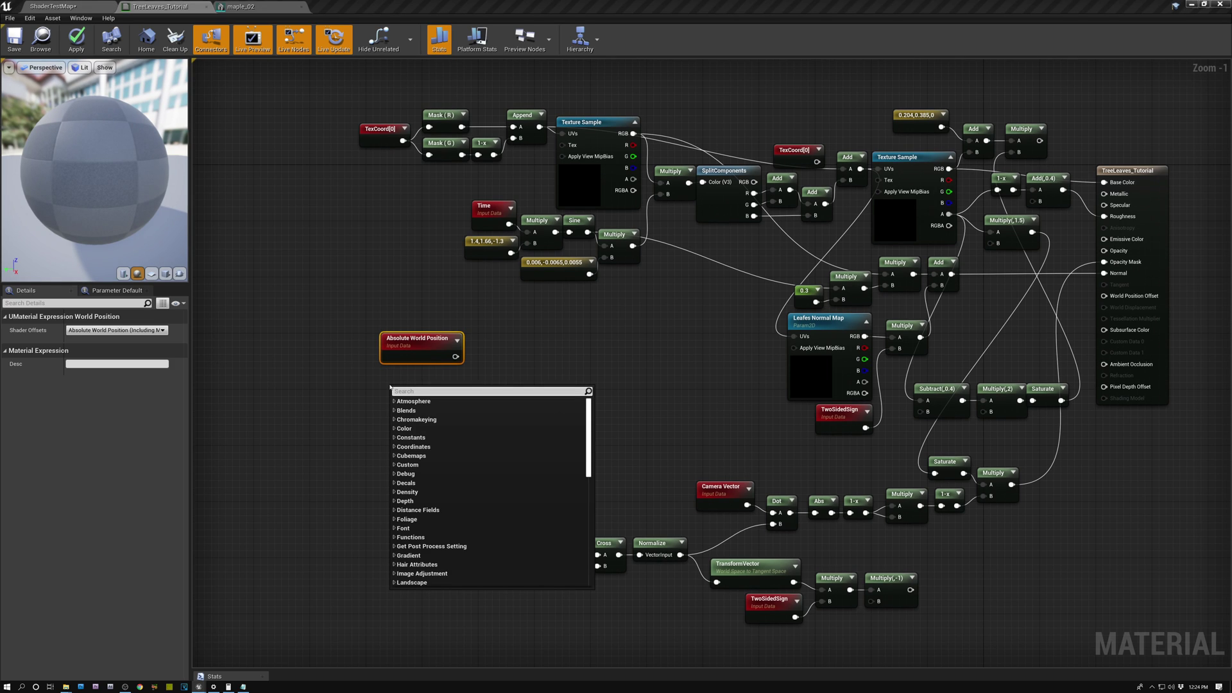
type("obje")
left_click(420, 406)
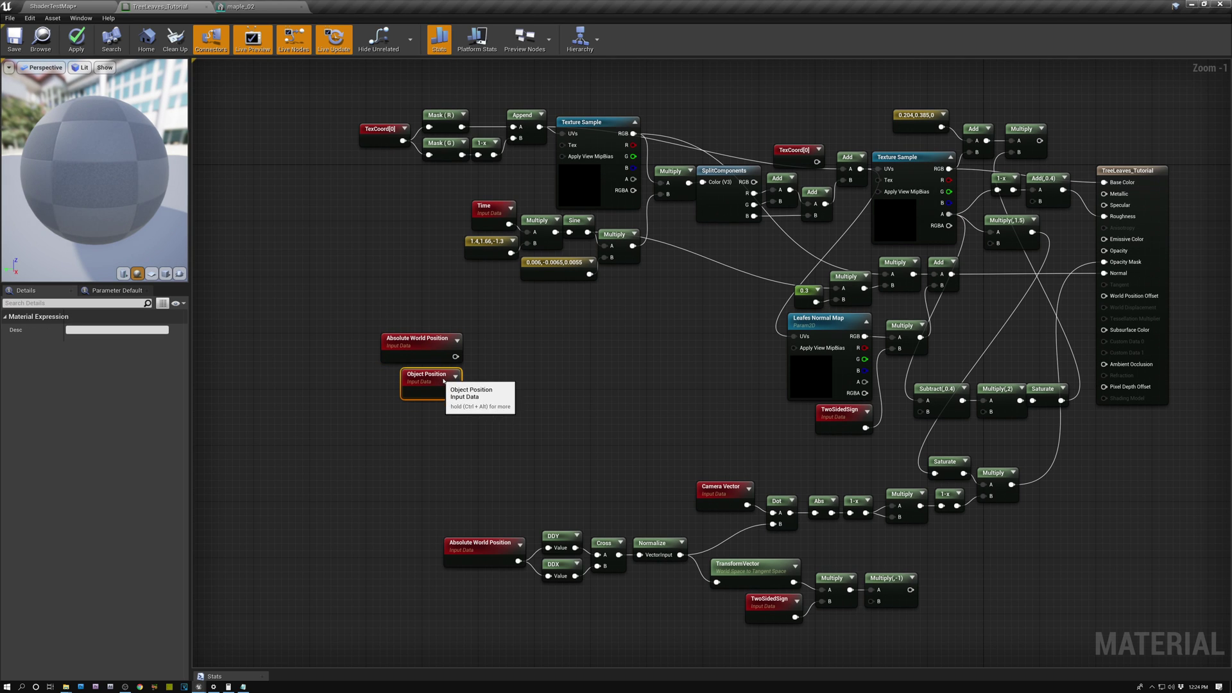
Step: Subtract Object Position from the new Absolute World Position with a Subtract node
right_click(484, 360)
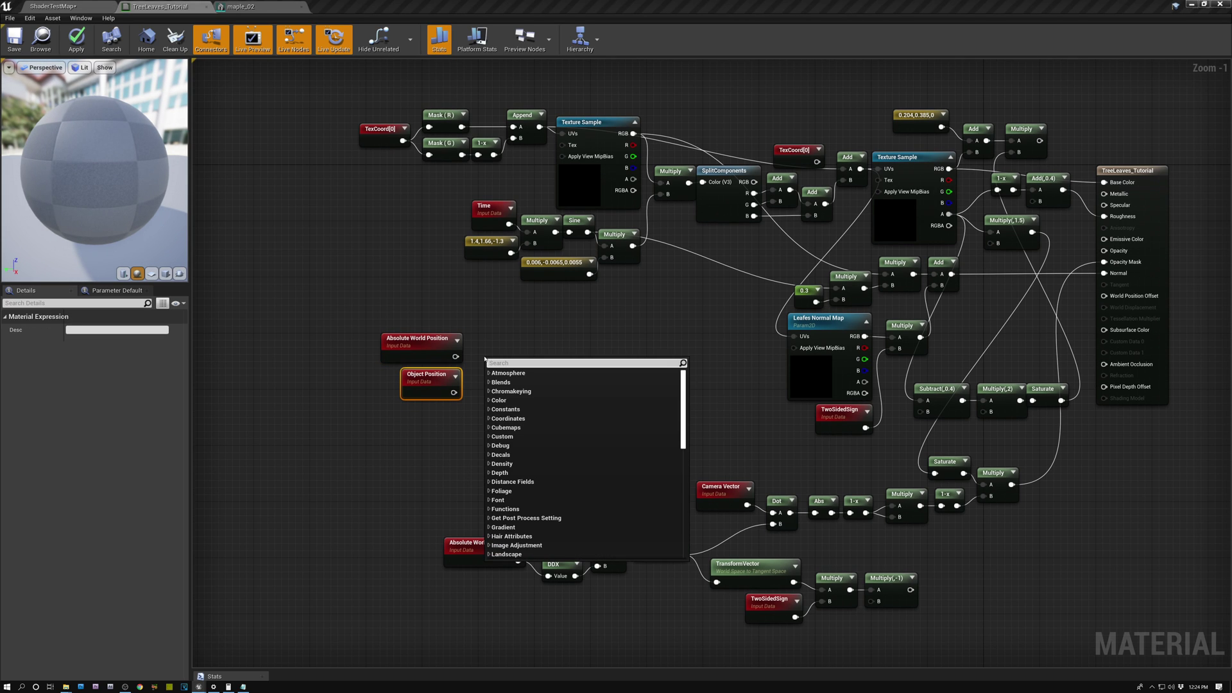
type("-")
key("Return")
left_click_drag(455, 357, 486, 368)
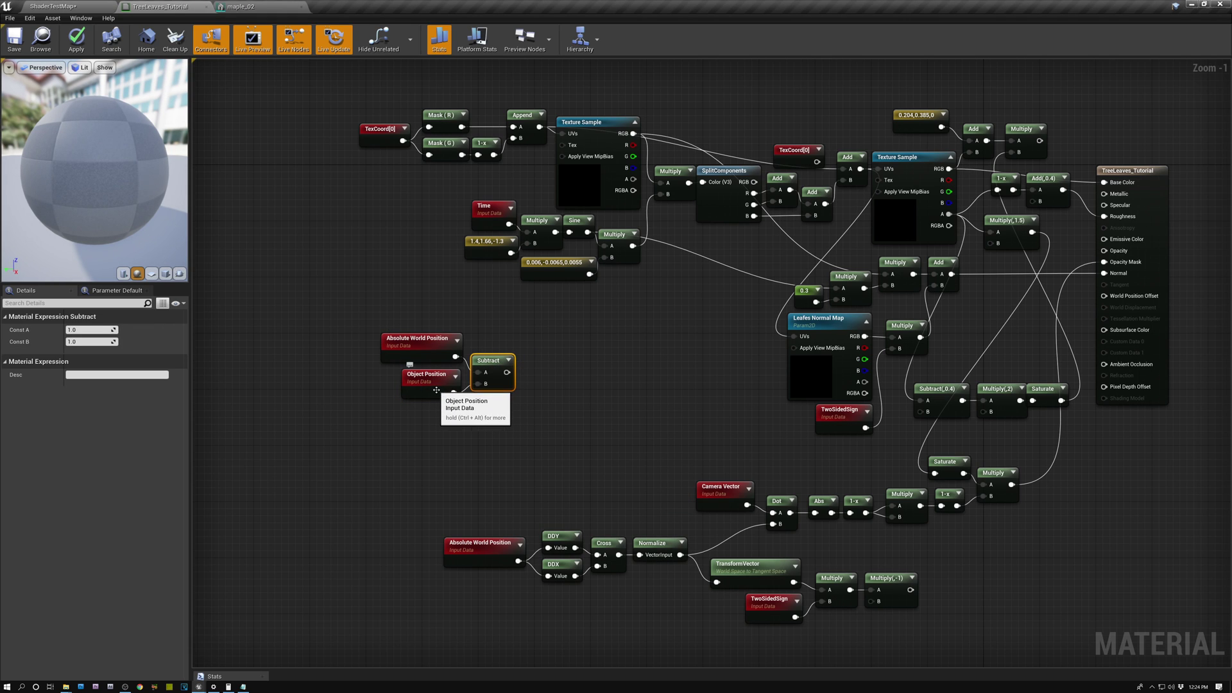
left_click(431, 346)
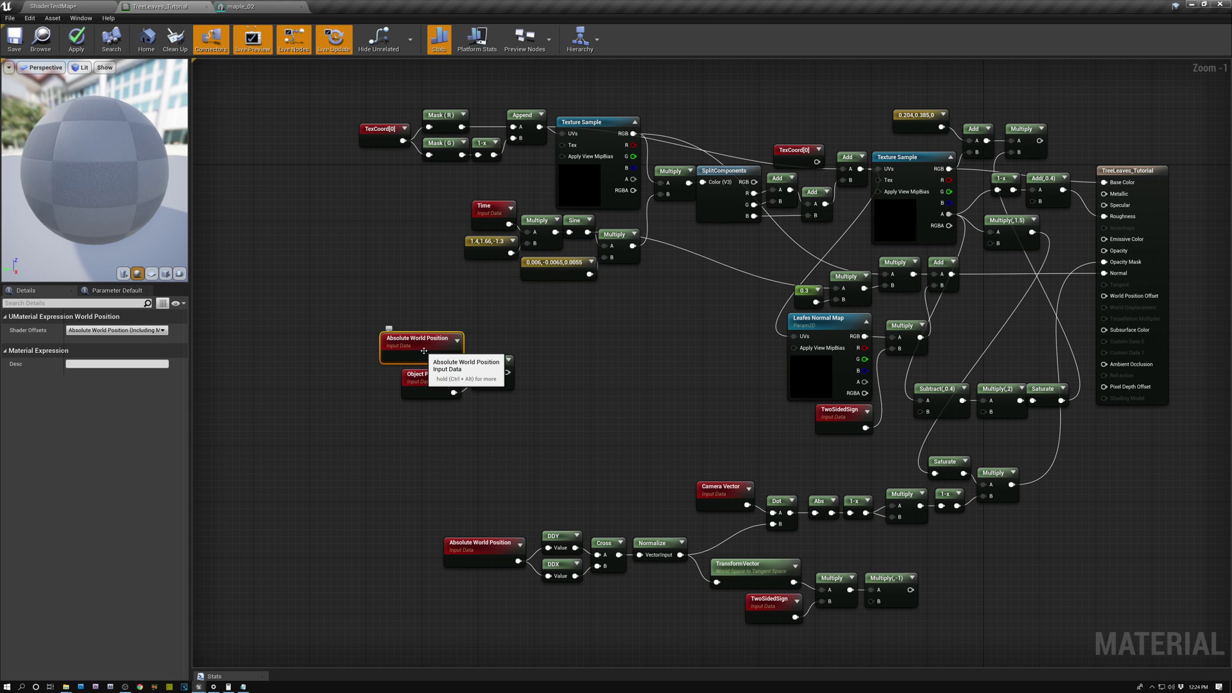
Step: Normalize the Subtract result and feed it into a copy of the World Space to Tangent Space TransformVector node
left_click_drag(507, 372, 541, 378)
type("norm")
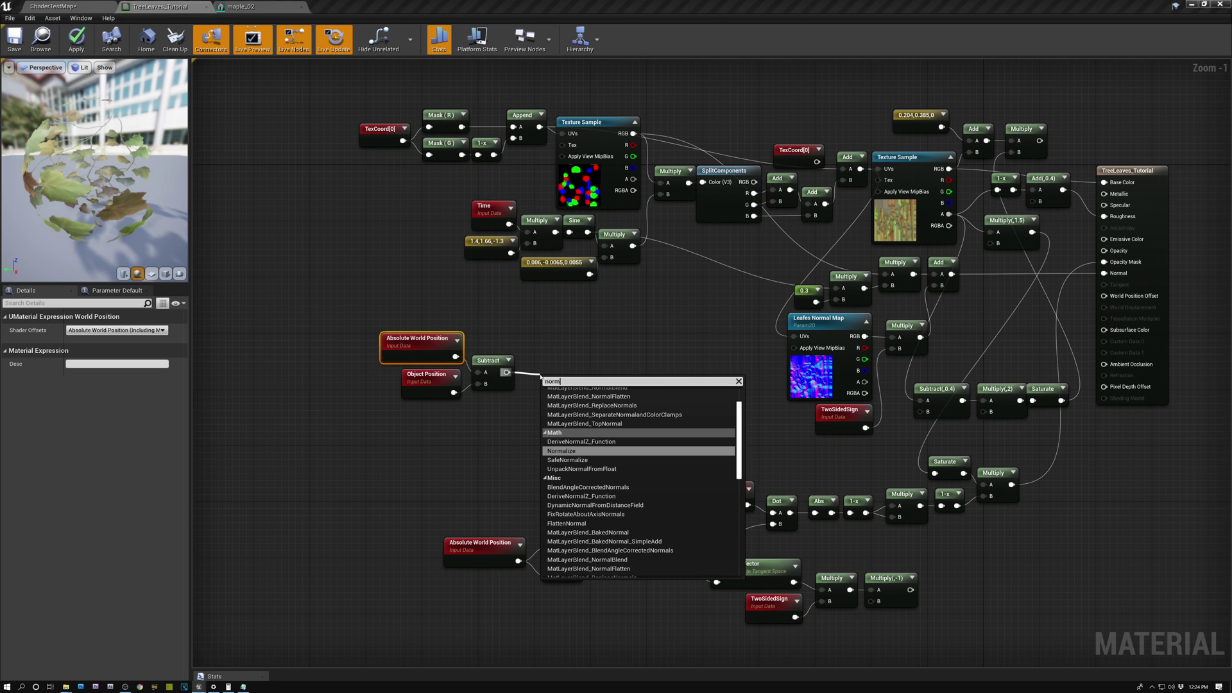
key("Return")
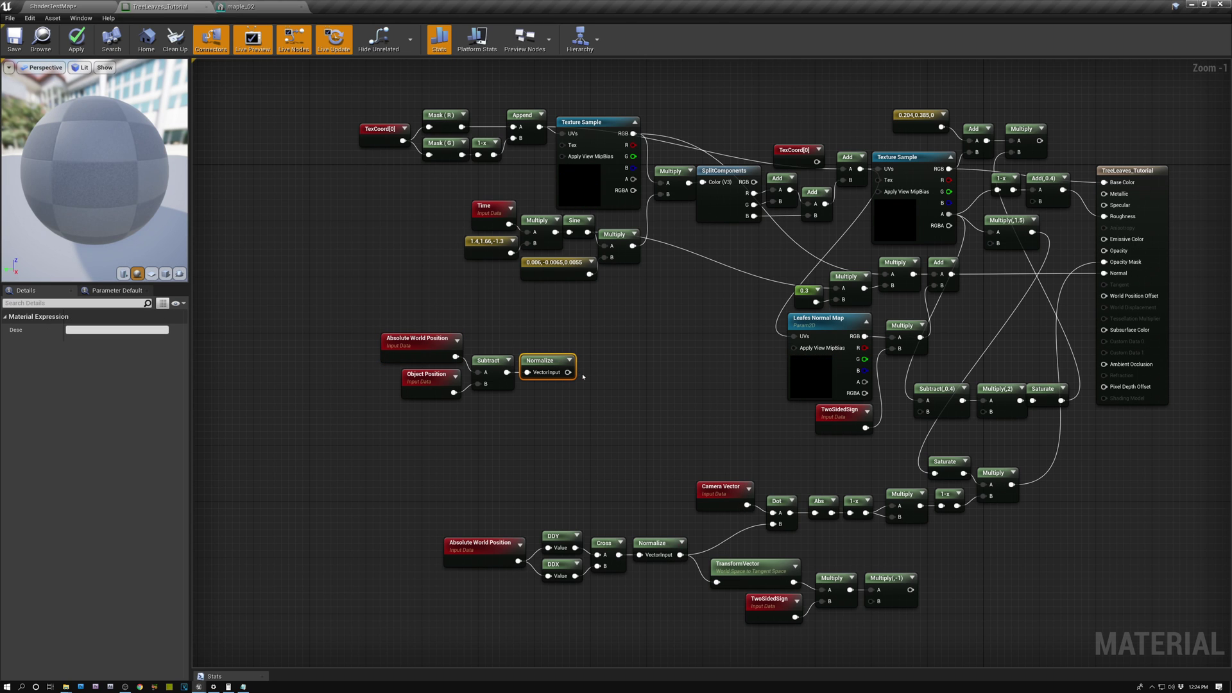
left_click(738, 564)
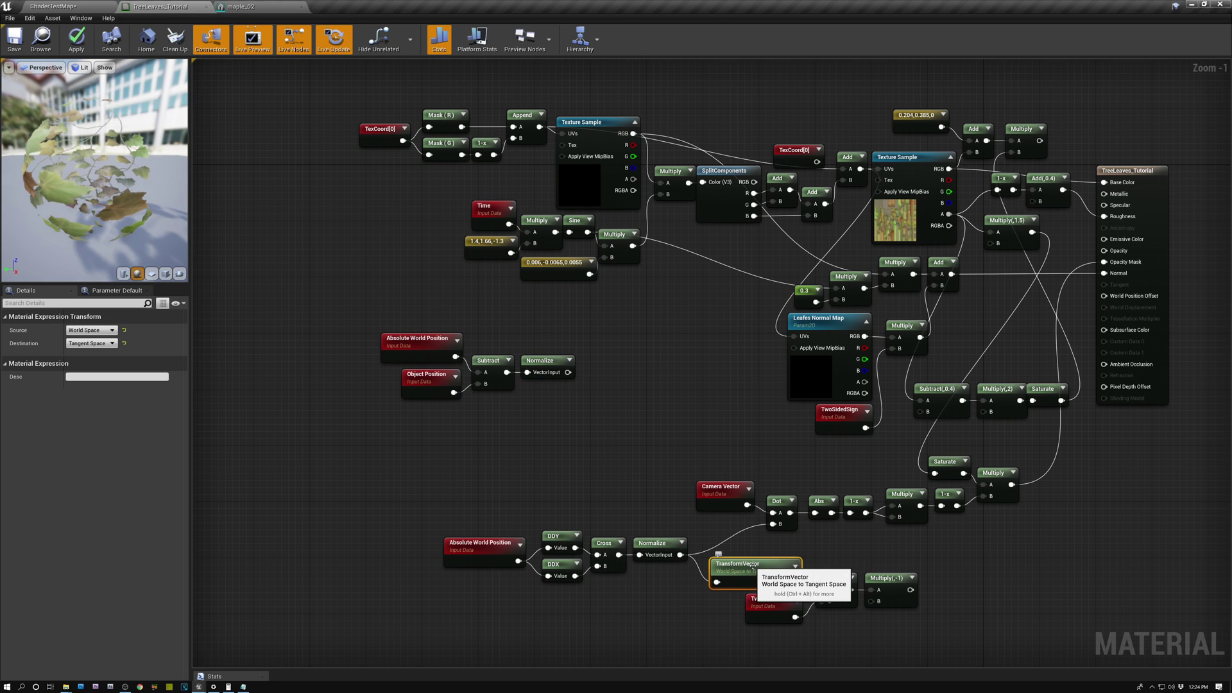
left_click_drag(815, 575, 648, 361)
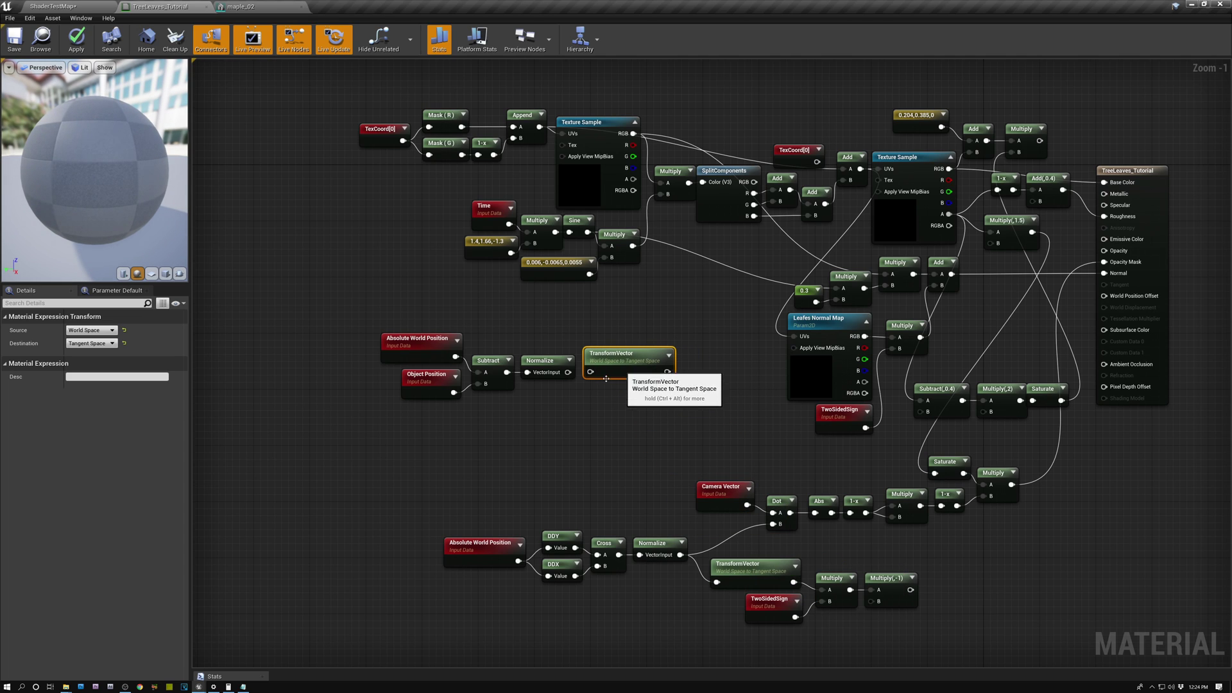
left_click_drag(568, 372, 592, 374)
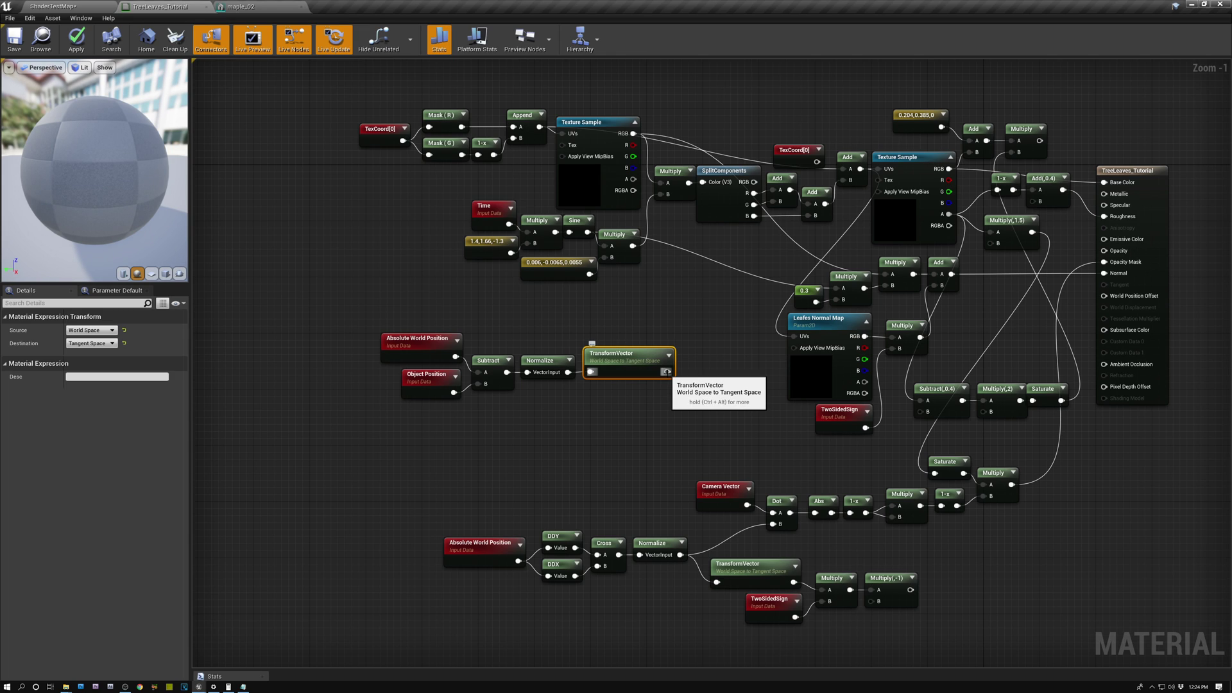
Step: Multiply the new TransformVector output by a copy of the TwoSidedSign node
left_click_drag(666, 371, 702, 377)
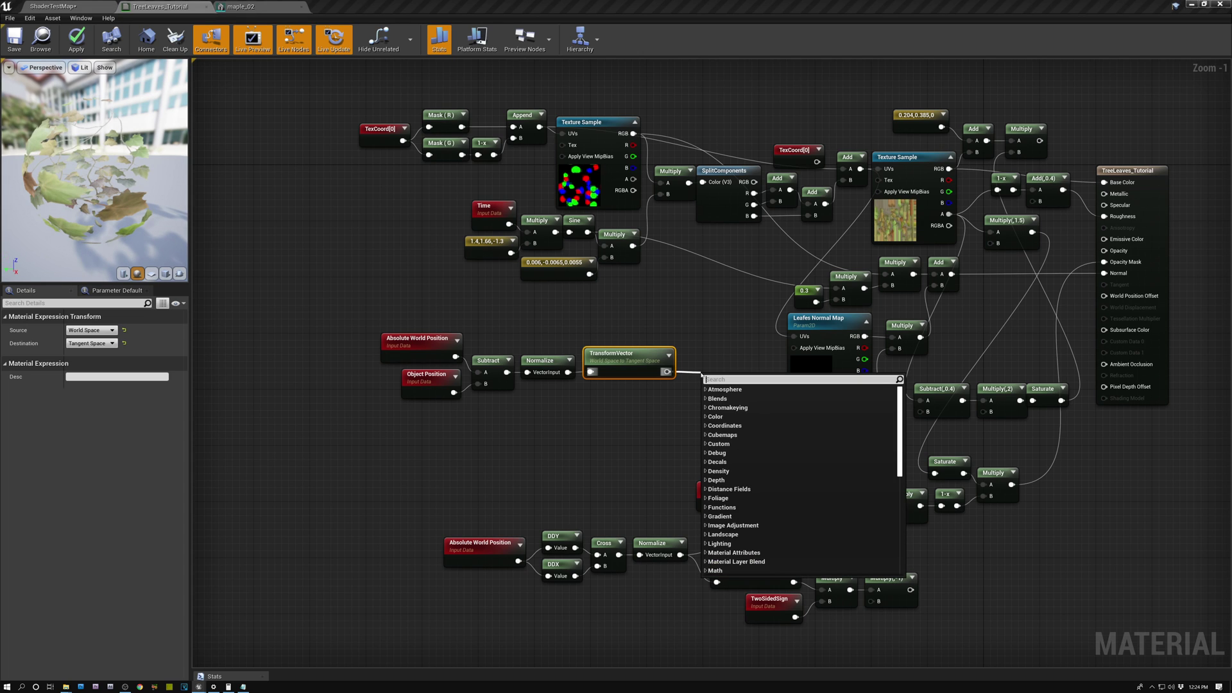
type("mul")
left_click(719, 450)
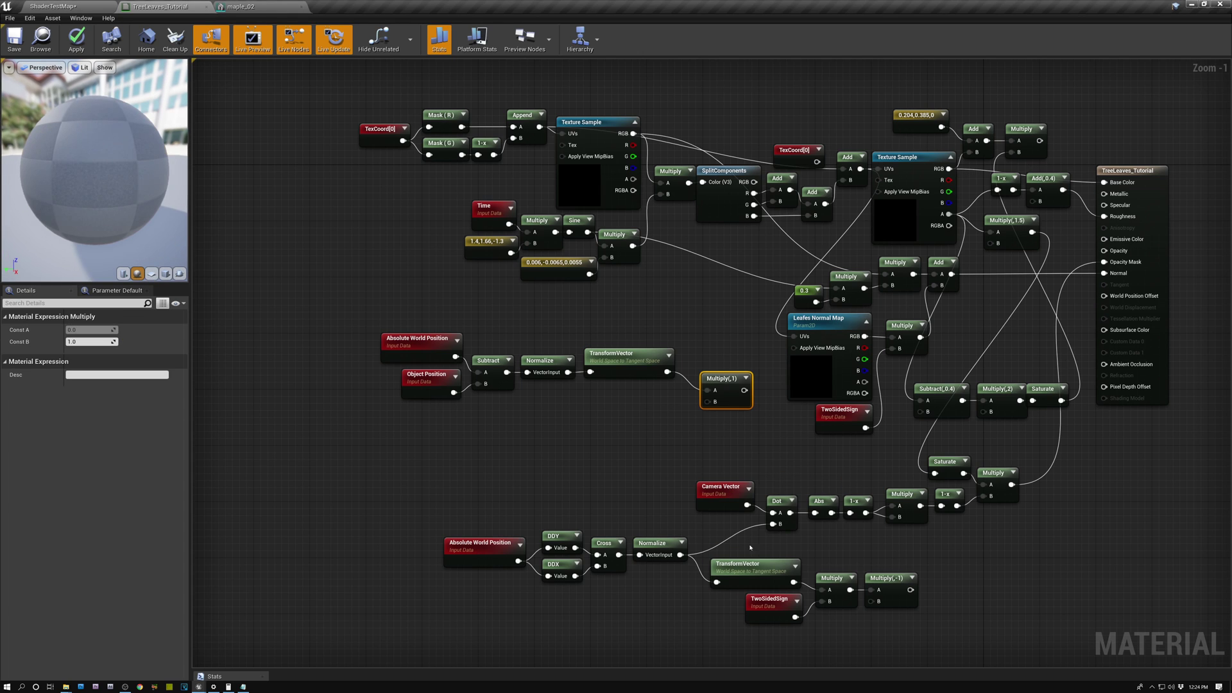
left_click(772, 598)
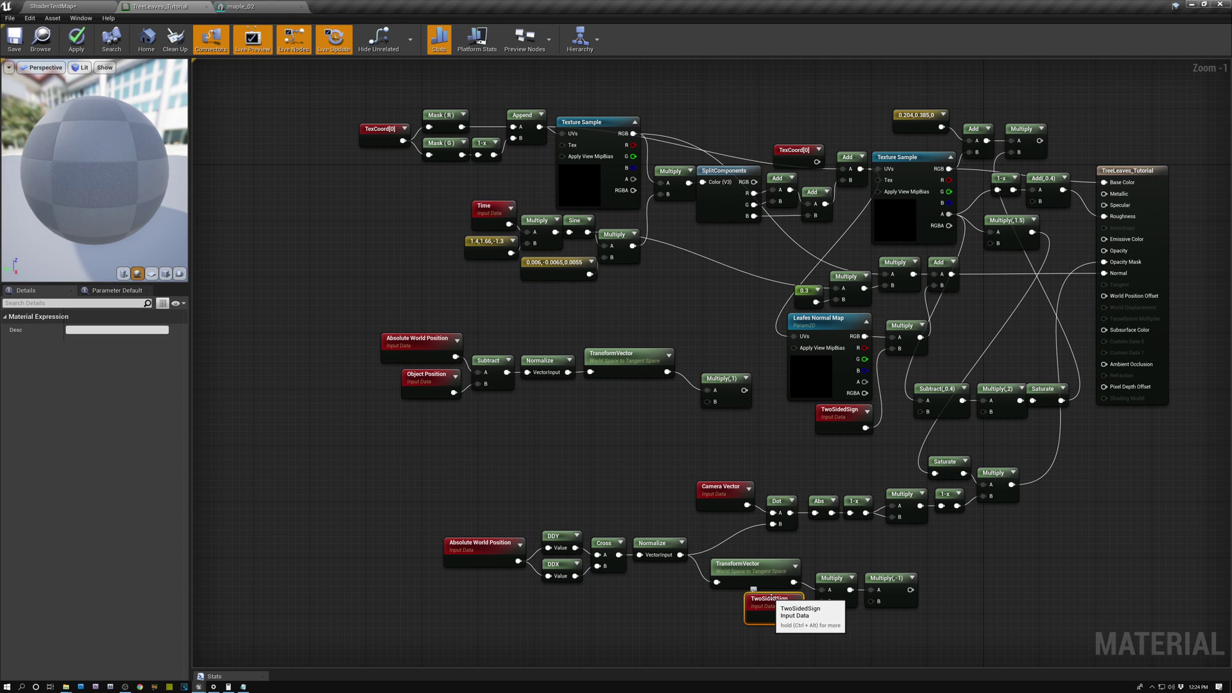
key("ctrl+c")
key("ctrl+v")
left_click_drag(670, 399, 709, 401)
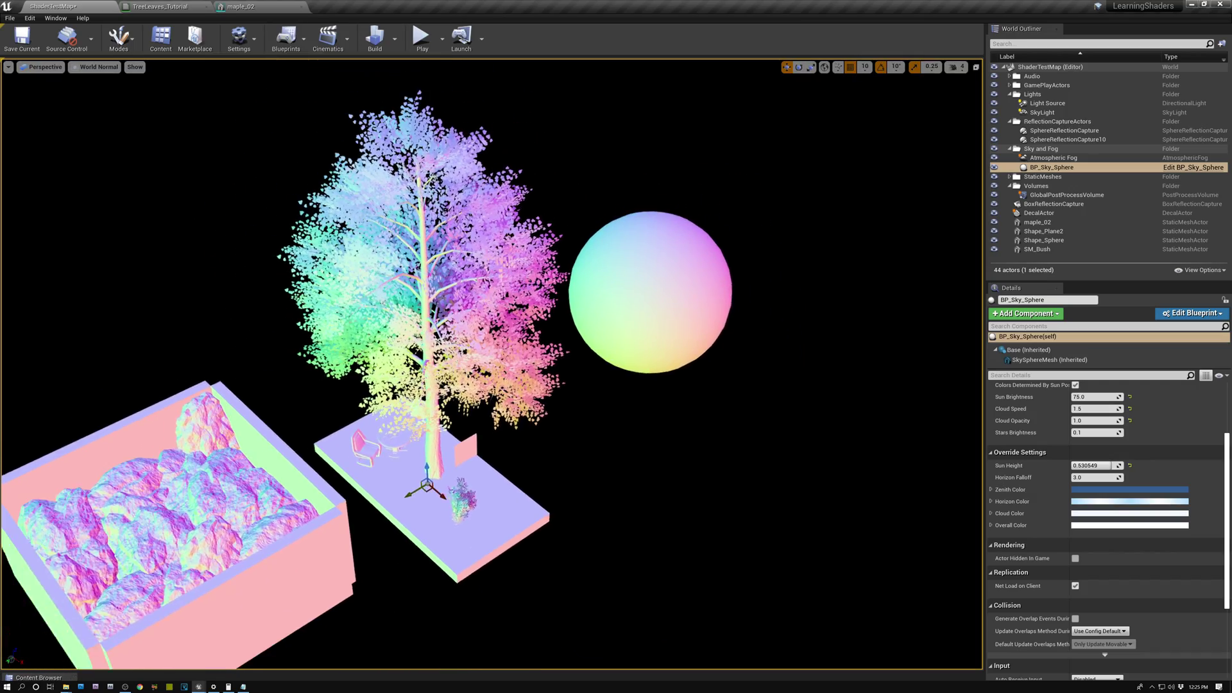
Step: Inspect the maple's leaf normals in the level's World Normal view, up close and from a distance, against the sphere
key("w")
right_click_drag(491, 364, 471, 320)
key("s")
key("w")
right_click_drag(492, 364, 513, 324)
key("d")
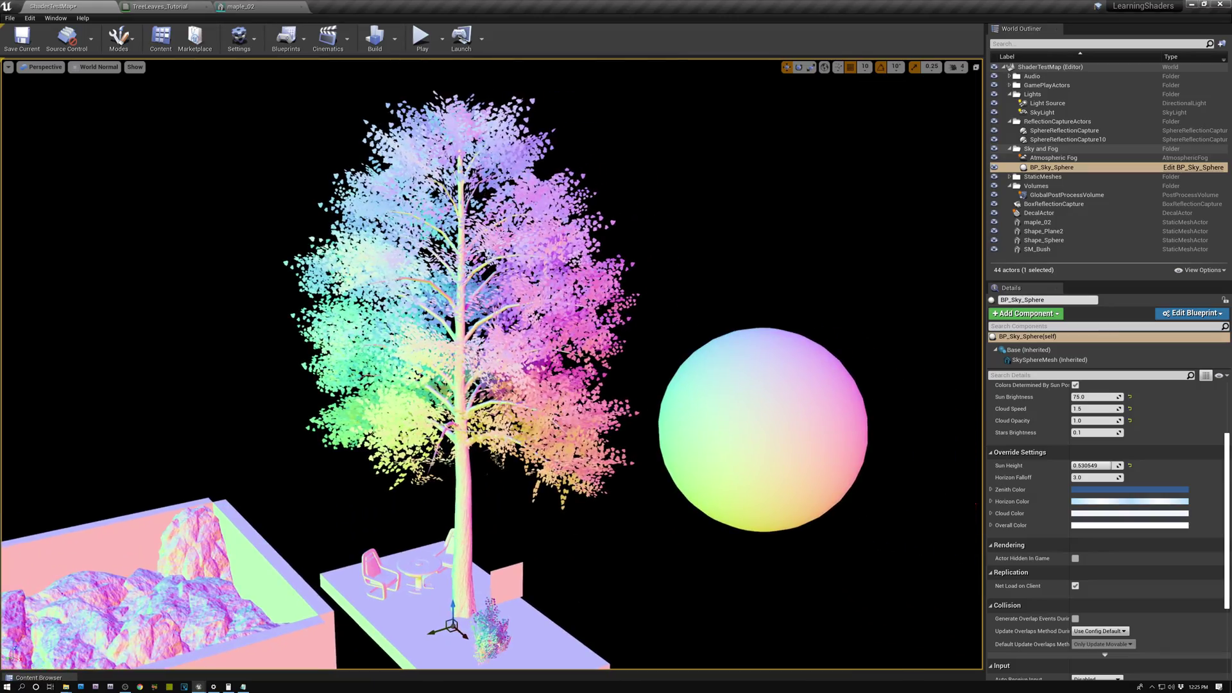
key("w")
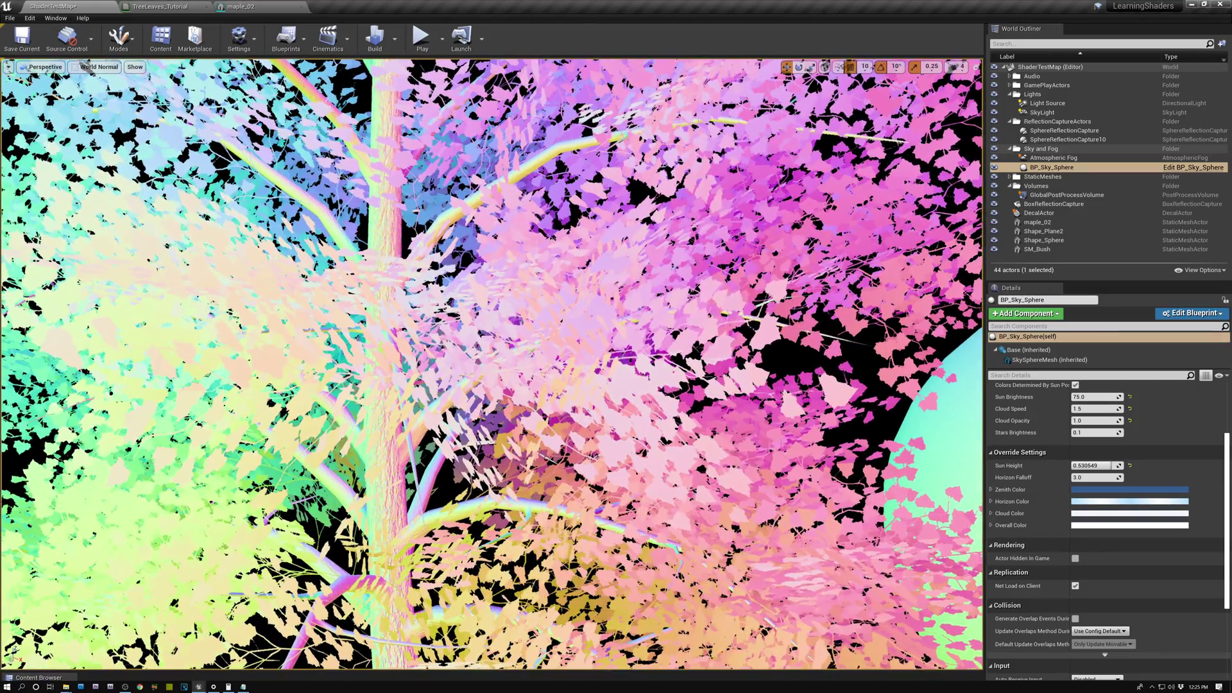
key("s")
key("s")
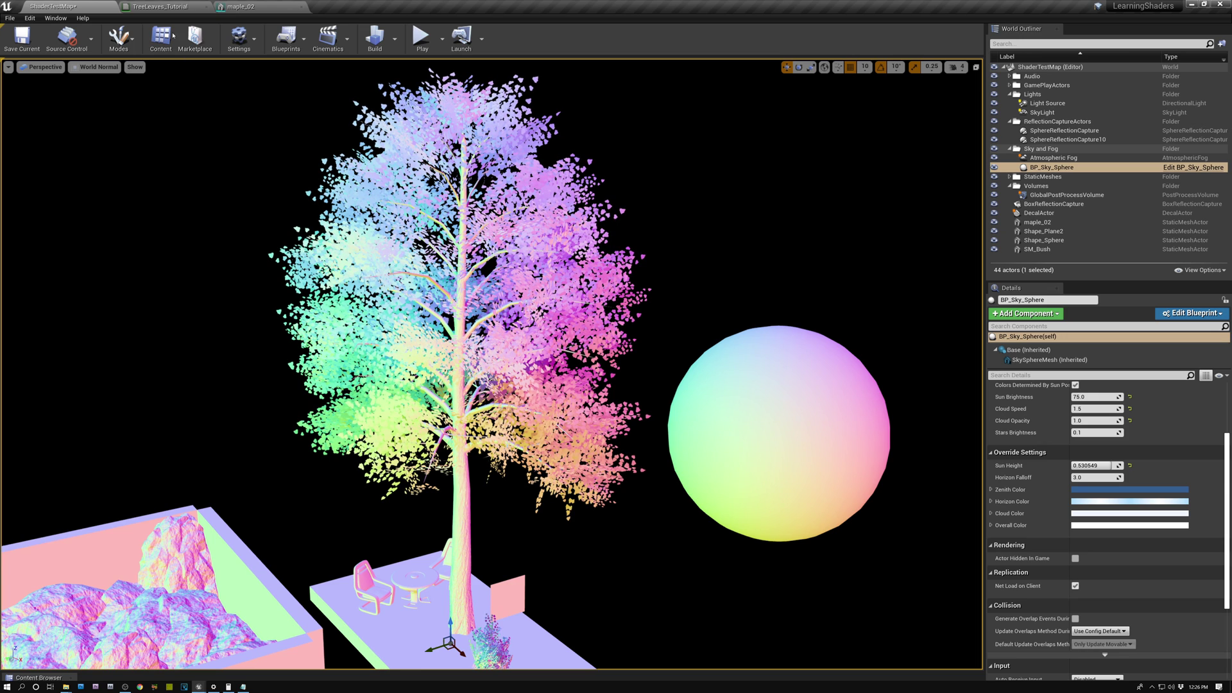
Step: In the TreeLeaves_Tutorial graph, move the whole Object Position normal chain farther away from the original Leafes Normal Map node
left_click(162, 7)
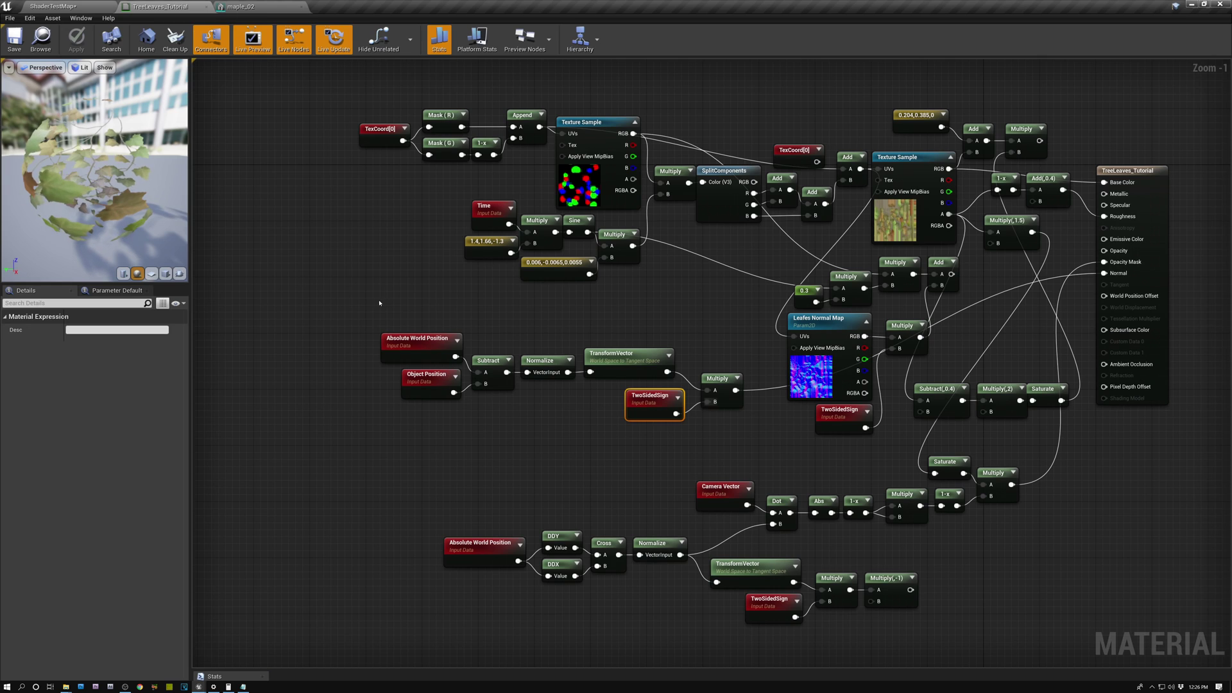
left_click_drag(369, 312, 728, 437)
left_click_drag(724, 383, 580, 379)
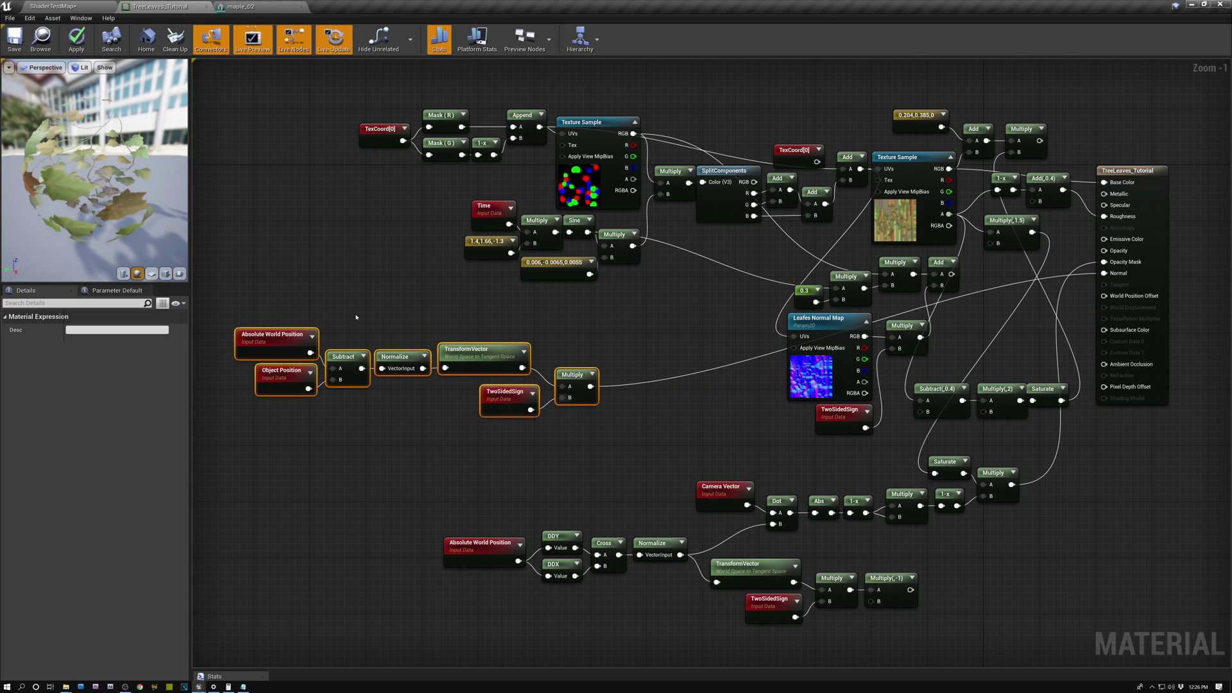
left_click_drag(281, 312, 575, 446)
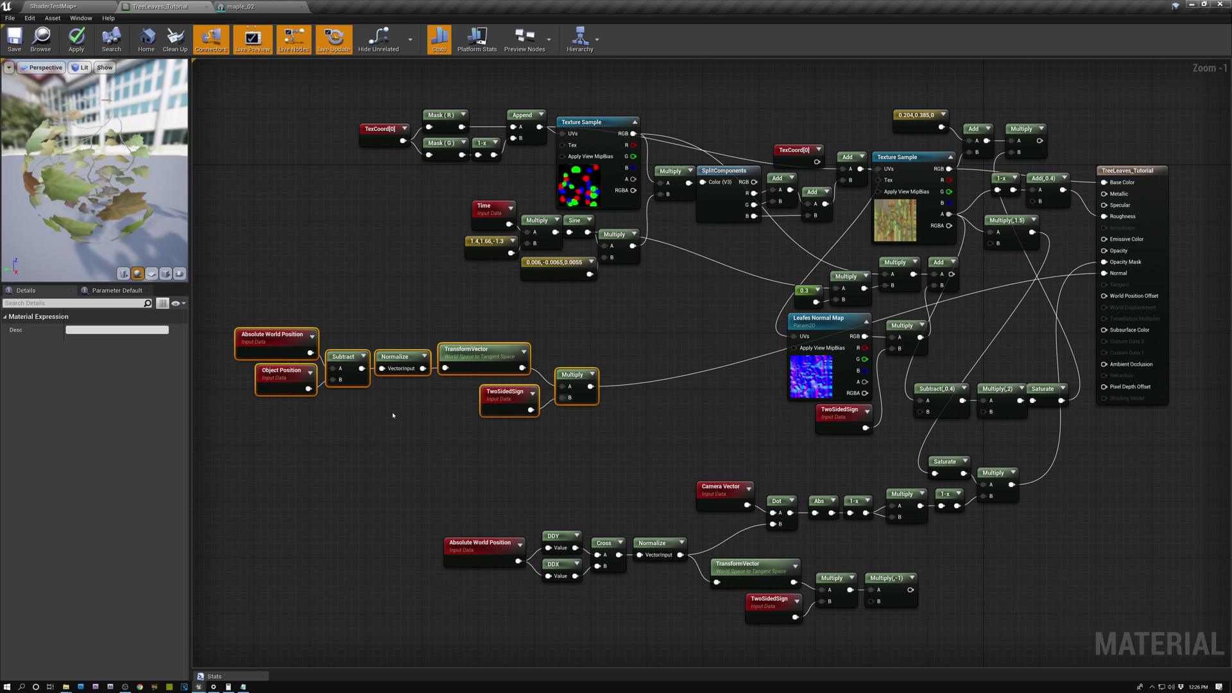
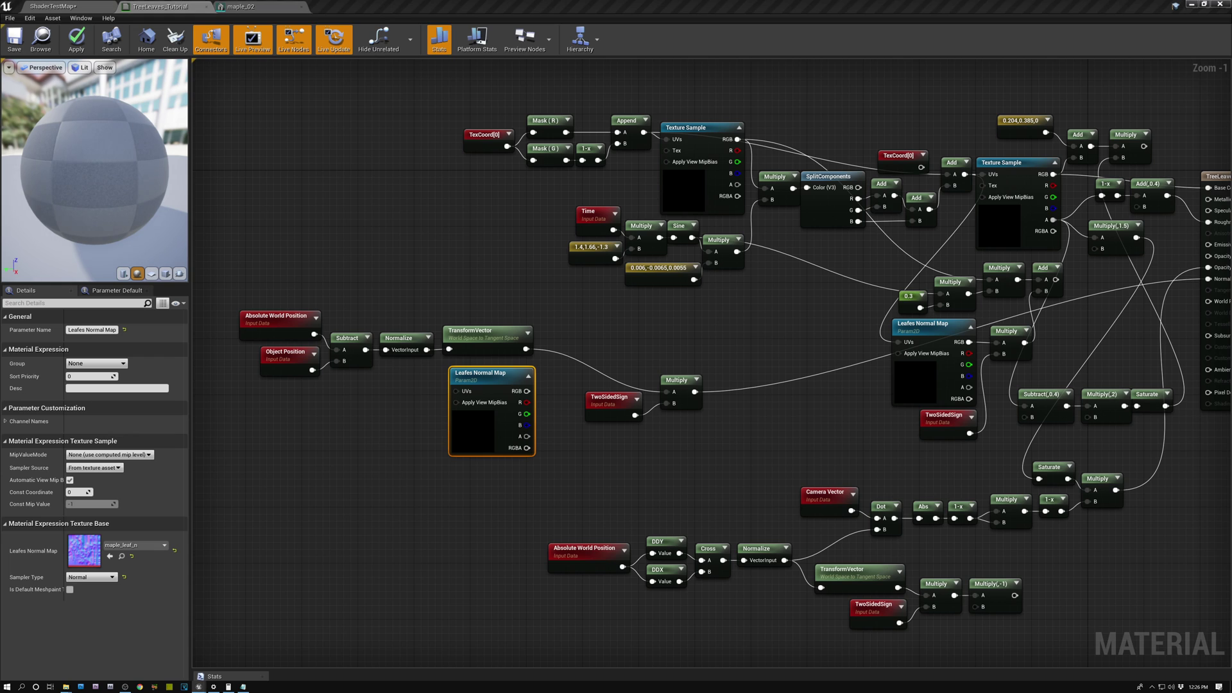
Step: Blend the TransformVector output as BaseNormal with the copied Leafes Normal Map as AdditionalNormal through BlendAngleCorrectedNormals before the Multiply, and save the material
left_click(571, 335)
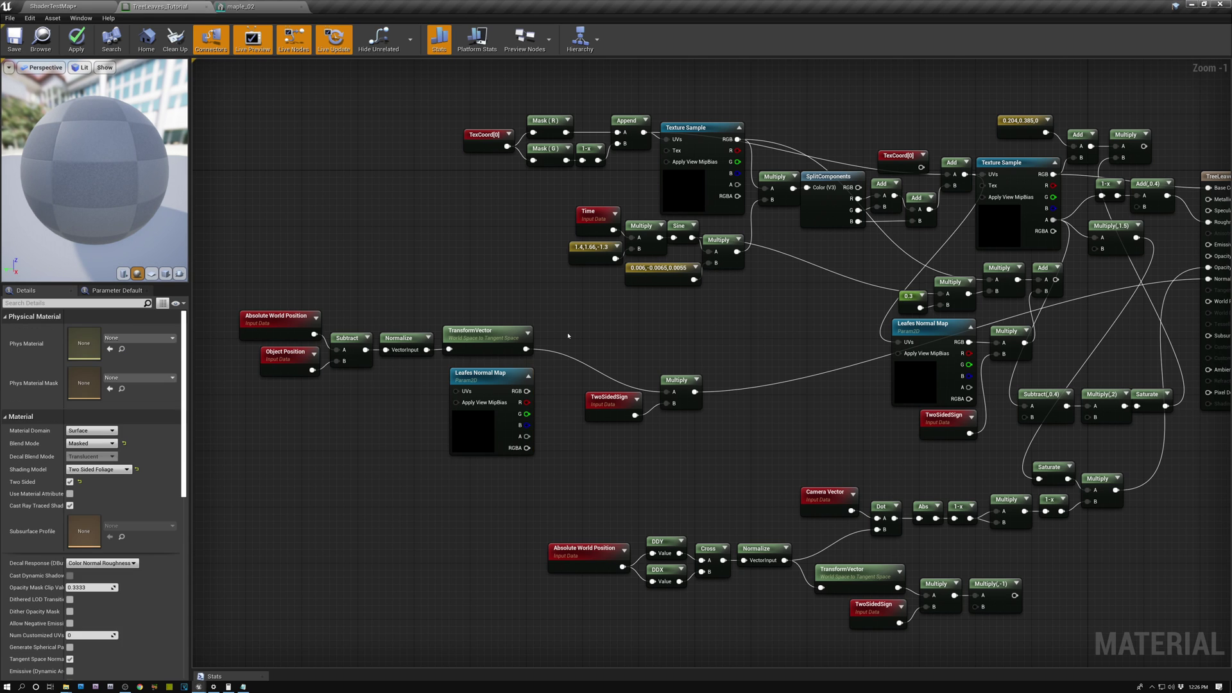
key("ctrl+v")
left_click_drag(601, 340, 593, 325)
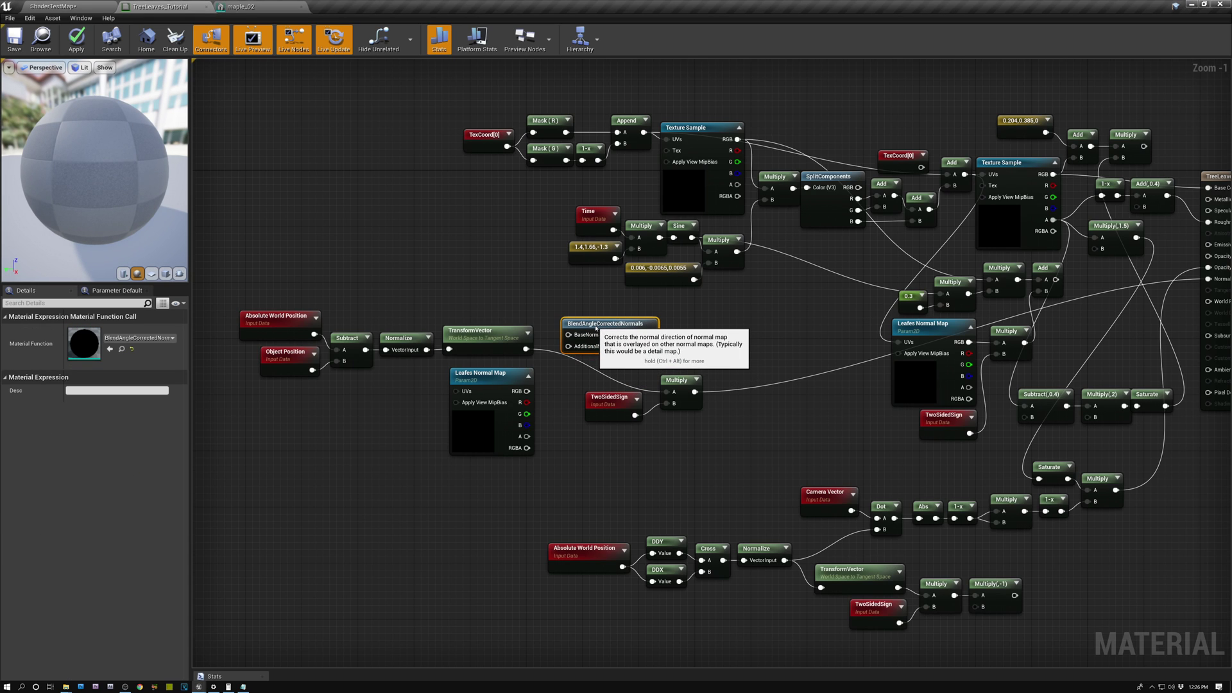
left_click_drag(526, 349, 569, 334)
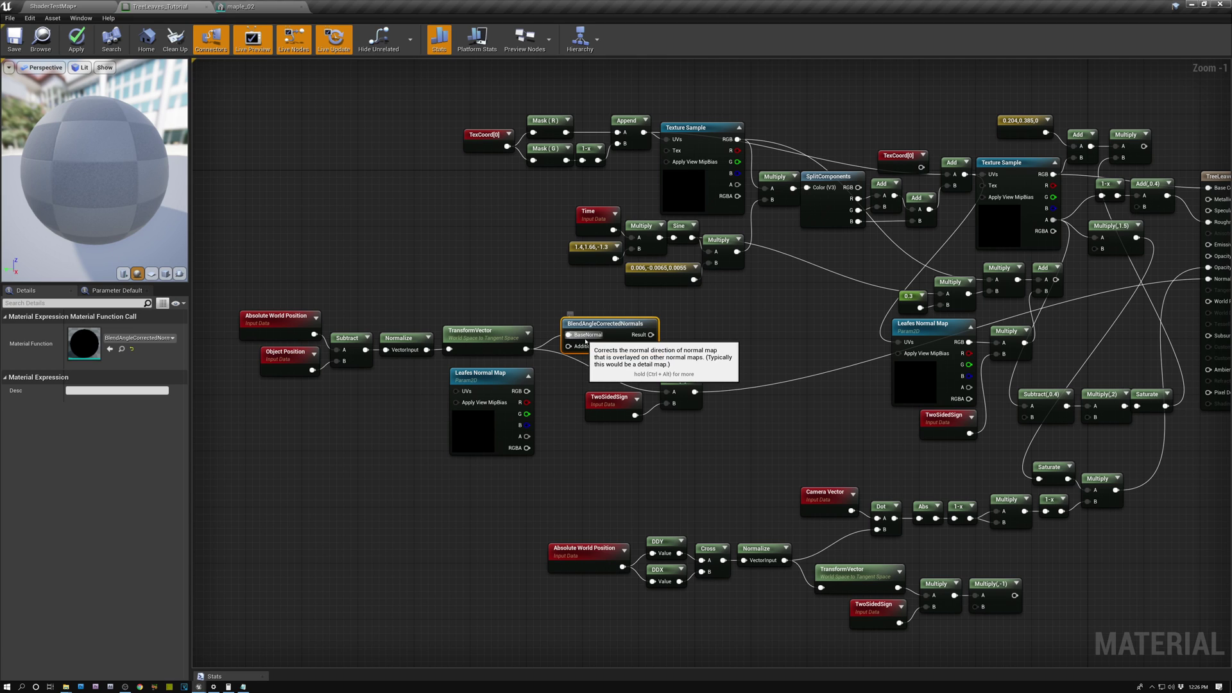
left_click_drag(527, 391, 568, 349)
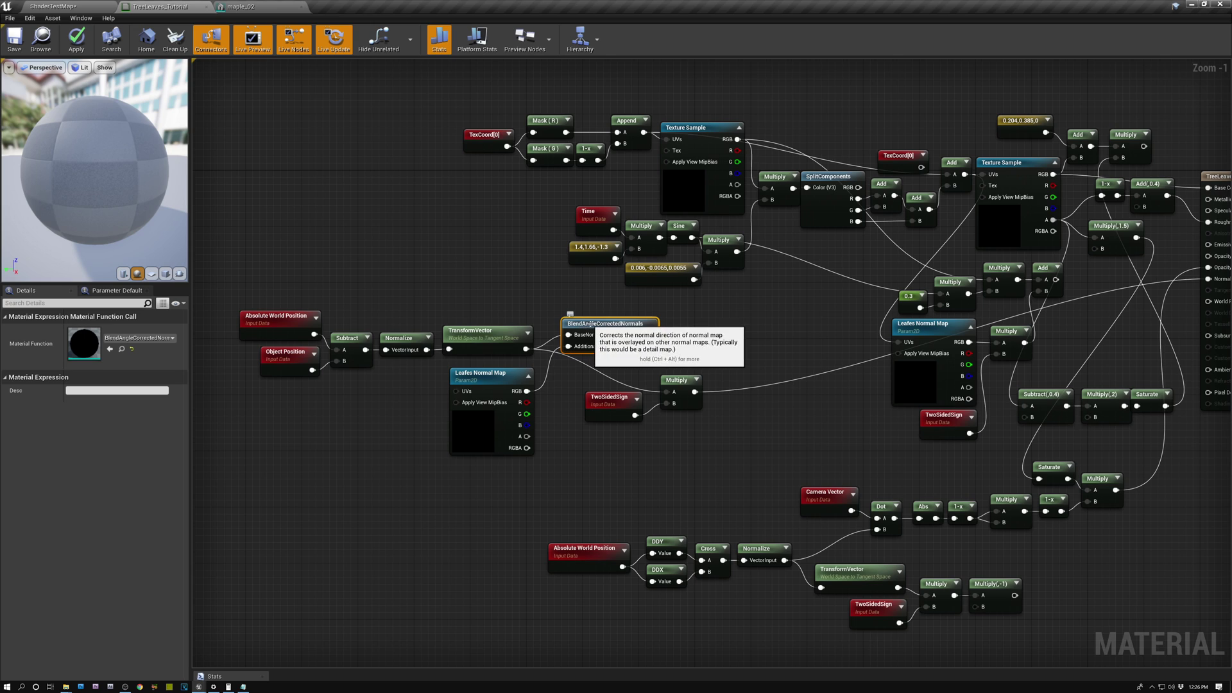
left_click_drag(569, 323, 645, 380)
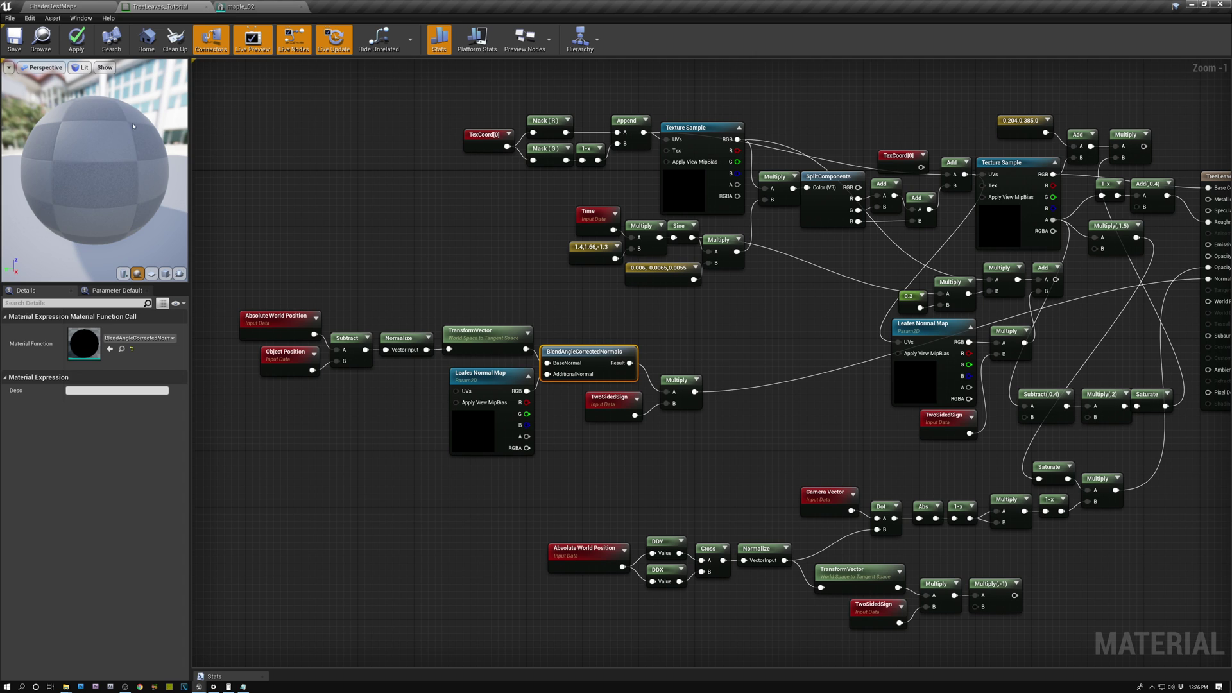
key("ctrl+s")
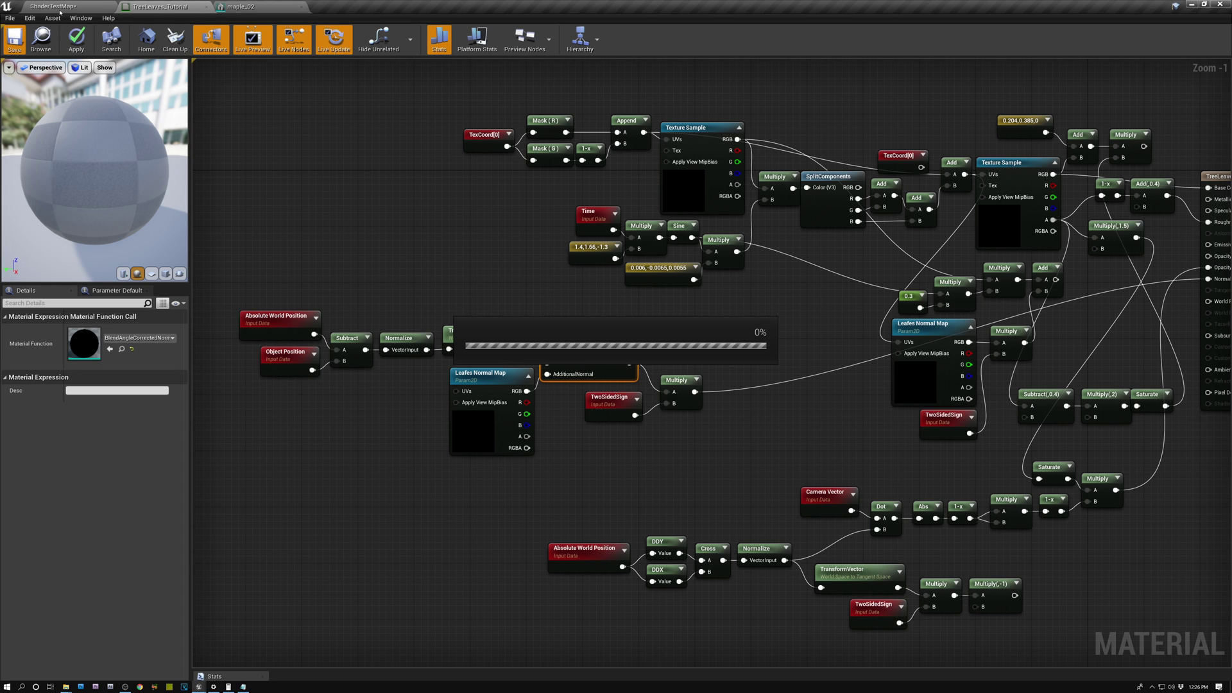
Step: Examine the blended leaf normals on the maple's branches in the level viewport
left_click(60, 11)
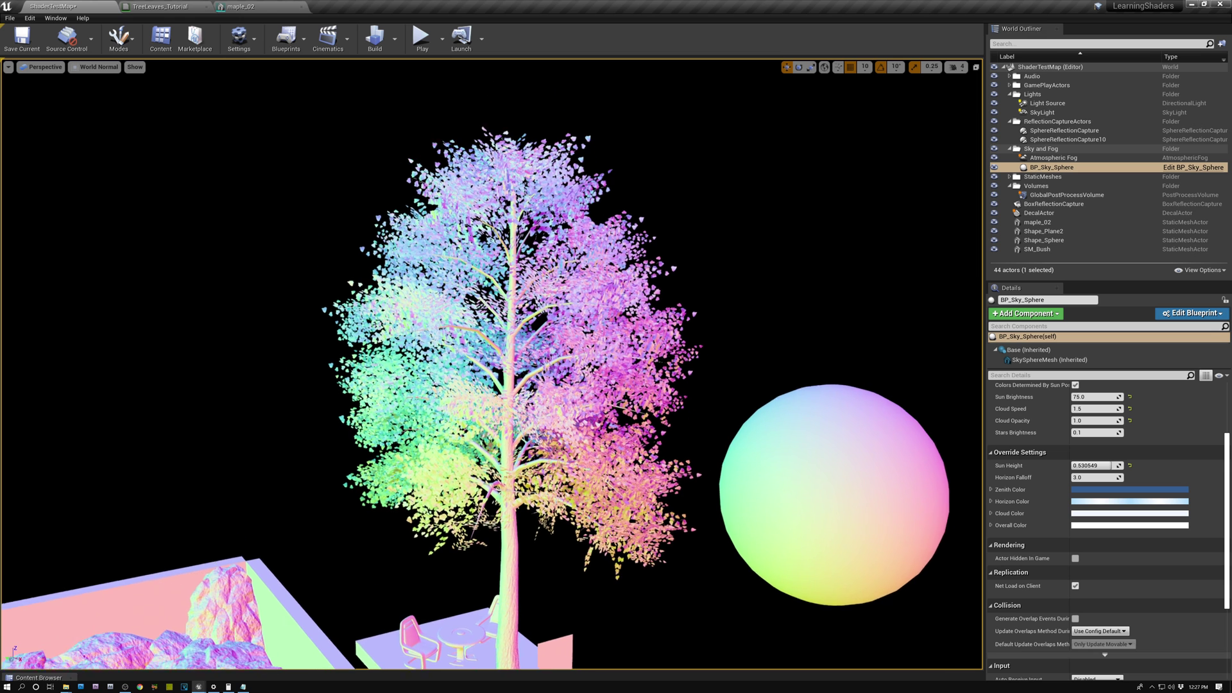
right_click_drag(581, 134, 615, 202)
key("w")
key("w")
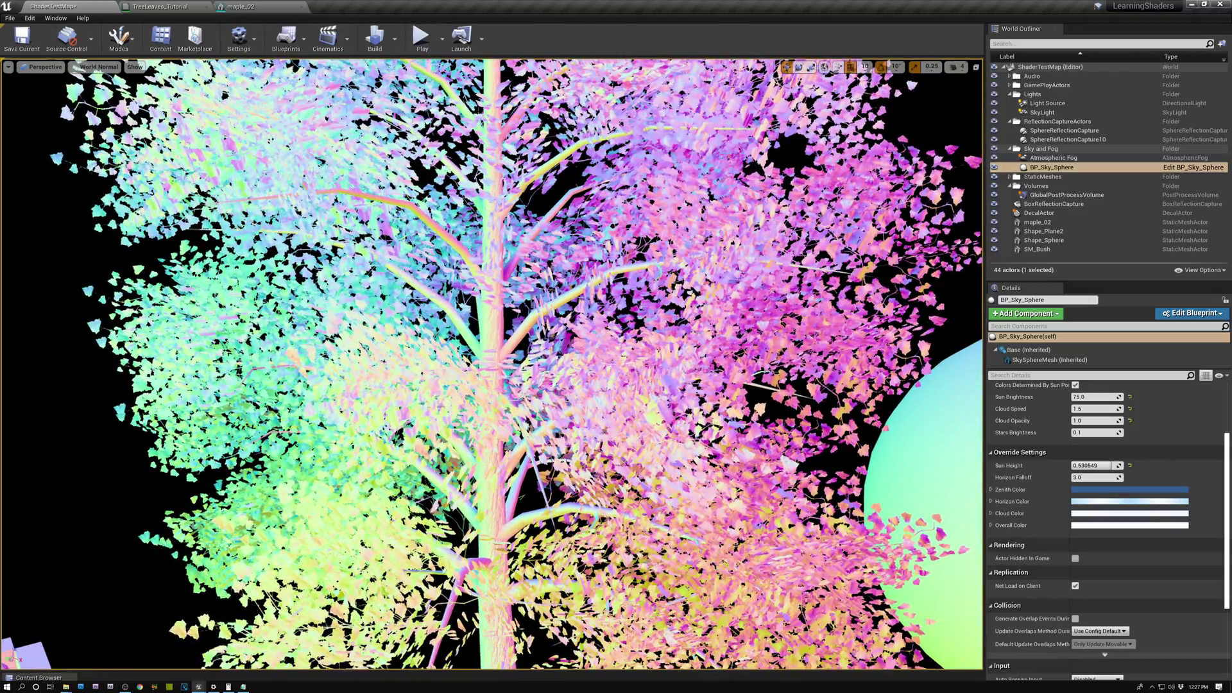
right_click_drag(615, 201, 533, 100)
key("w")
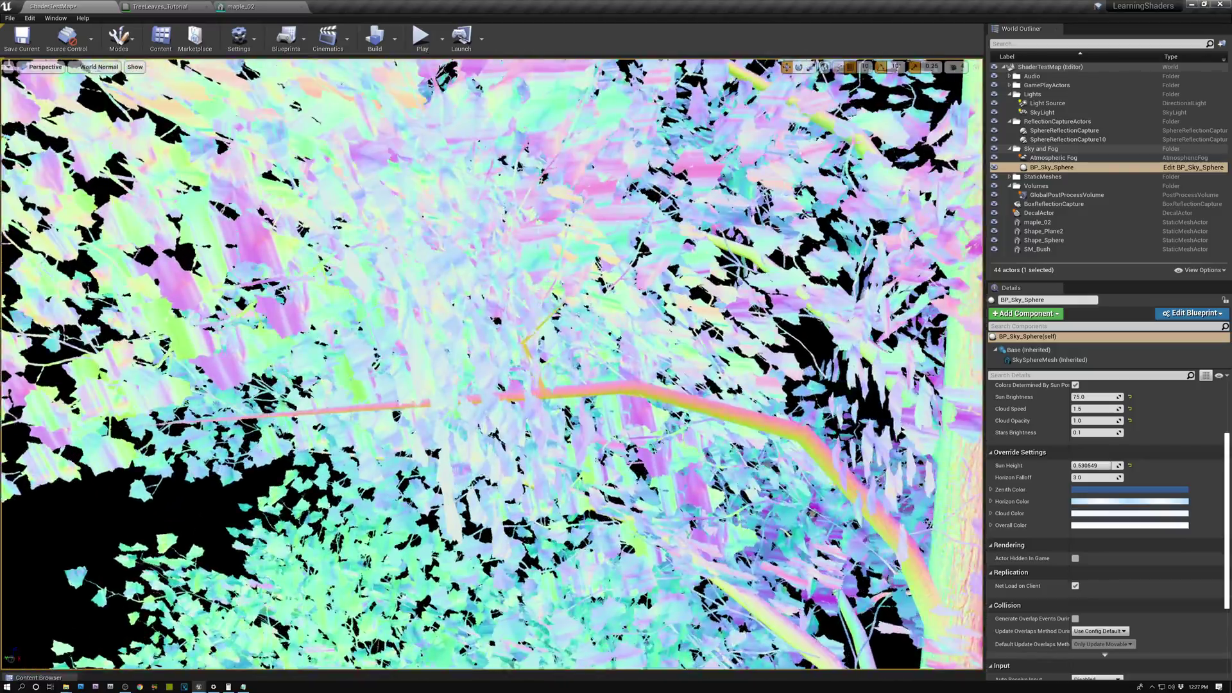
key("s")
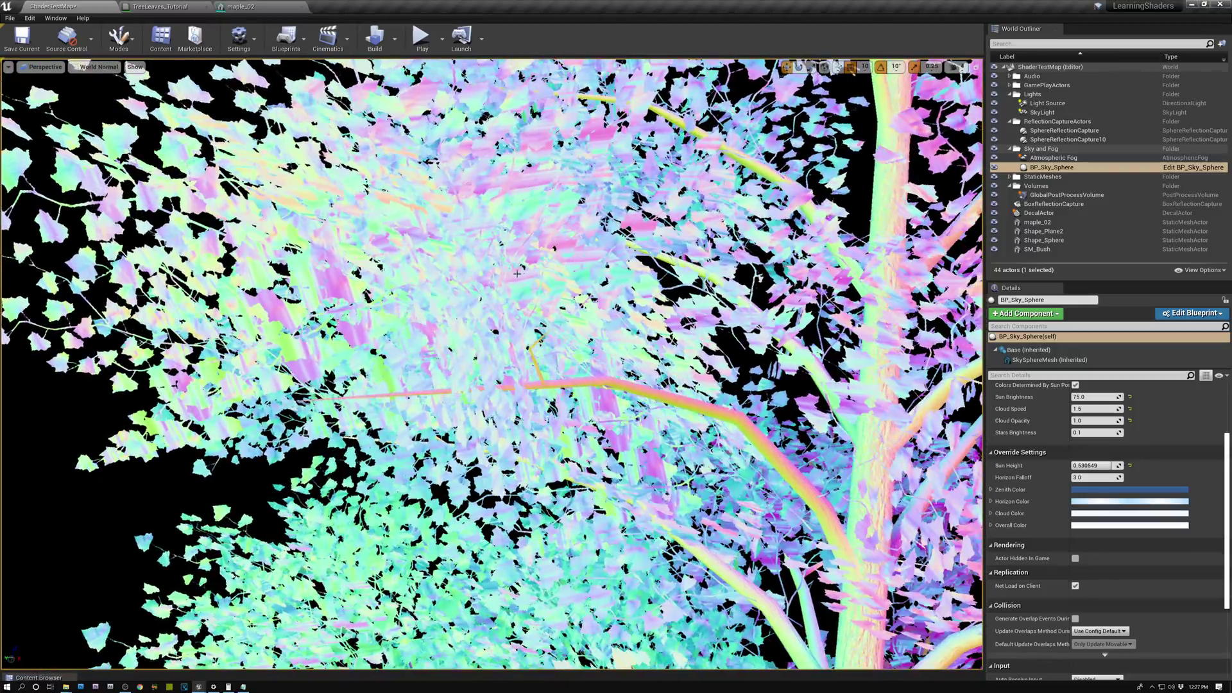
Step: In the TreeLeaves_Tutorial graph, connect the Add node that drives the leaf texture's UVs to the copied Leafes Normal Map's UVs
left_click(157, 8)
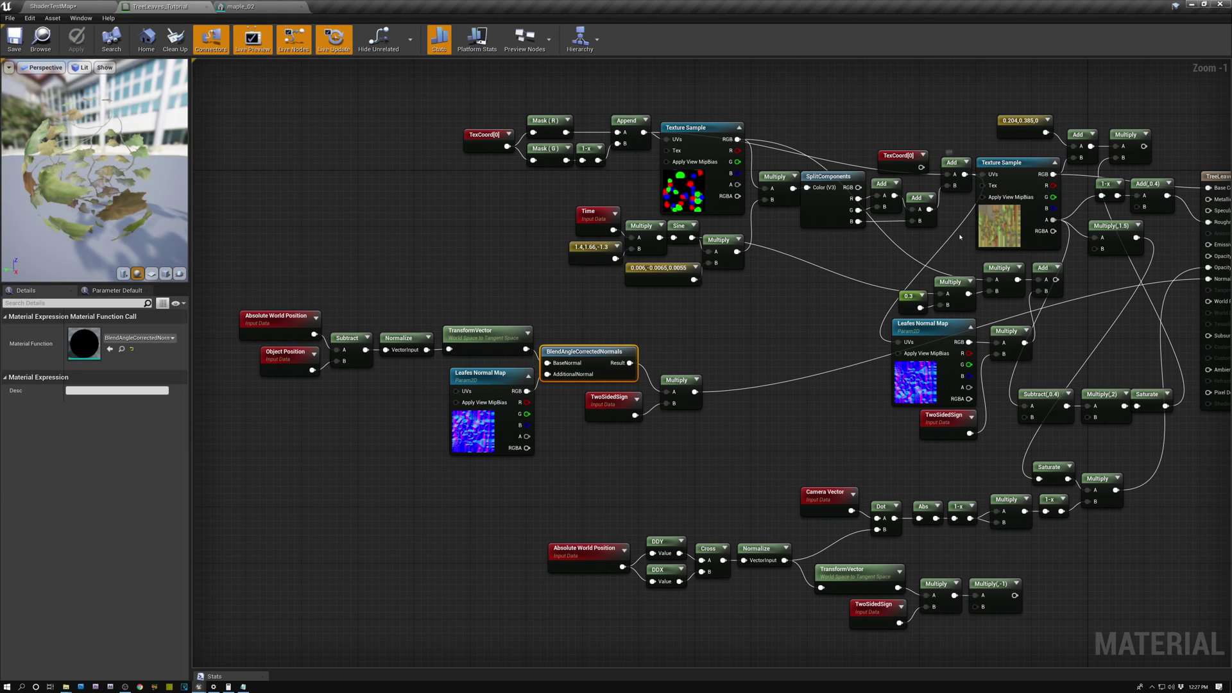
left_click_drag(499, 96, 809, 260)
left_click(667, 117)
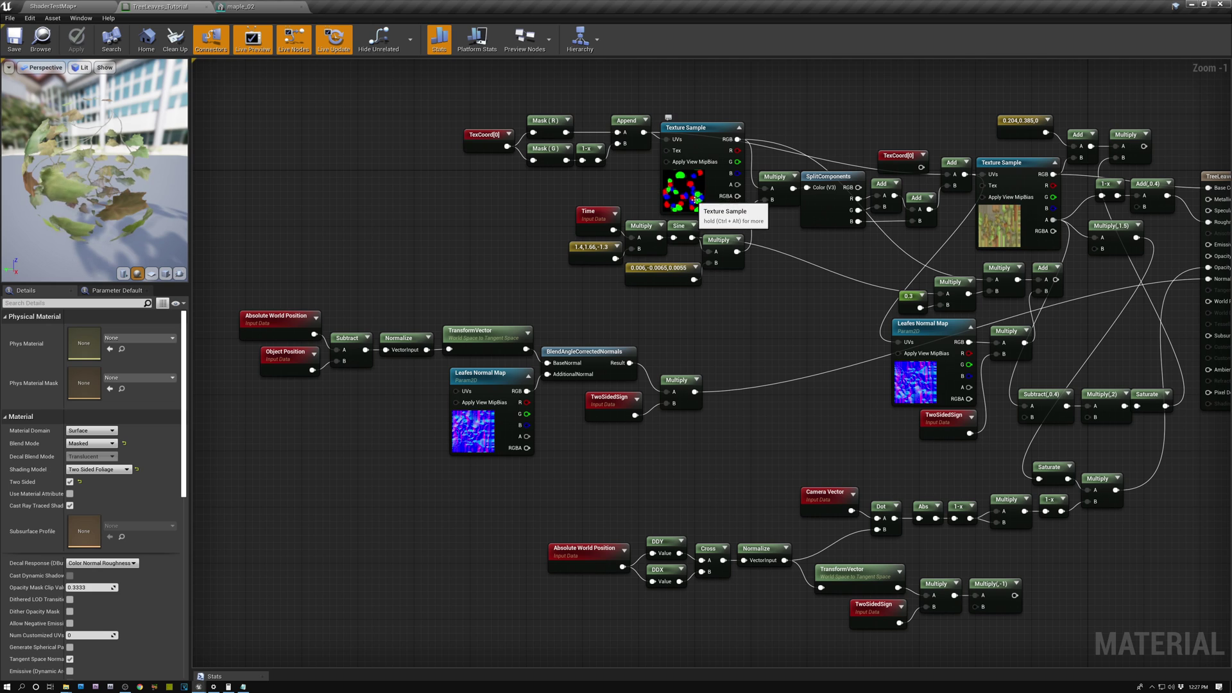
left_click(953, 163)
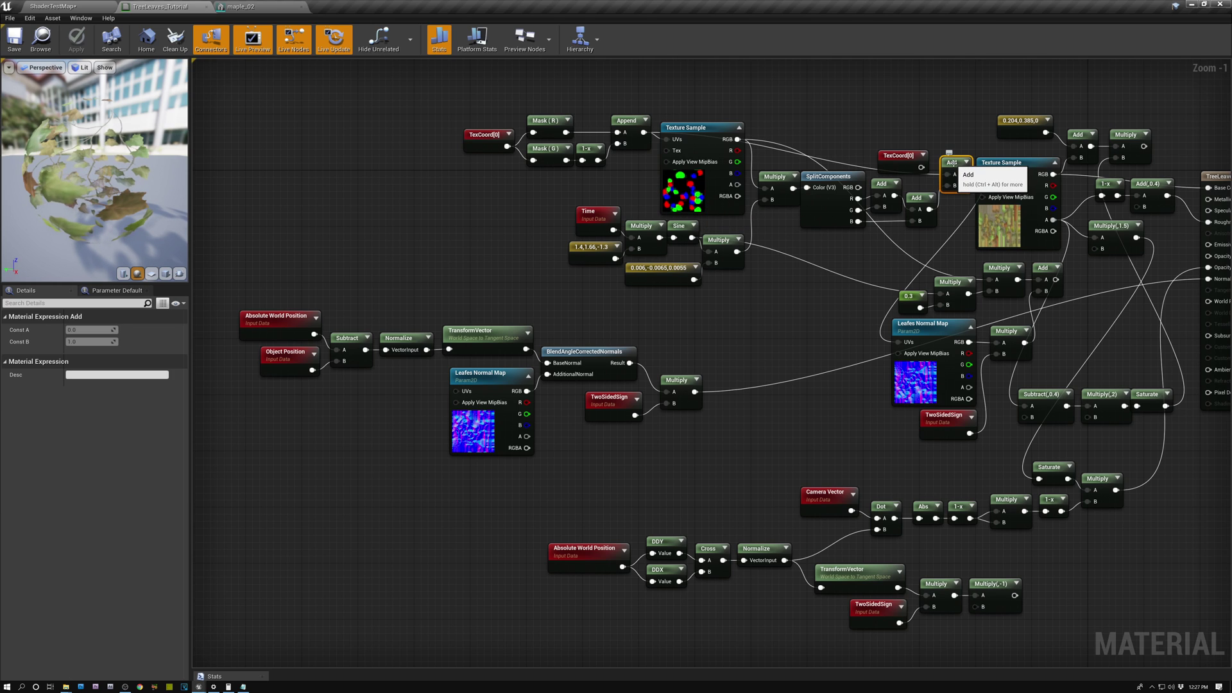
left_click(1013, 163)
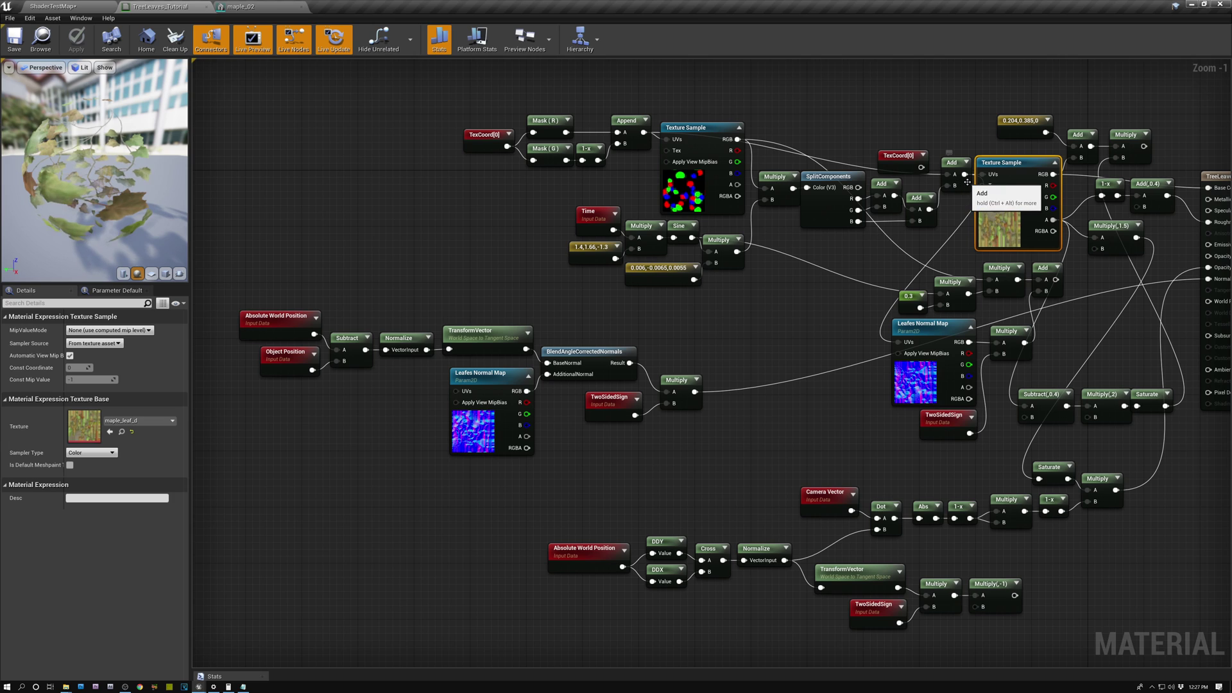
left_click_drag(963, 174, 455, 393)
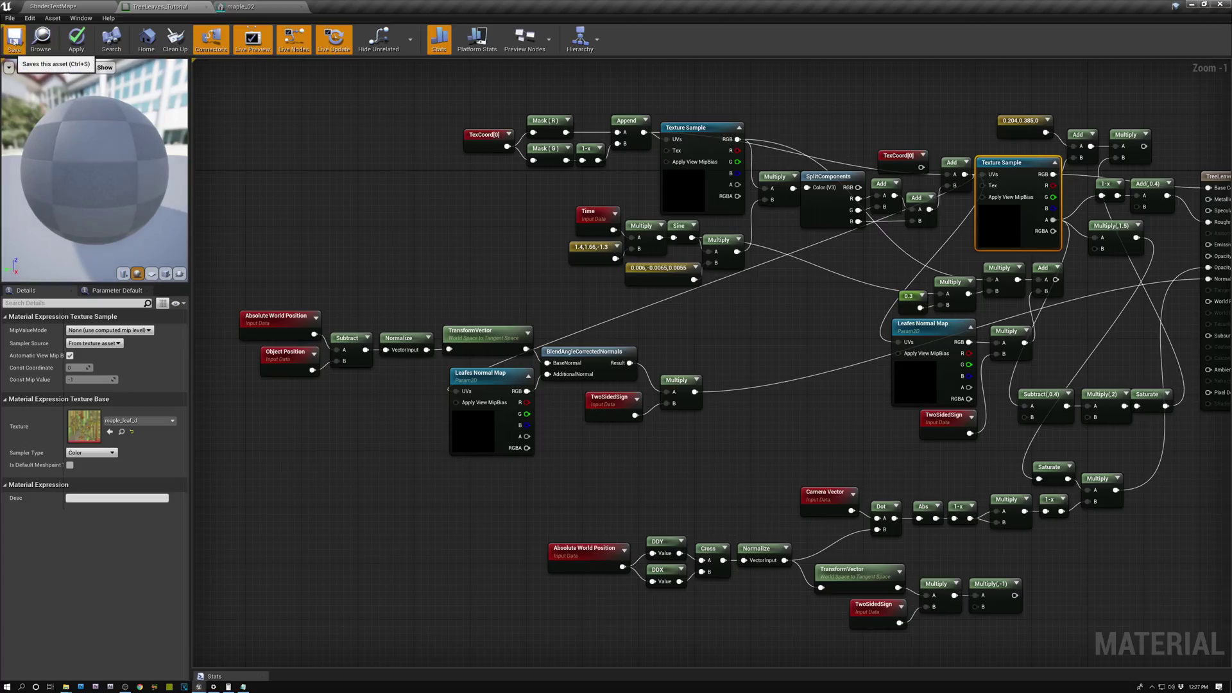
Step: Check the maple's leaf normals with the animated UVs in the level viewport, close up and as a whole beside the sphere
left_click(57, 8)
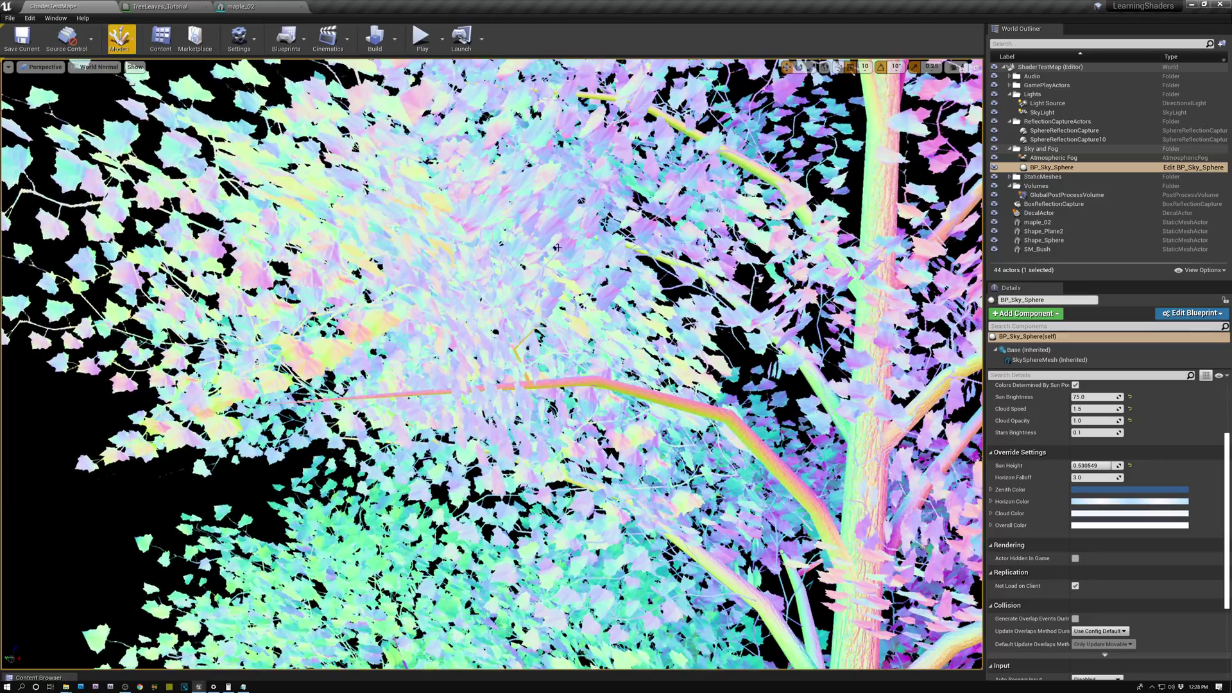
key("s")
right_click_drag(560, 288, 623, 257)
key("w")
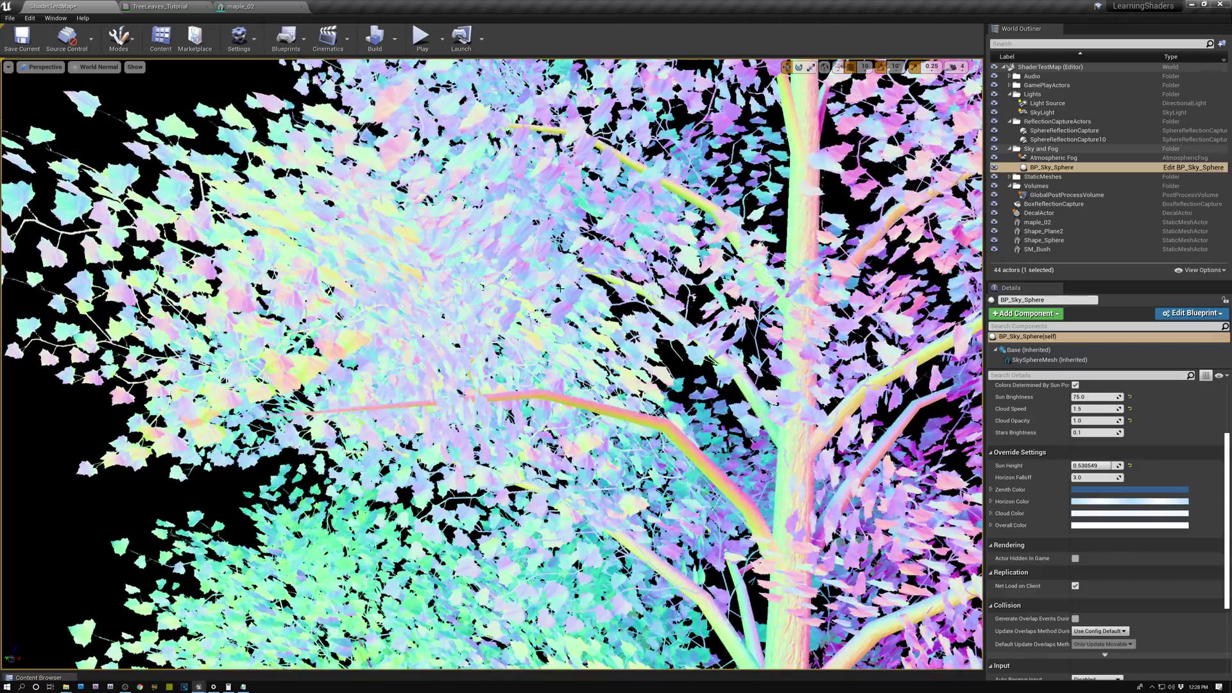
scroll(560, 289, "down", 5)
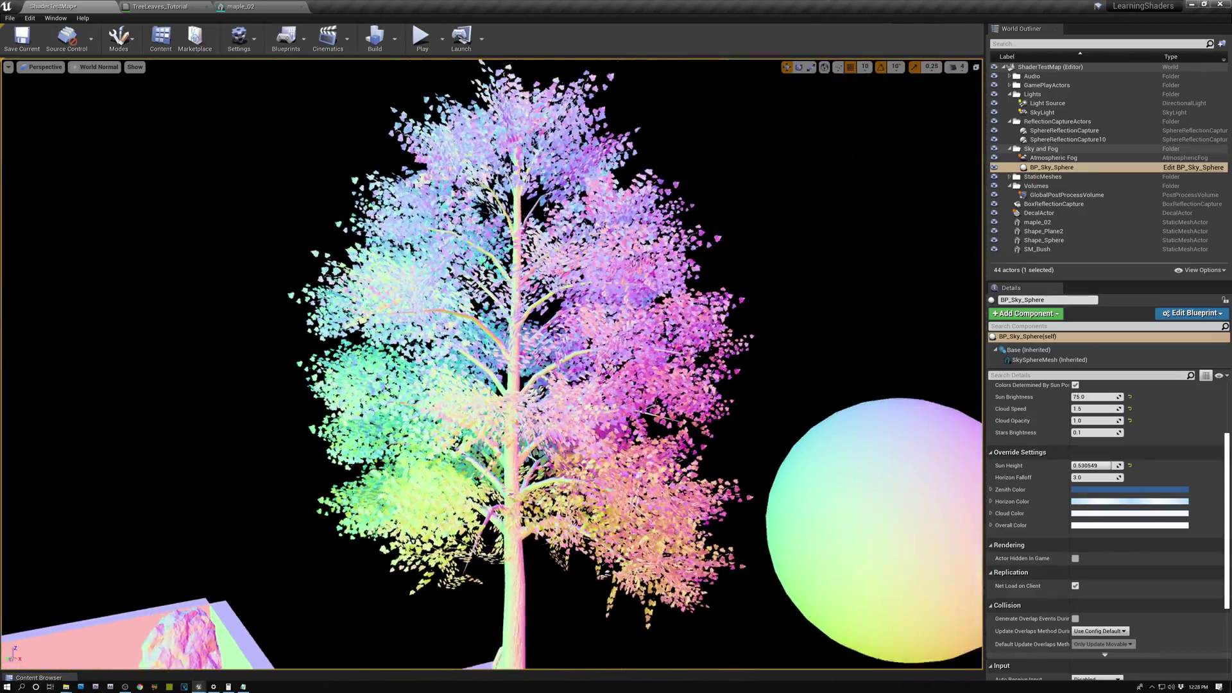
key("s")
mouse_move(560, 289)
right_mouse_down()
mouse_move(571, 288)
mouse_move(546, 282)
mouse_move(560, 270)
right_mouse_up()
key("w")
scroll(559, 288, "up", 2)
scroll(560, 289, "down", 4)
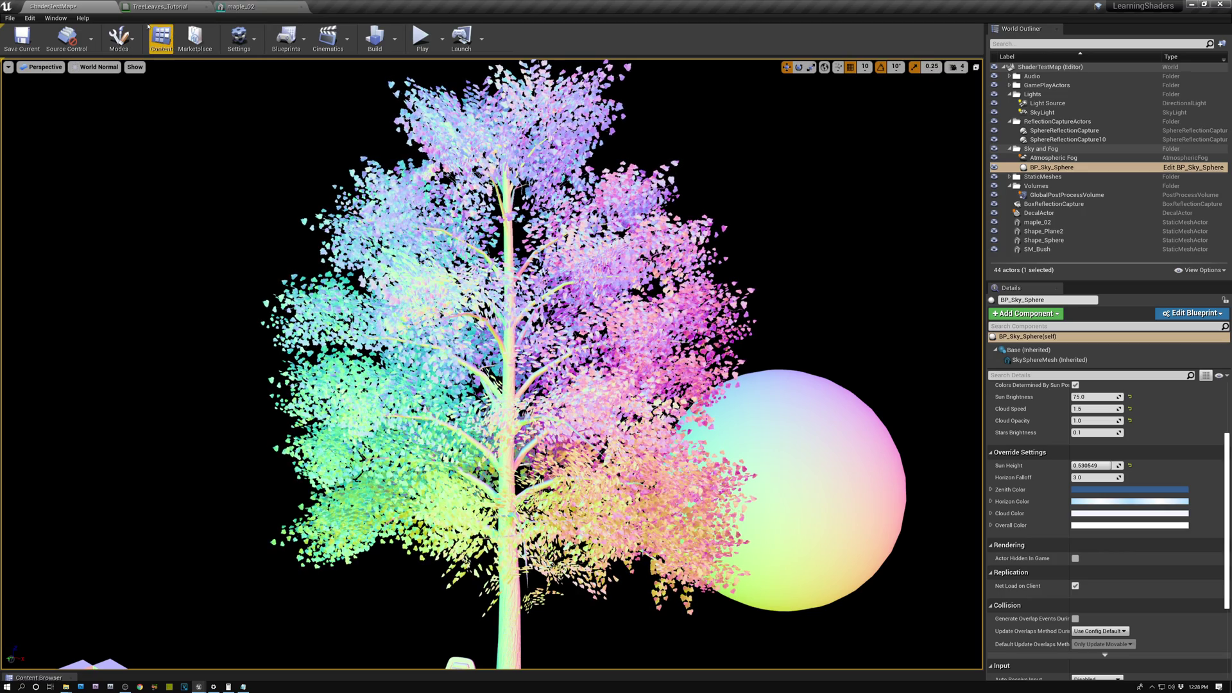
Step: Add a CameraVectorWS node in the empty area below the Object Position chain of the TreeLeaves_Tutorial graph
left_click(161, 7)
right_click_drag(398, 494, 445, 385)
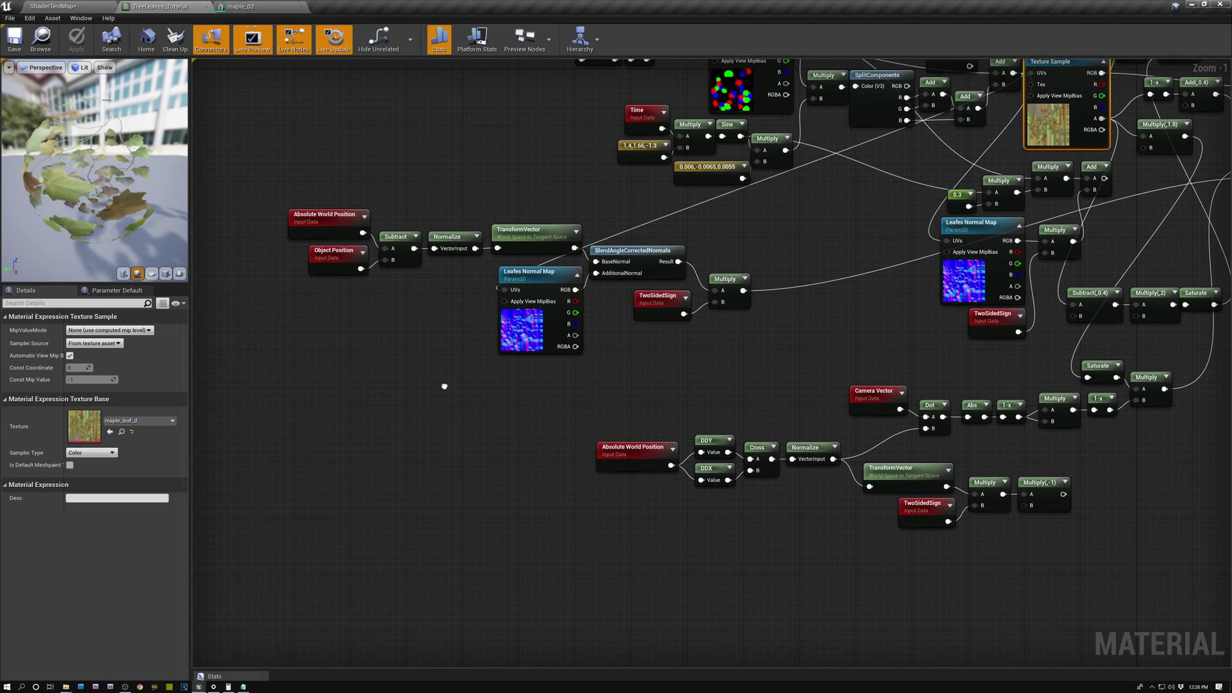
right_click(407, 412)
type("camer")
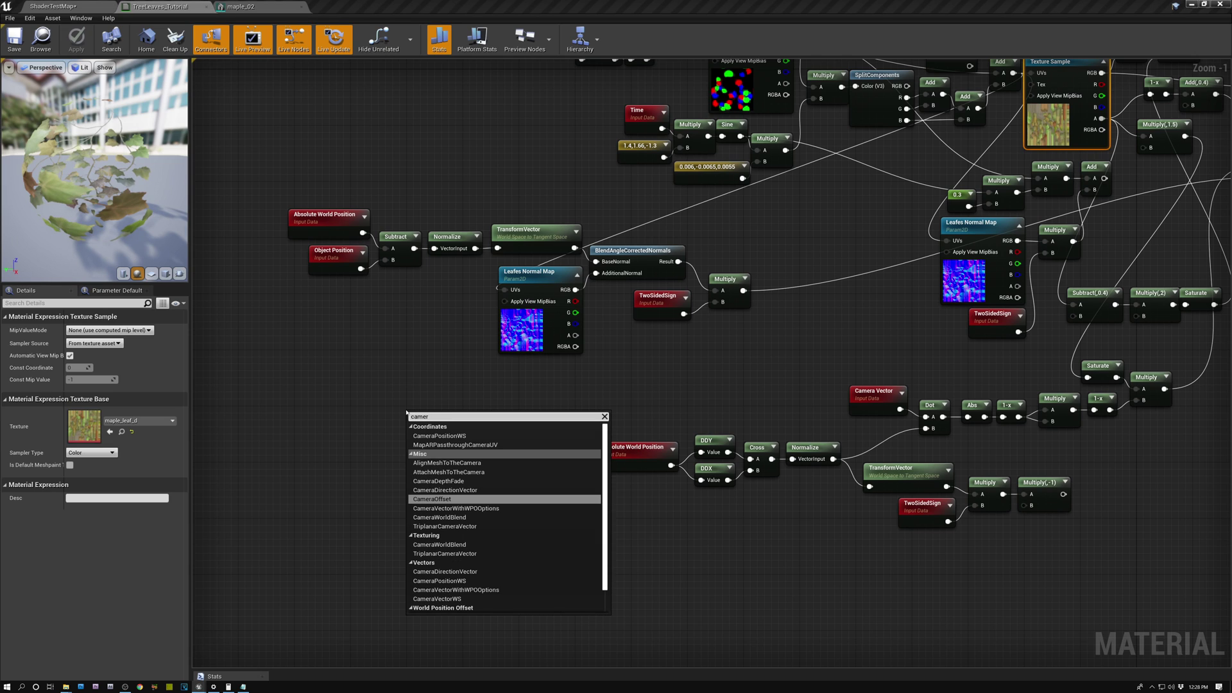
left_click(437, 598)
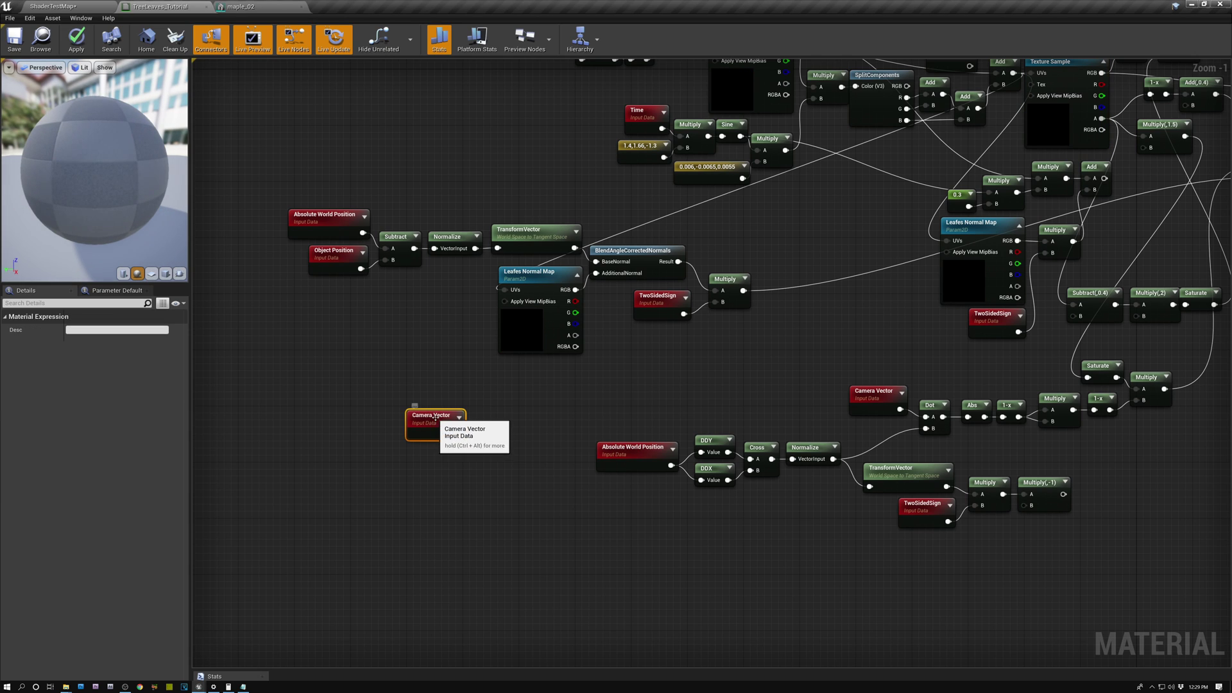
left_click_drag(429, 418, 383, 397)
Step: Feed the new Camera Vector into a duplicate World Space to Tangent Space TransformVector and multiply it by a duplicate TwoSidedSign
left_click(536, 229)
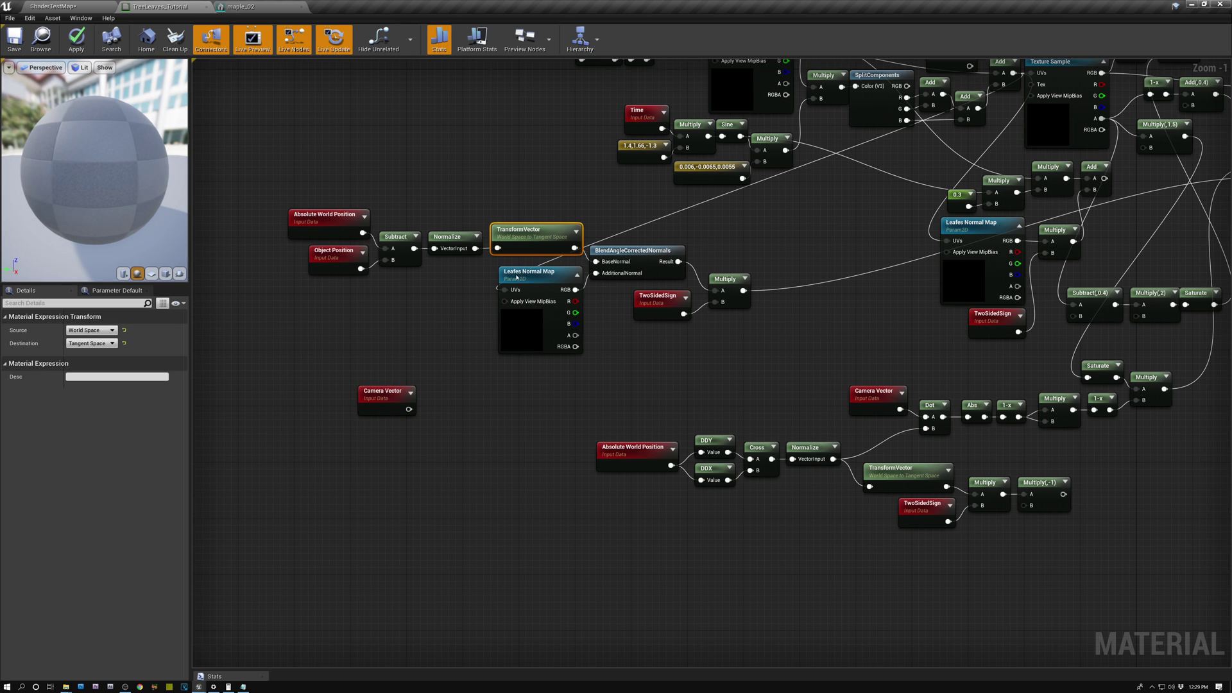
key("ctrl+w")
left_click_drag(536, 270, 447, 390)
left_click_drag(708, 311, 533, 424)
key("ctrl+w")
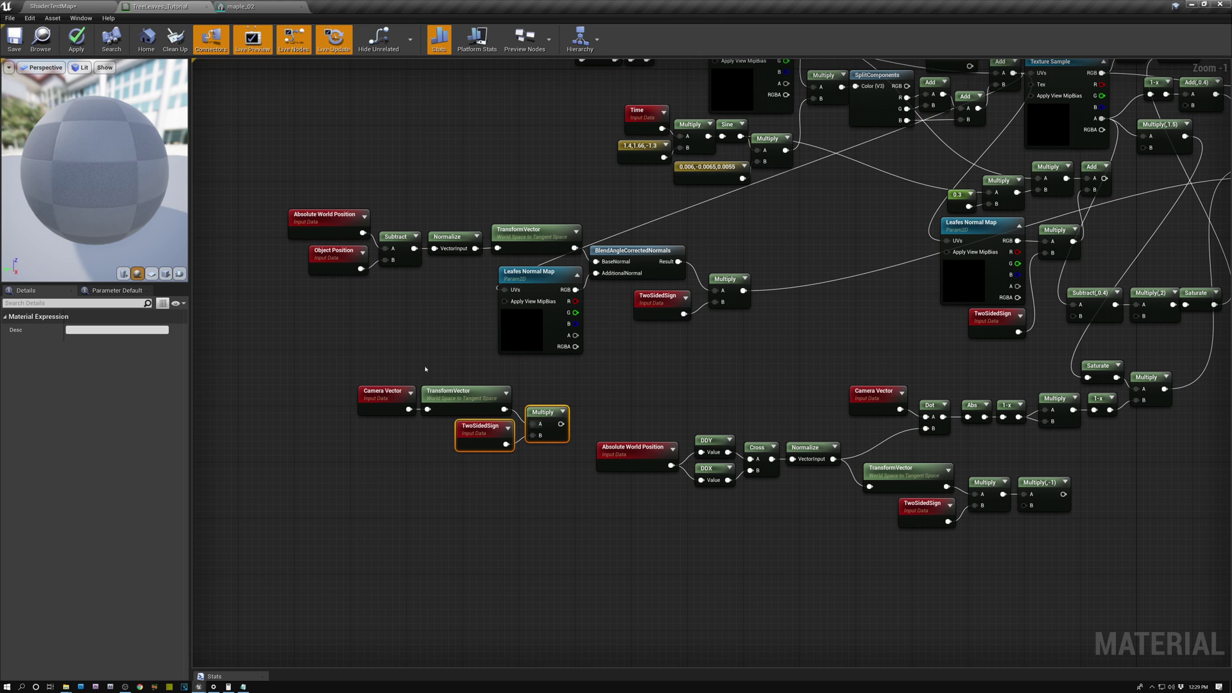
Step: Connect the Multiply at the end of the new Camera Vector chain to the material's Normal input
left_click(383, 398)
left_click(457, 395)
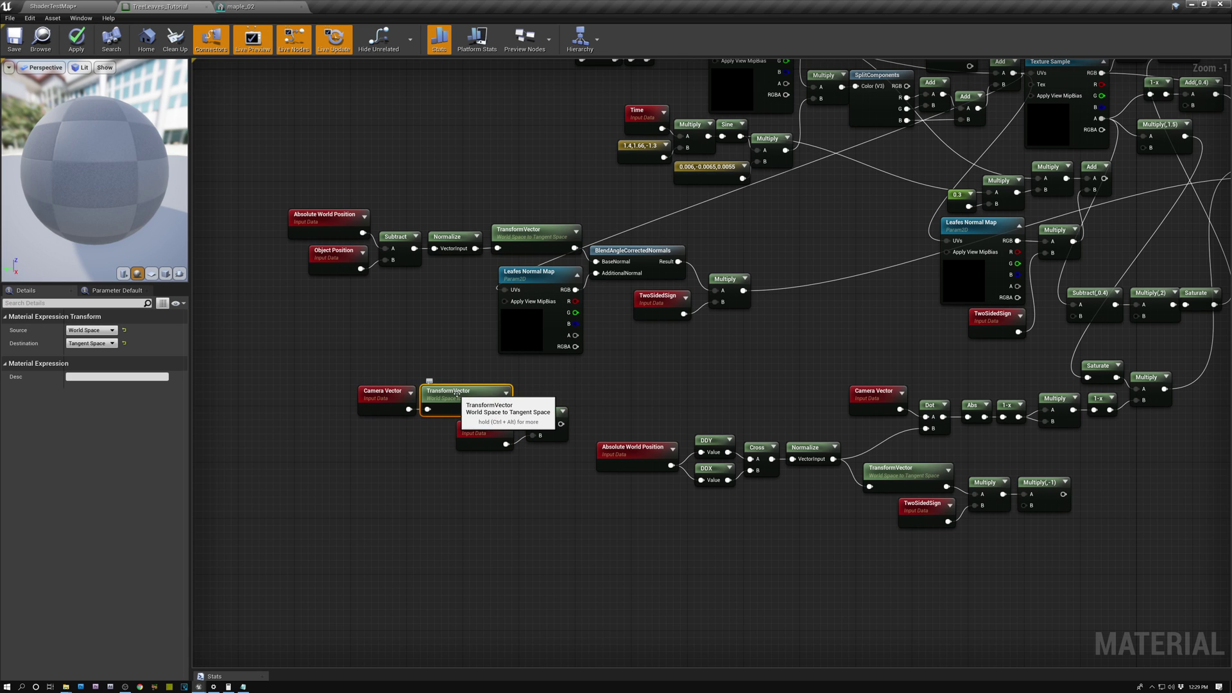
left_click(470, 428)
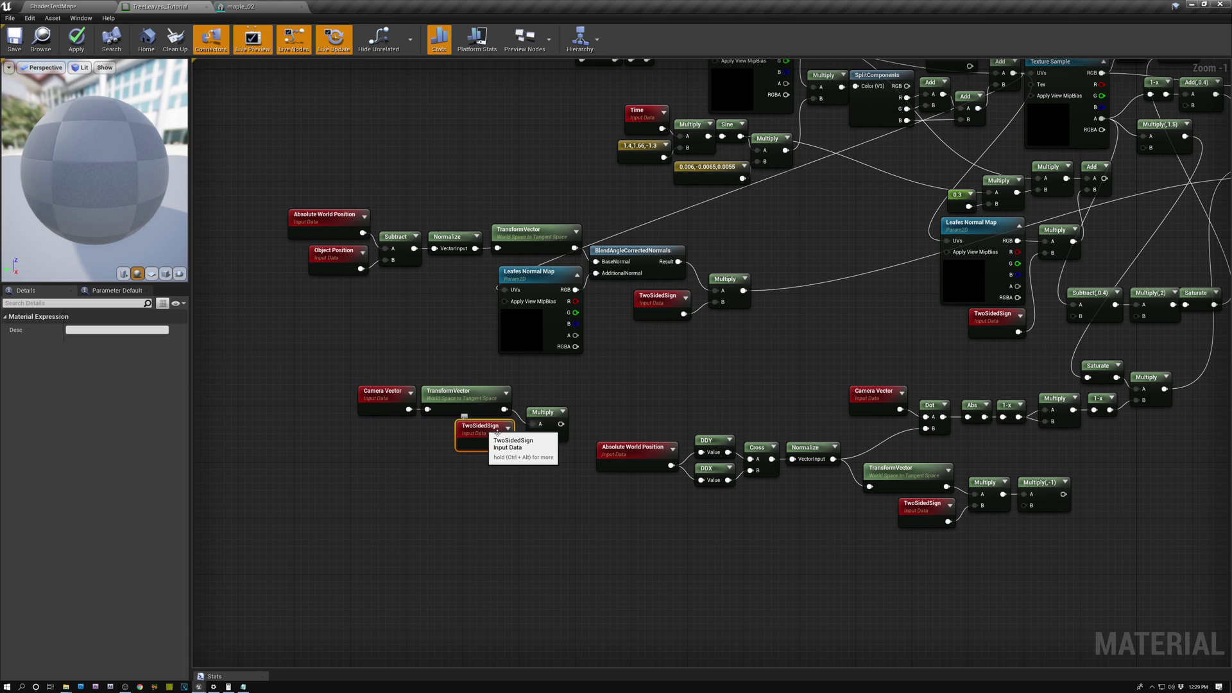
left_click(542, 412)
right_click_drag(610, 366, 421, 409)
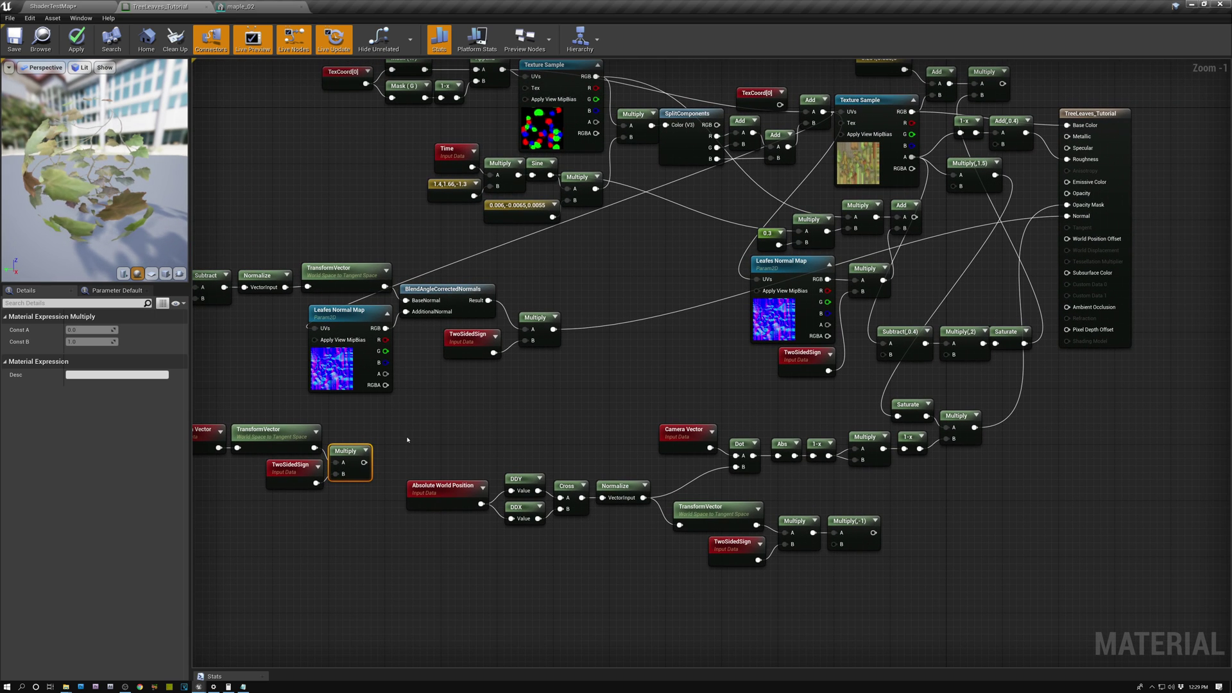
left_click_drag(364, 462, 1068, 217)
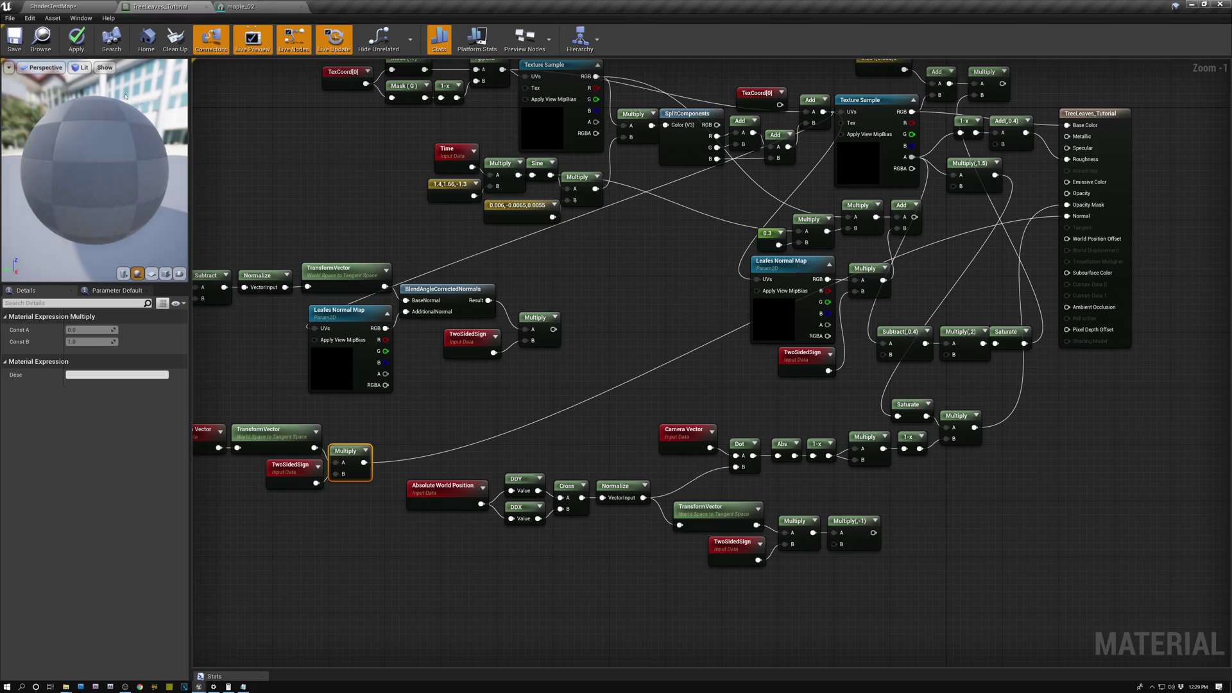
Step: Check the maple's camera-vector normals beside the sphere in the ShaderTestMap level's world normal view
left_click(53, 7)
right_click_drag(488, 334, 791, 317)
mouse_move(565, 365)
right_mouse_down()
mouse_move(571, 395)
mouse_move(545, 393)
mouse_move(564, 375)
right_mouse_up()
mouse_move(608, 332)
right_mouse_down()
mouse_move(559, 337)
mouse_move(594, 401)
right_mouse_up()
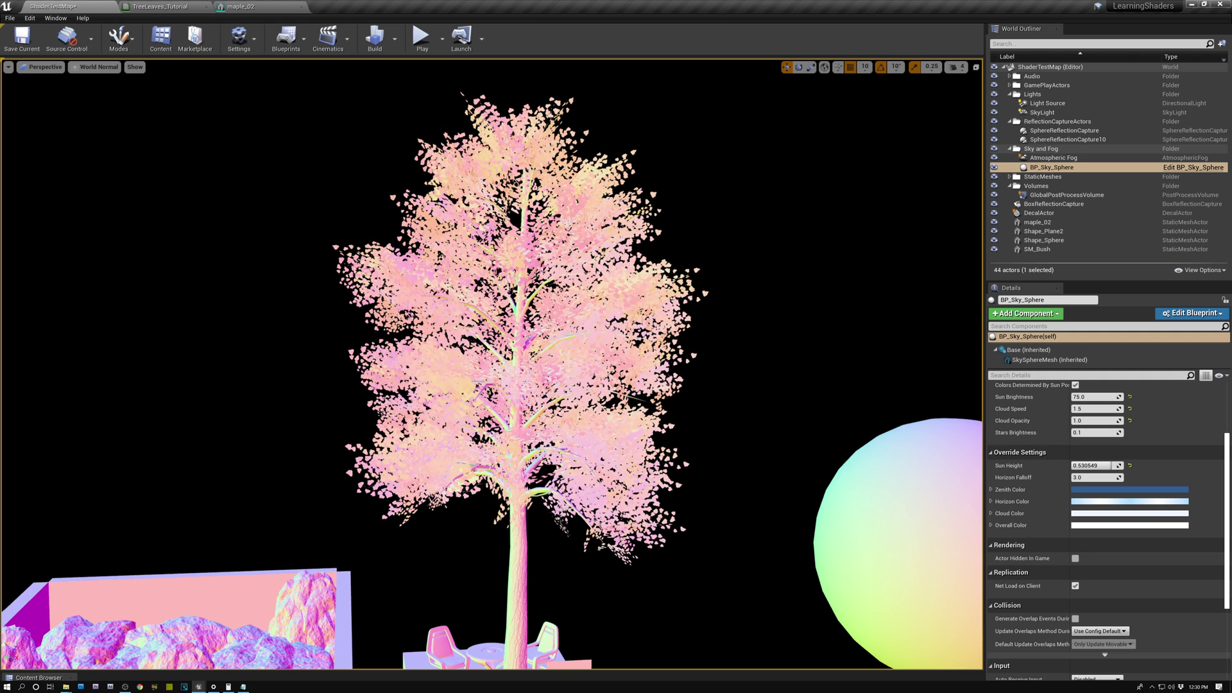
Step: Review the DDX/DDY face-normal, Object Position and Camera Vector chains in the TreeLeaves_Tutorial graph
left_click(160, 8)
right_click_drag(529, 362, 576, 351)
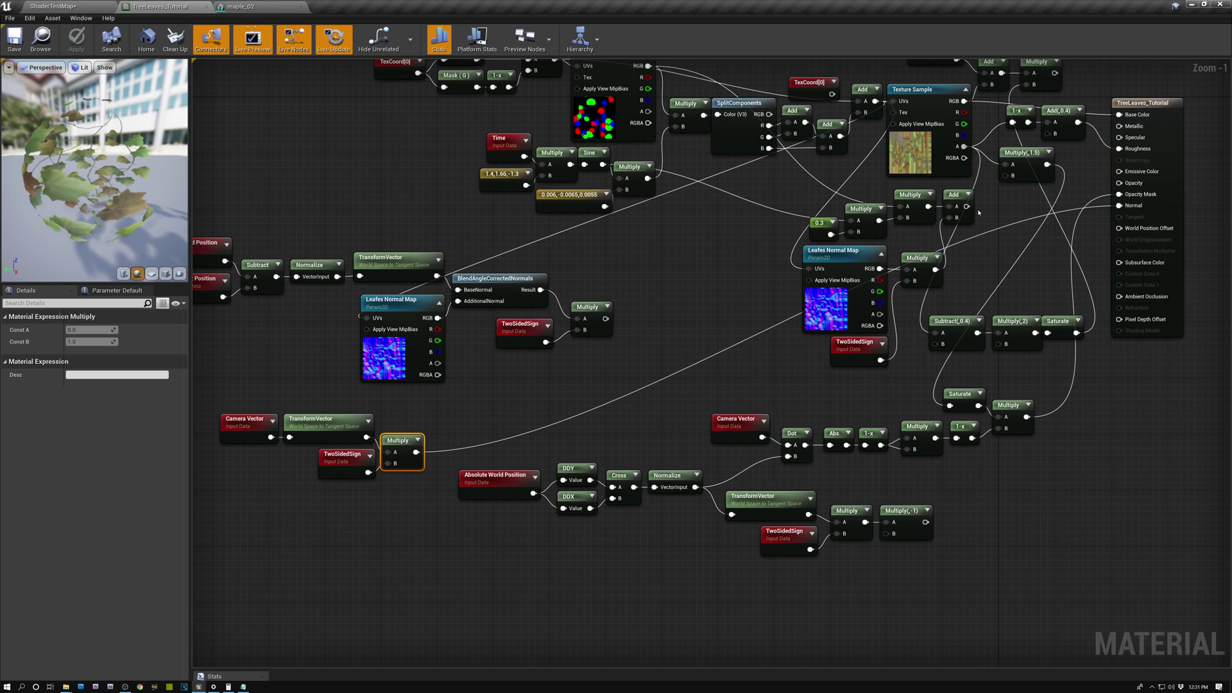
left_click_drag(932, 605, 515, 486)
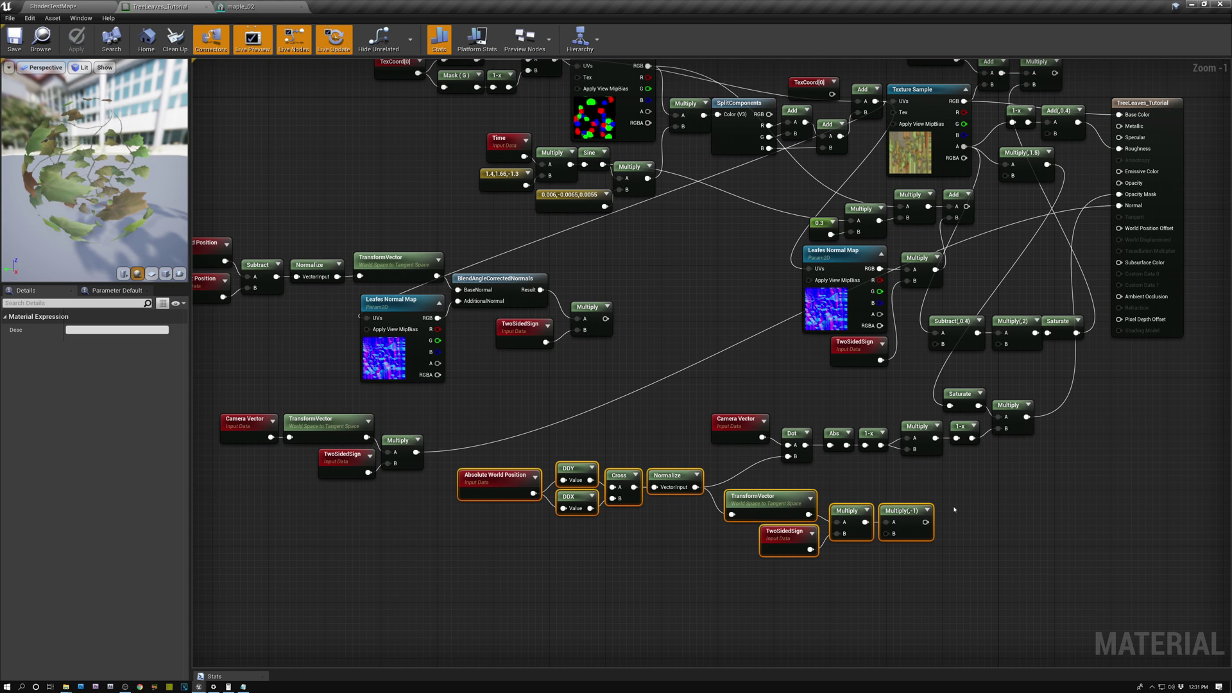
right_click_drag(506, 387, 637, 438)
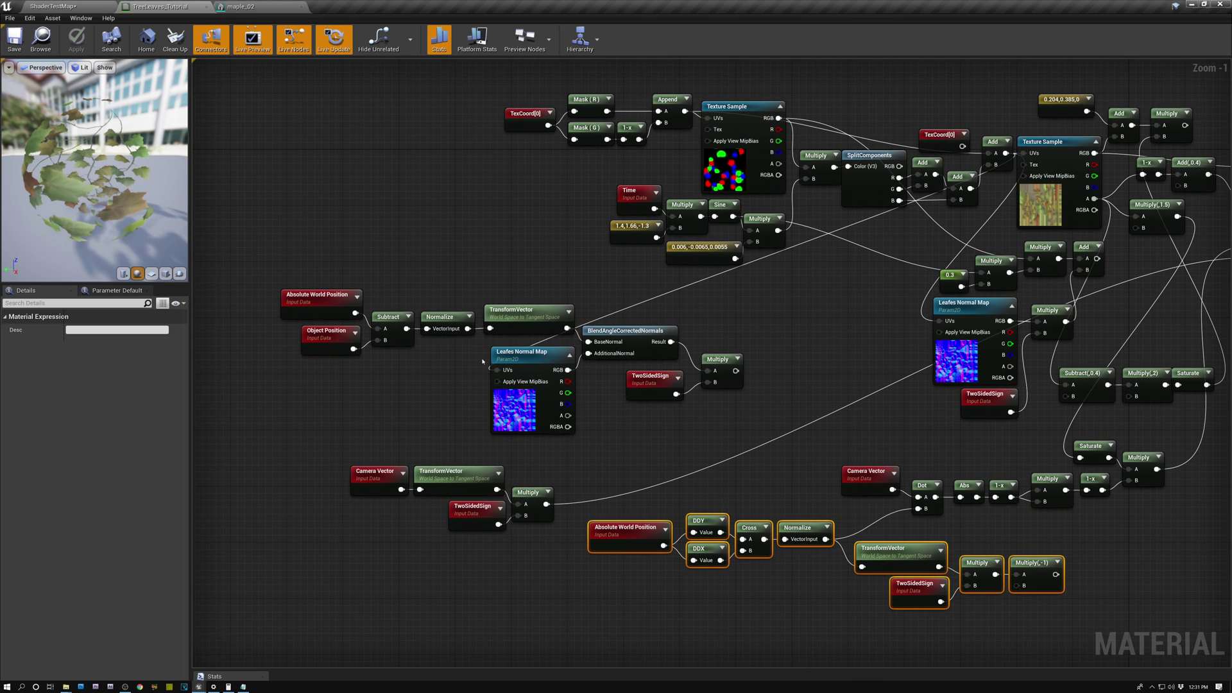
left_click_drag(302, 269, 622, 383)
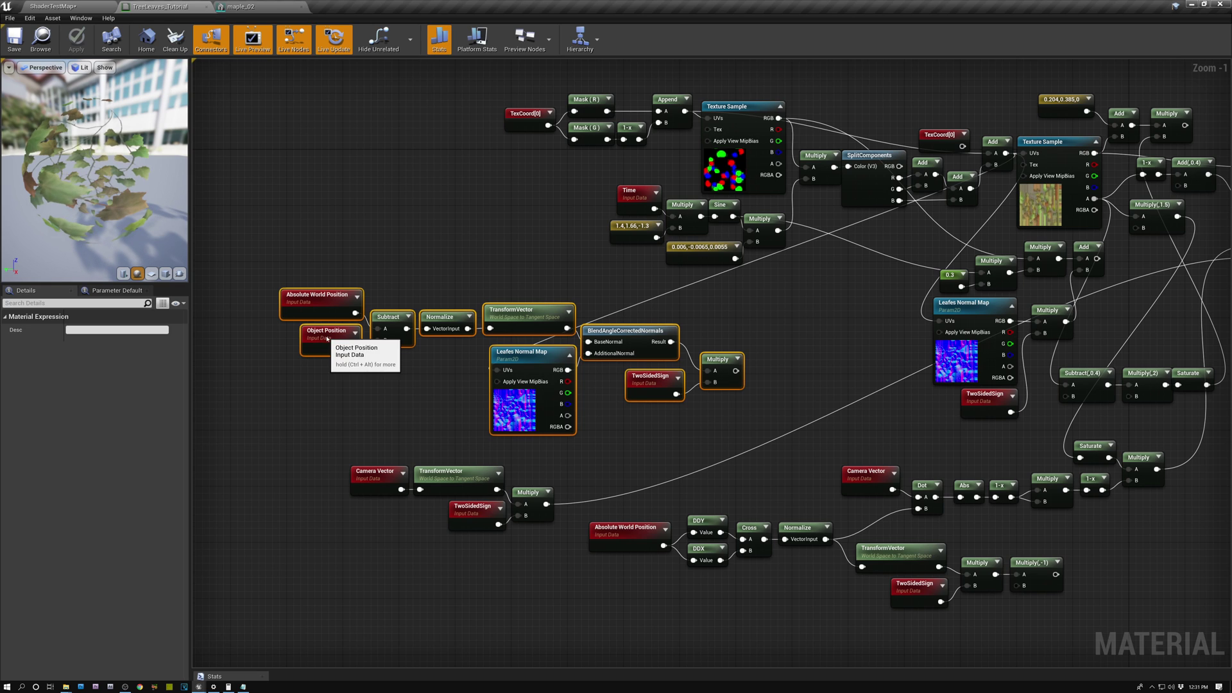
left_click(320, 298)
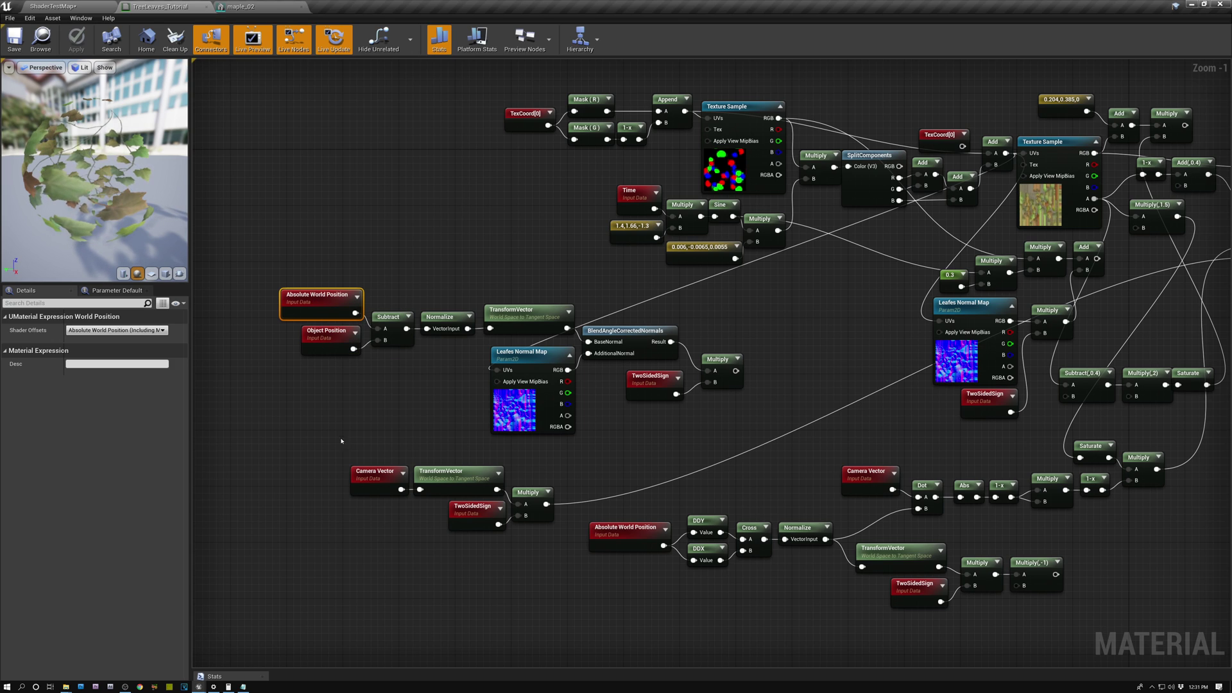
left_click_drag(312, 469, 538, 541)
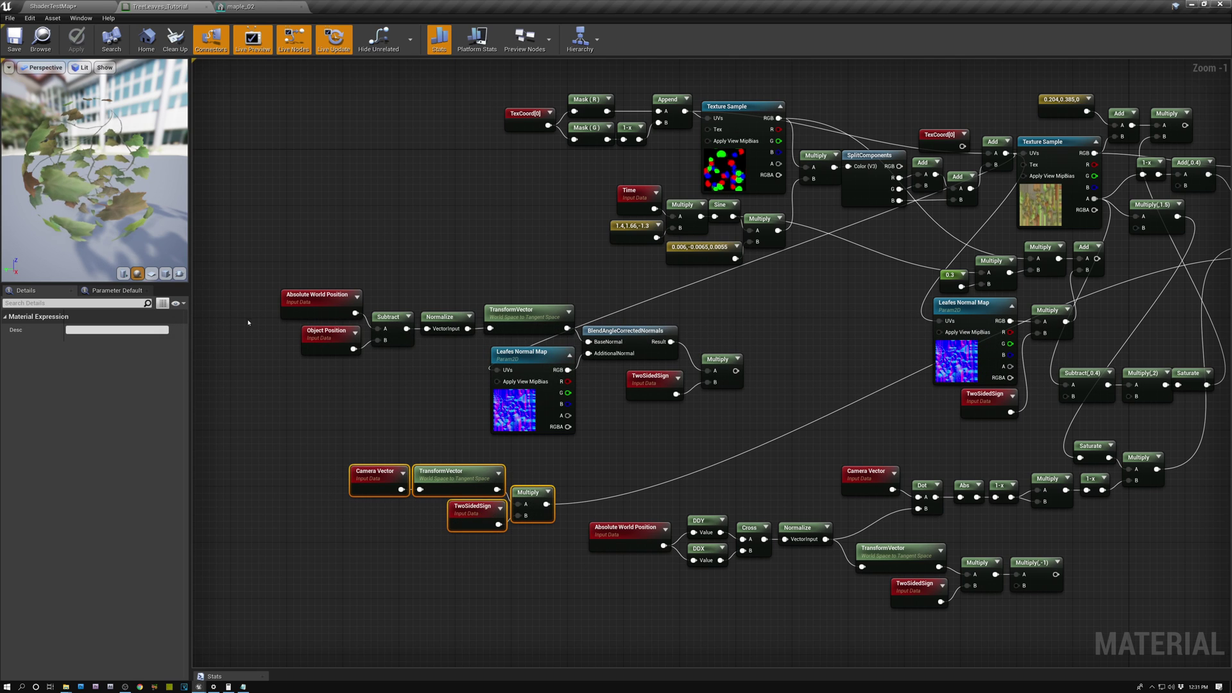
left_click_drag(254, 300, 716, 414)
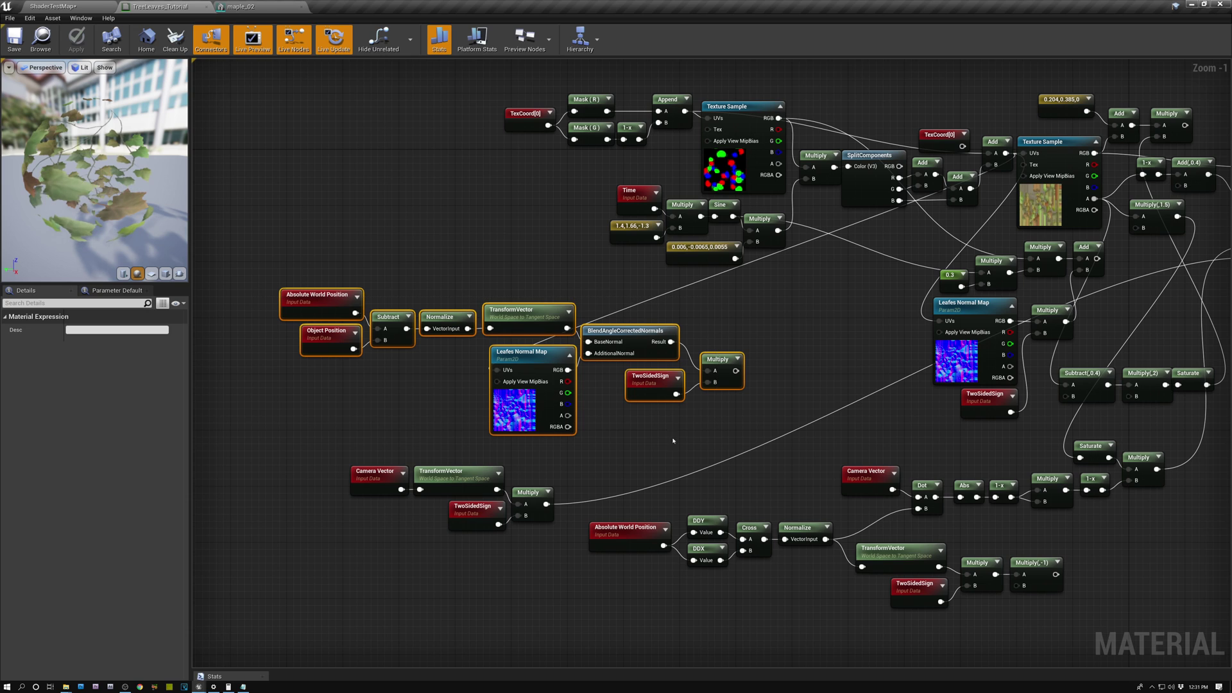
Step: Duplicate the Camera Vector node and place the copy above the Normalize node of the Object Position chain
left_click(382, 476)
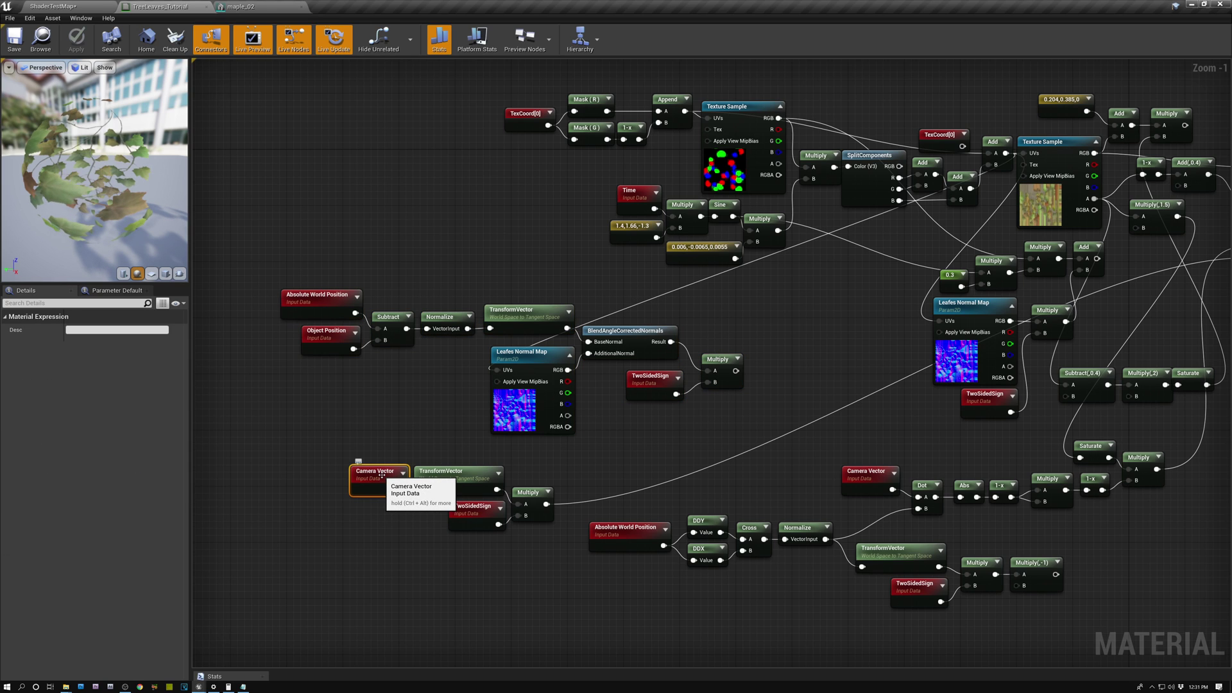
key("ctrl+w")
left_click_drag(414, 480, 439, 264)
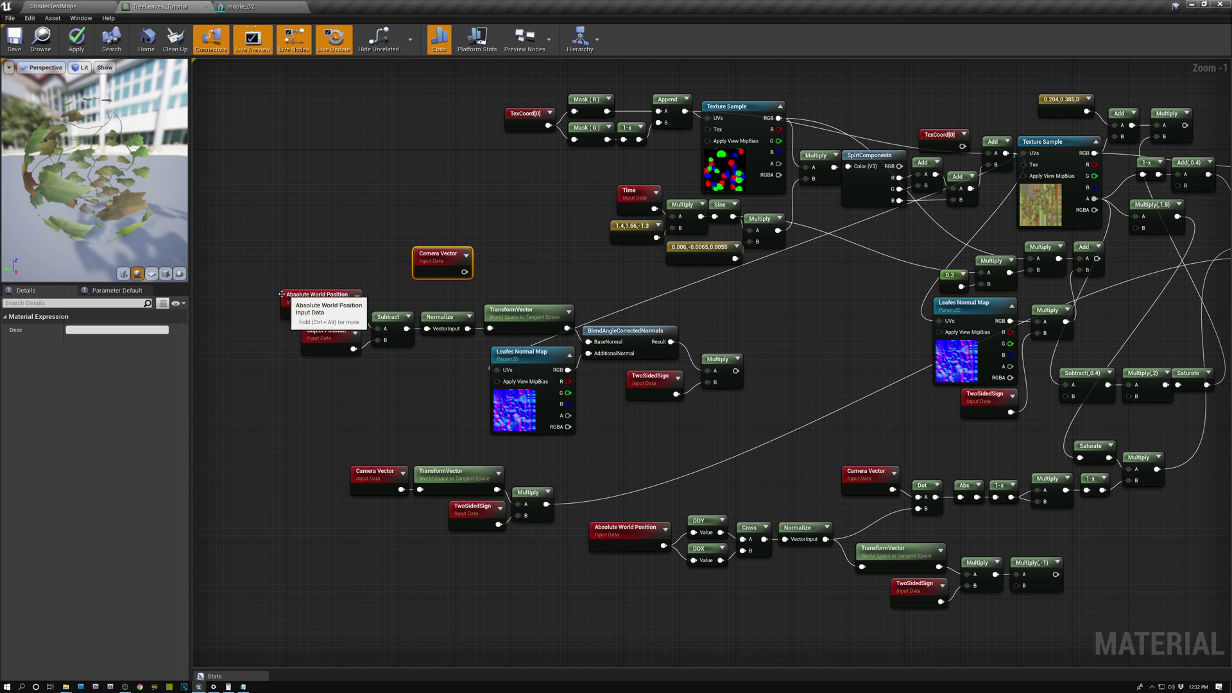
left_click_drag(267, 299, 452, 352)
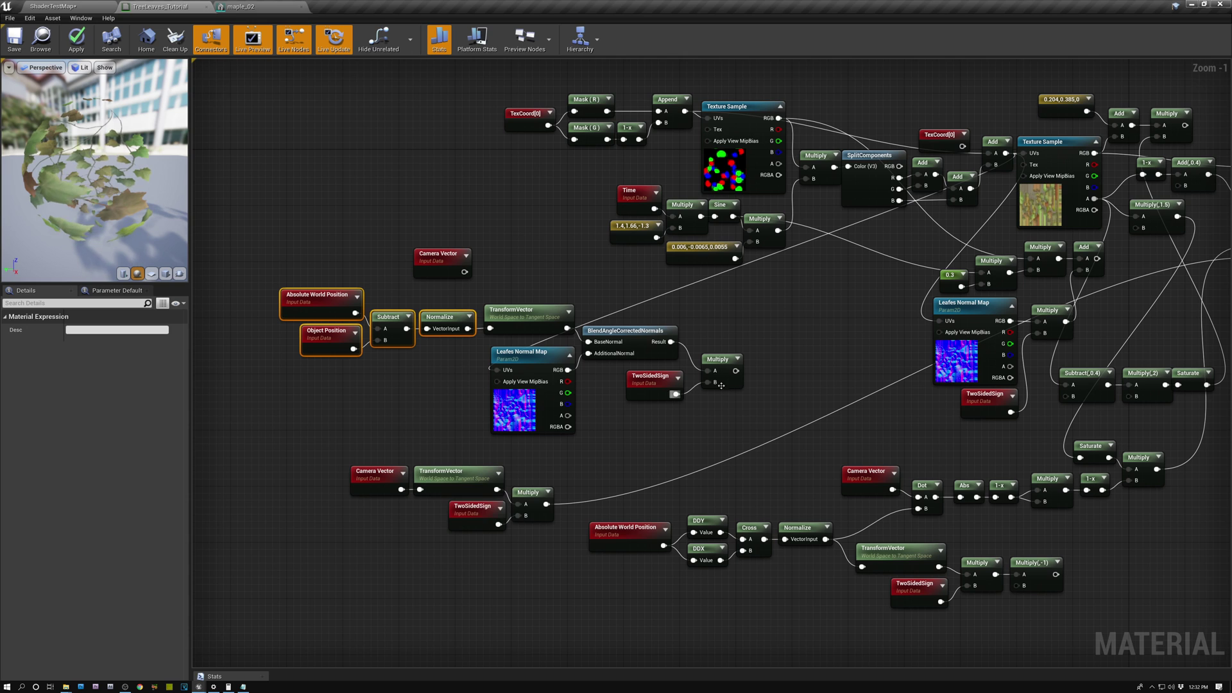
right_click_drag(819, 320, 757, 371)
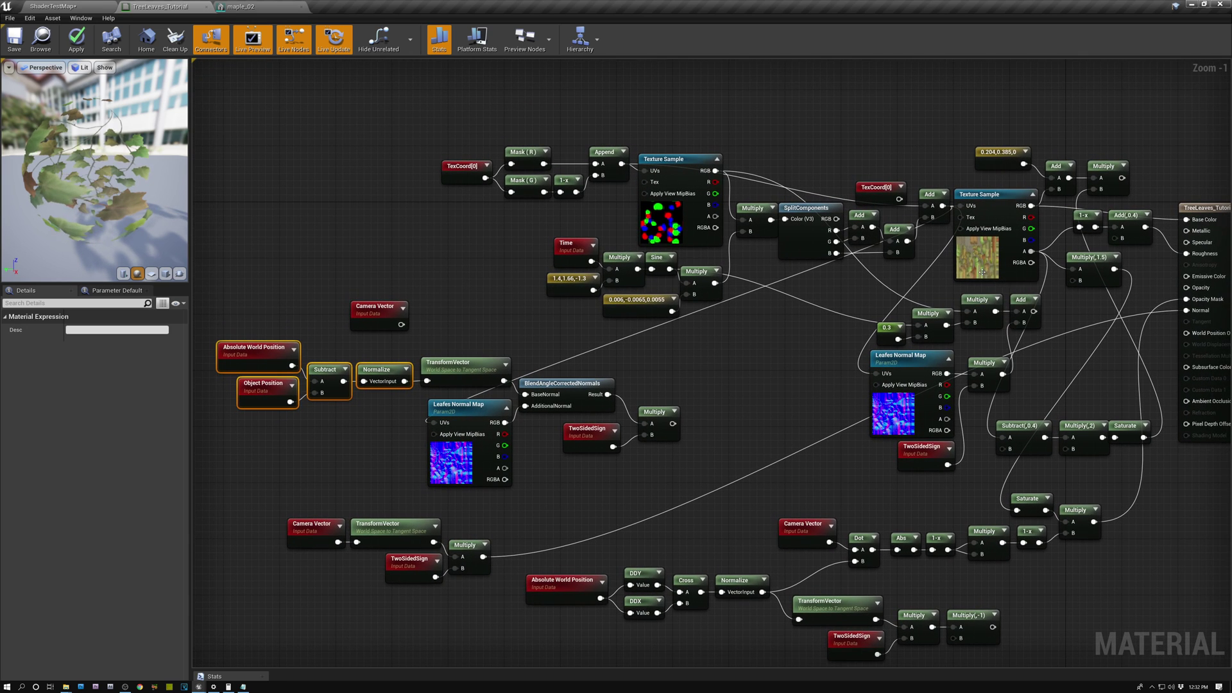
Step: Add a LinearInterpolate node beside the copied Camera Vector, above the Object Position chain's TransformVector
left_click(993, 194)
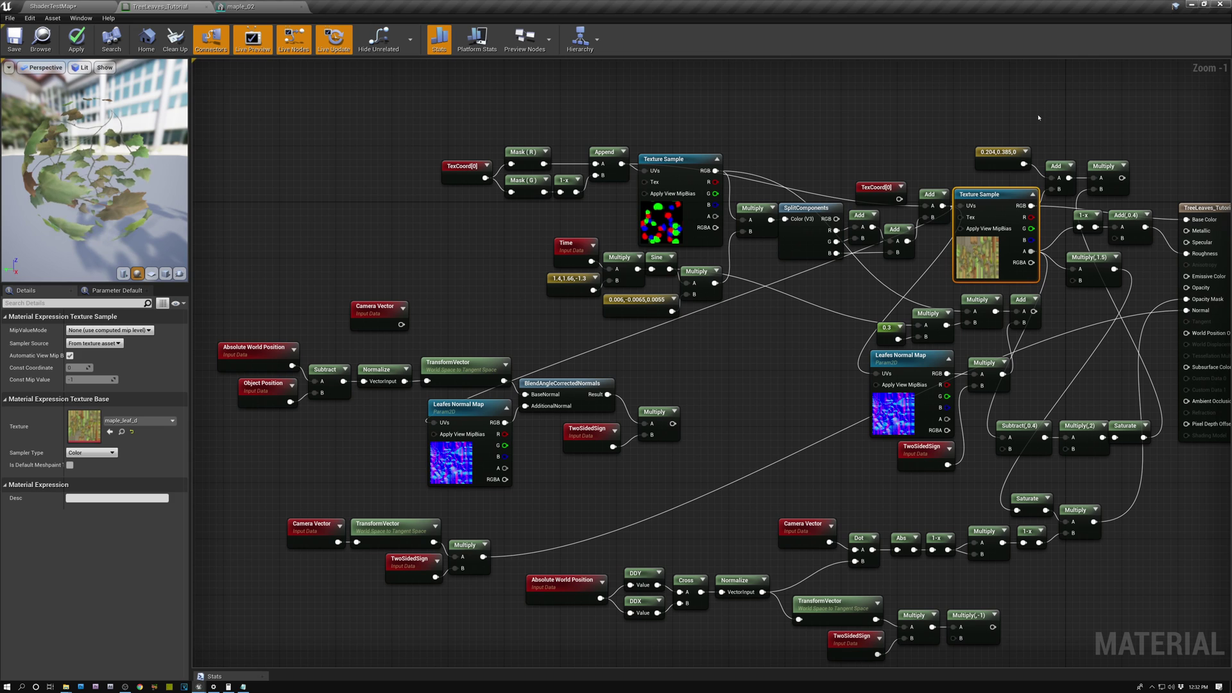
left_click_drag(1036, 405, 1133, 476)
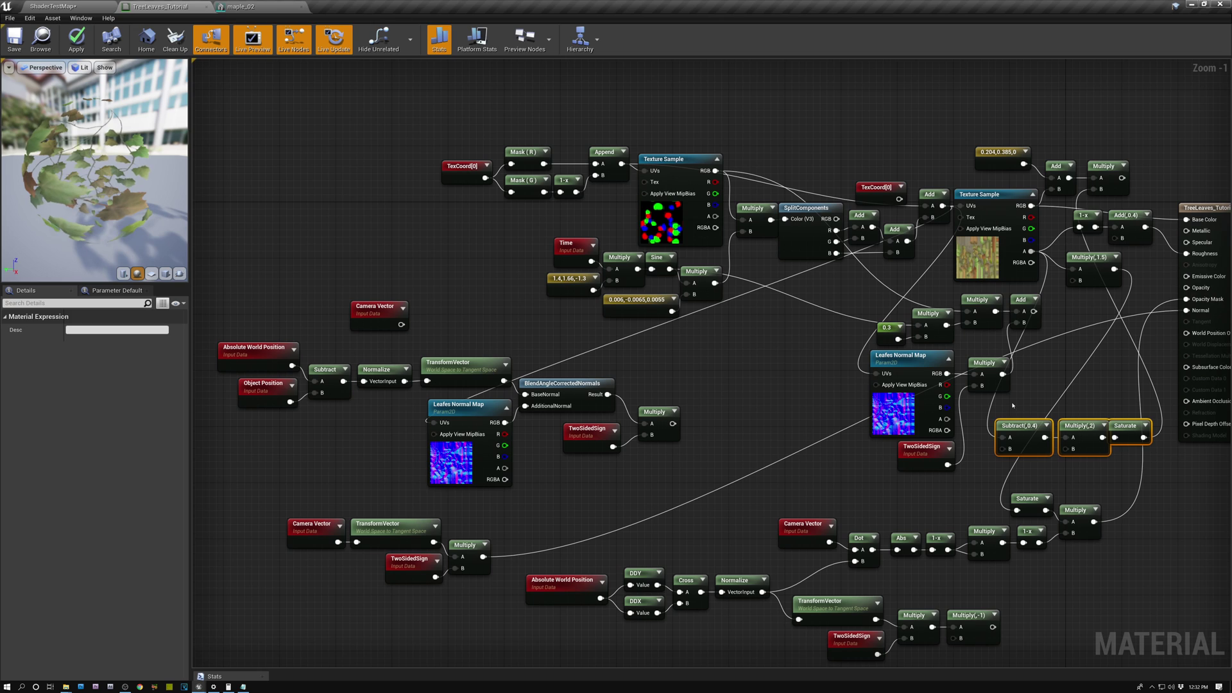
right_click(457, 301)
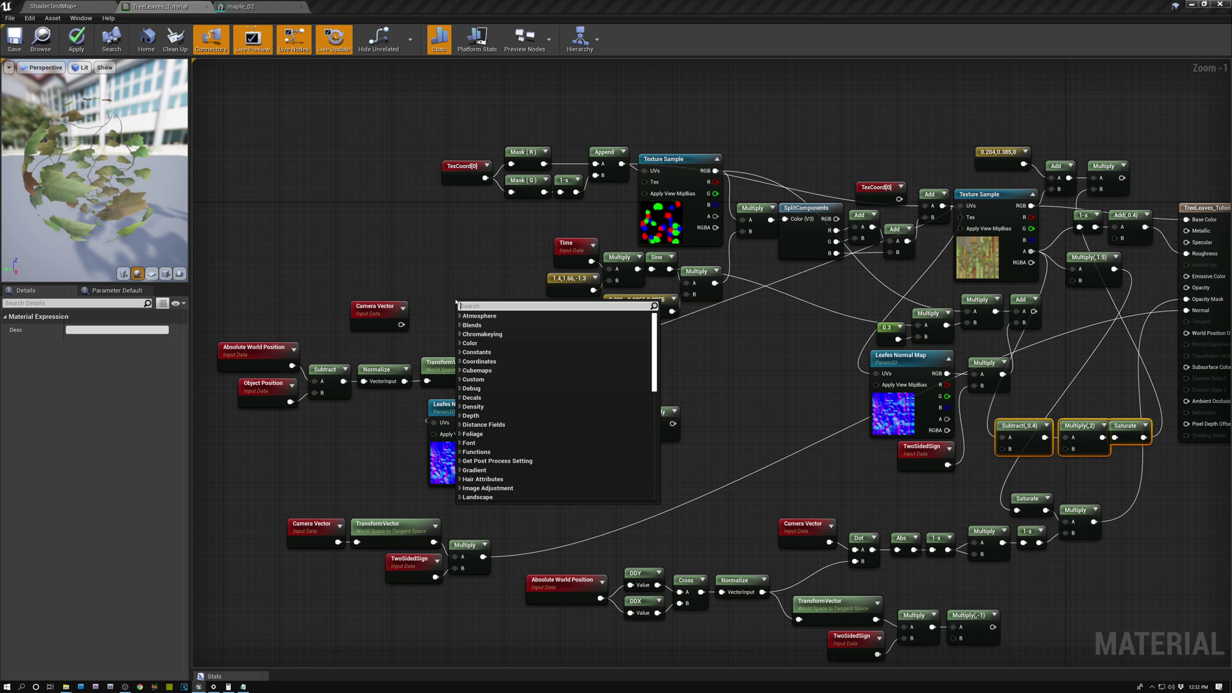
type("l")
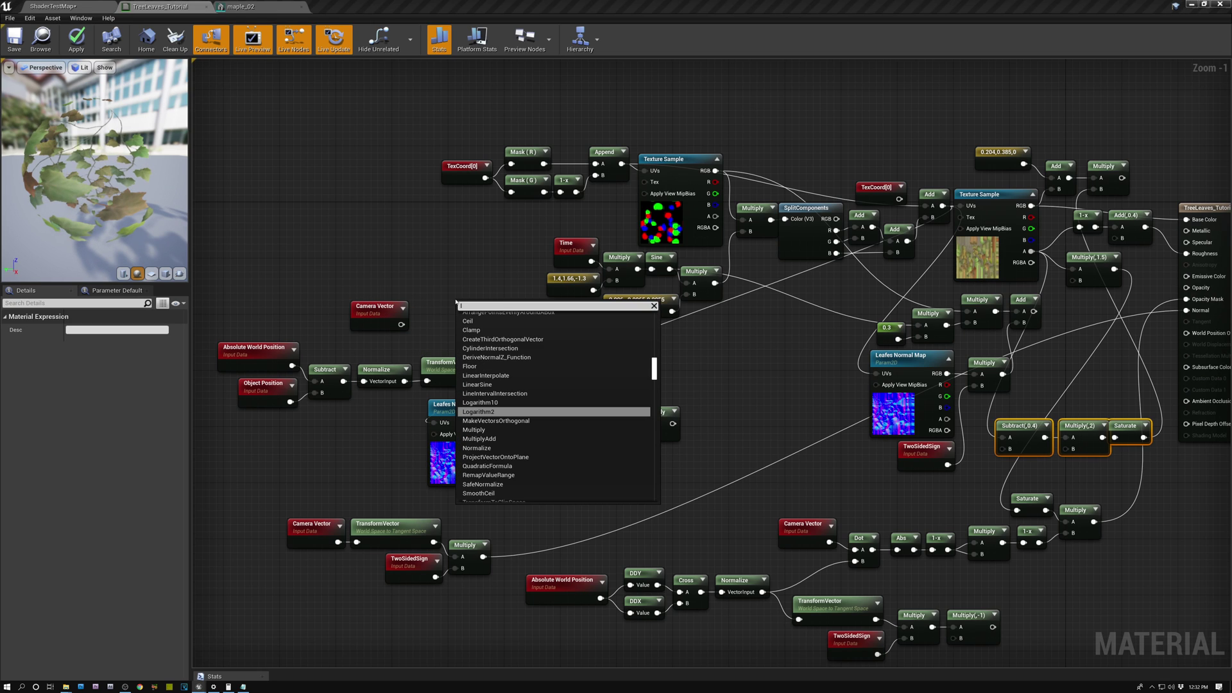
type("erp")
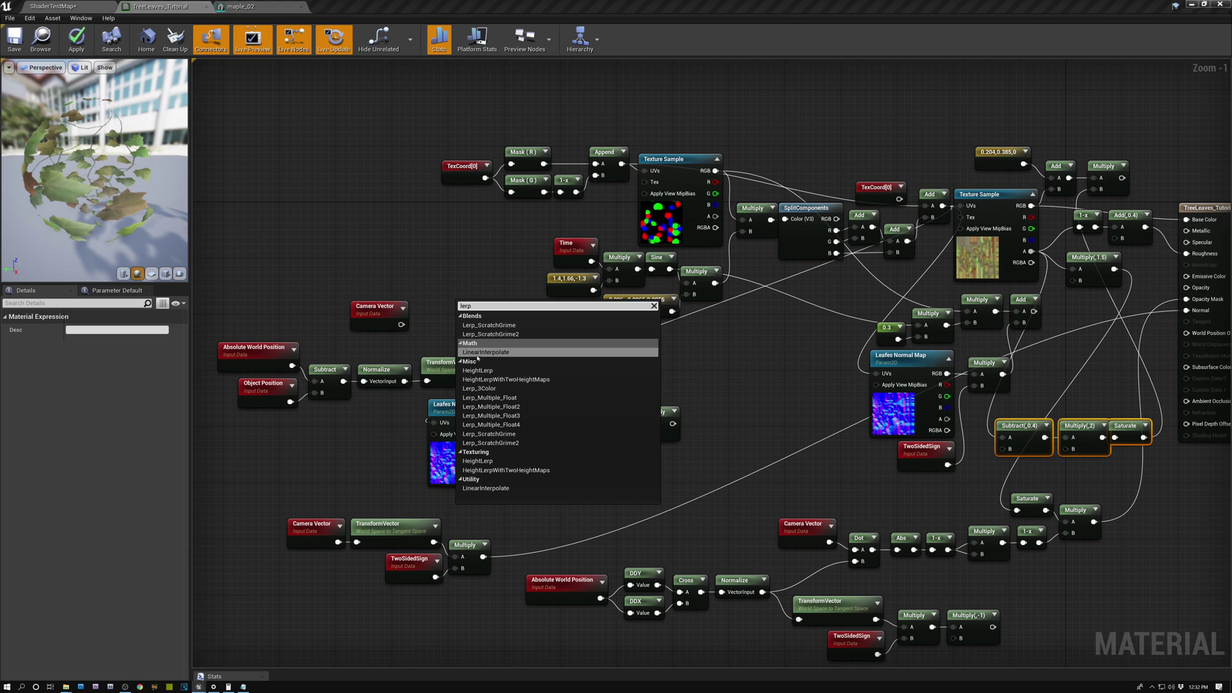
key("Return")
Step: Wire the copied Camera Vector into the Lerp's A, the Normalize into B, and the Subtract(,0.4) chain's Saturate into Alpha
left_click_drag(401, 324, 463, 316)
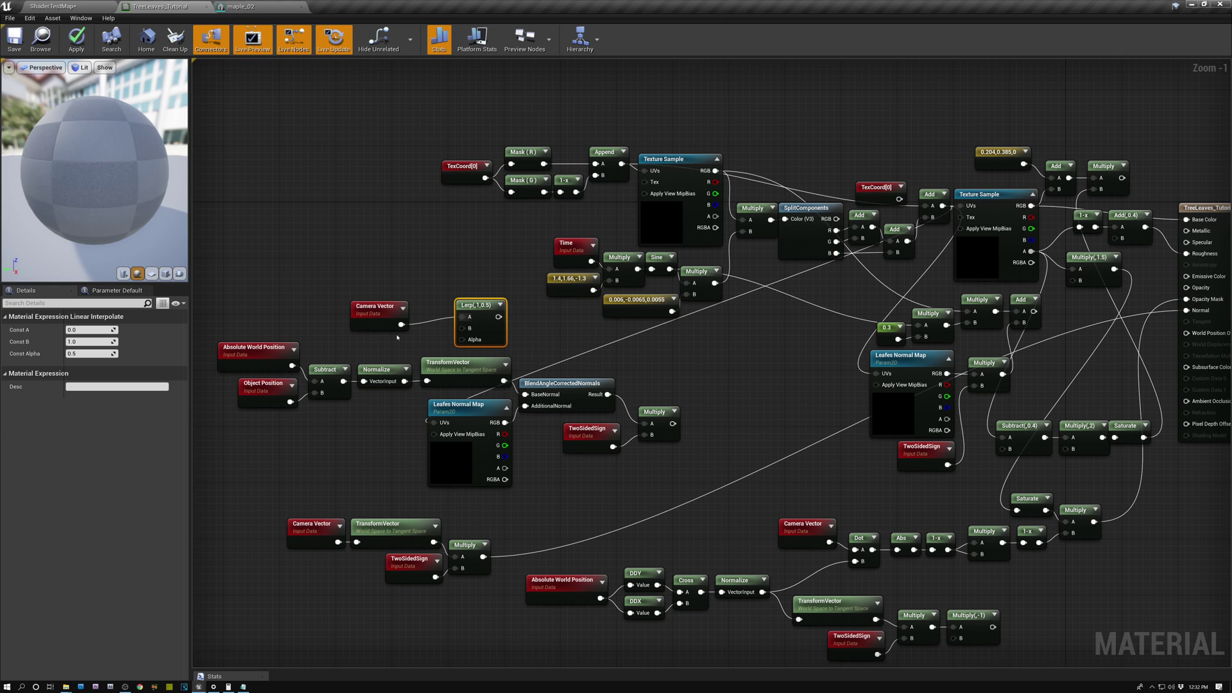
left_click_drag(405, 381, 462, 328)
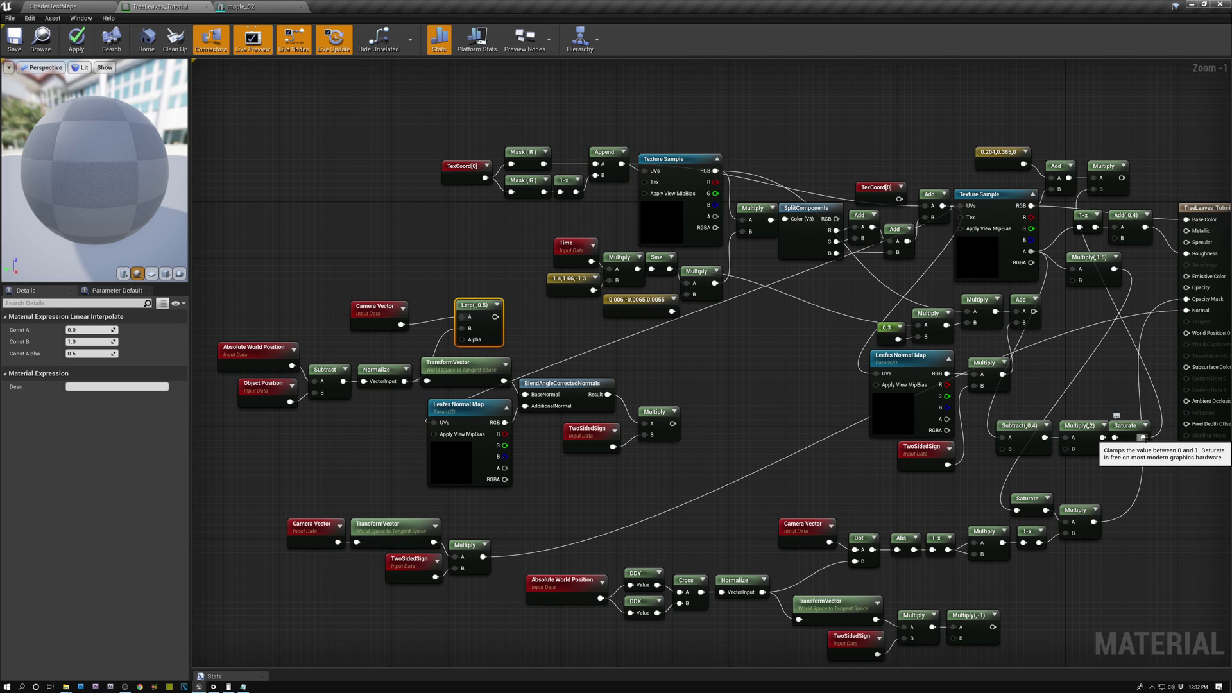
left_click_drag(876, 374, 462, 344)
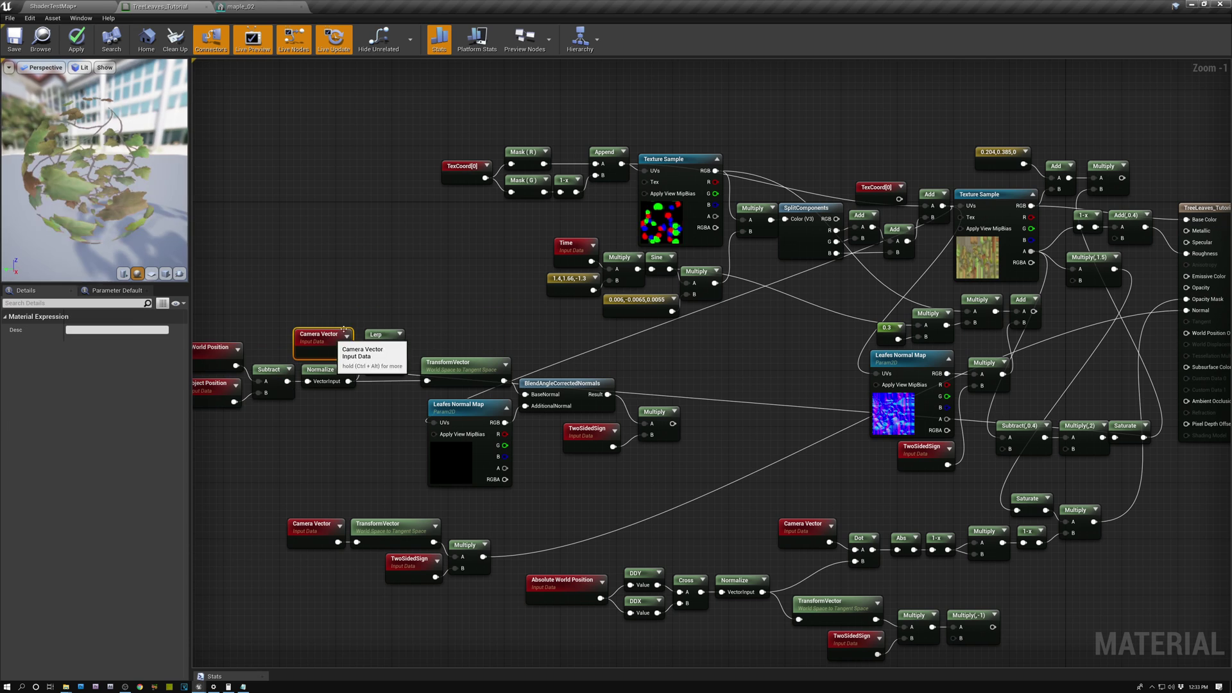
Step: Feed the Lerp's output into the Object Position chain's TransformVector and arrange the nodes in front of it
left_click(382, 337)
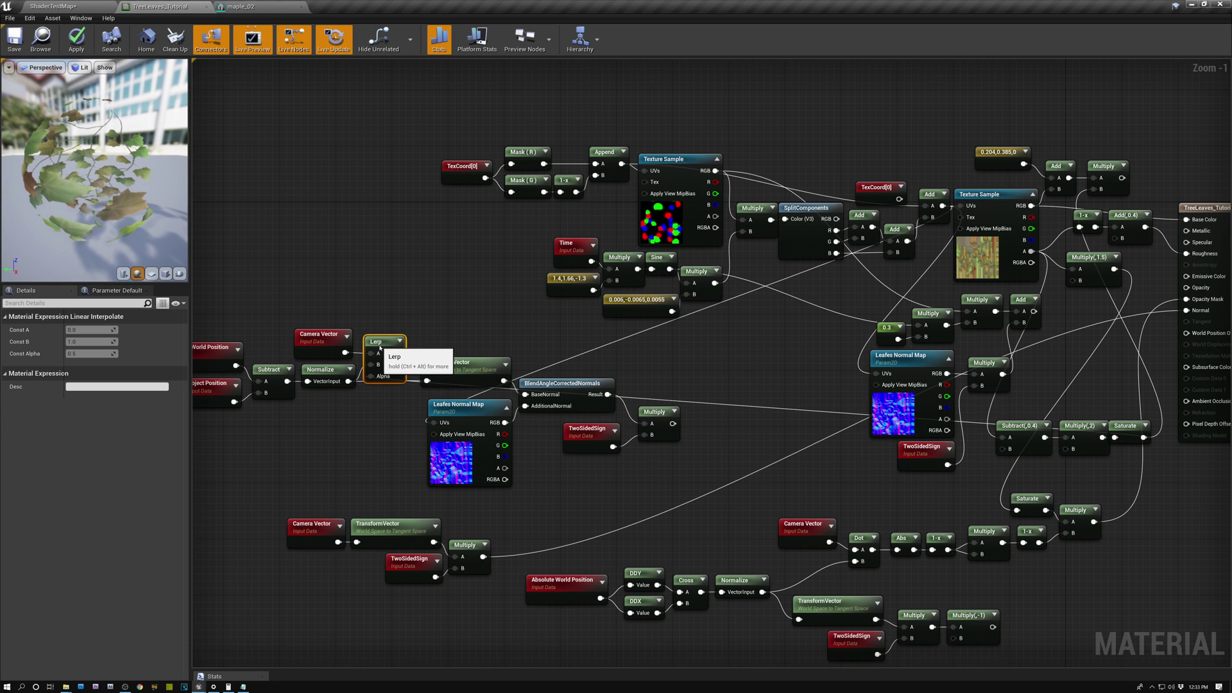
left_click_drag(398, 353, 427, 381)
right_click_drag(366, 256, 445, 225)
left_click_drag(452, 232, 318, 345)
left_click_drag(467, 314, 473, 342)
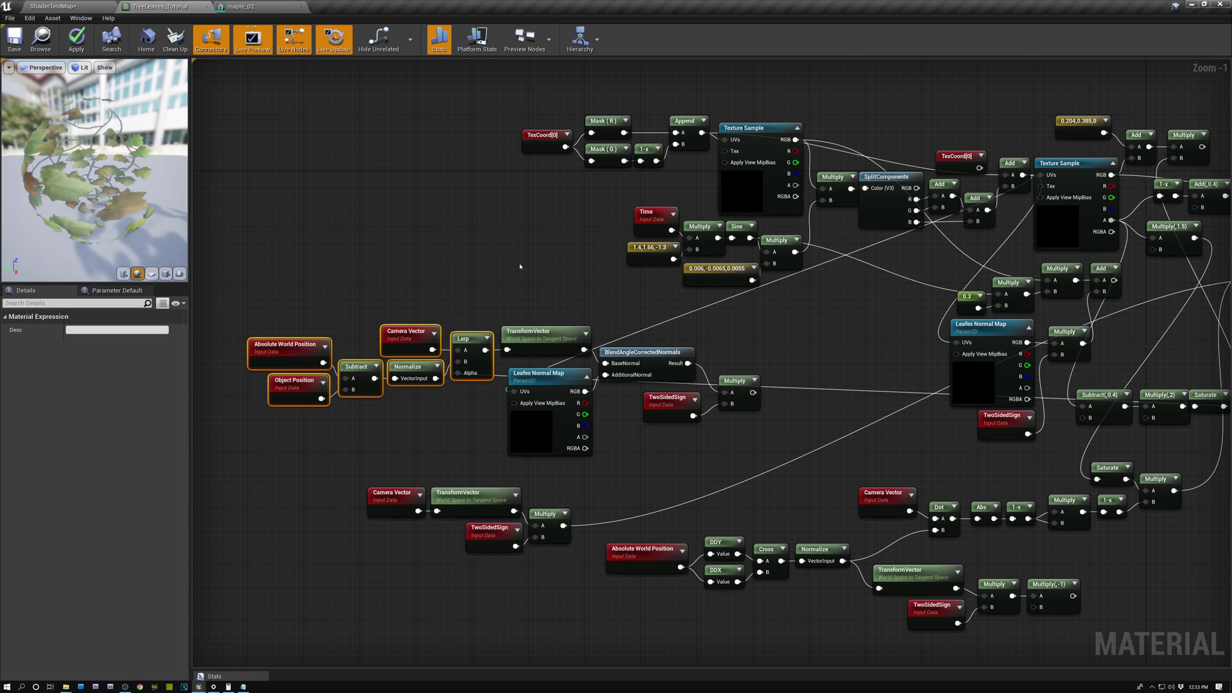
Step: Connect the Multiply after BlendAngleCorrectedNormals and TwoSidedSign to the material's Normal input
left_click(546, 376)
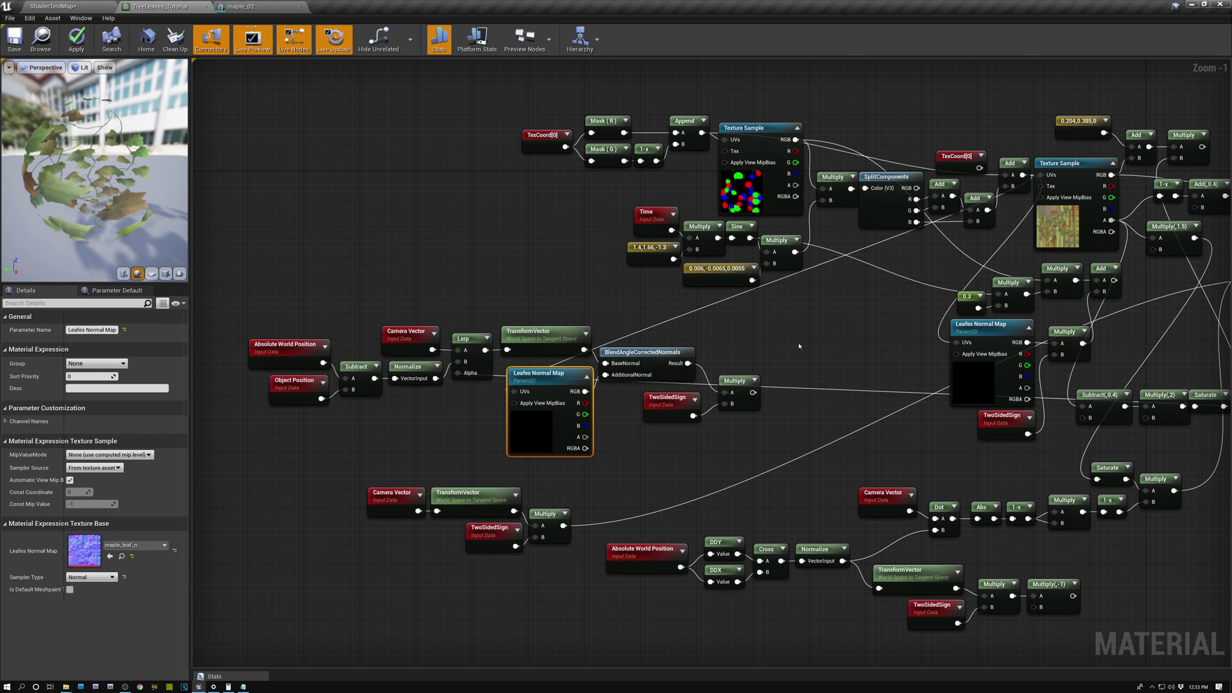
left_click_drag(680, 403, 678, 400)
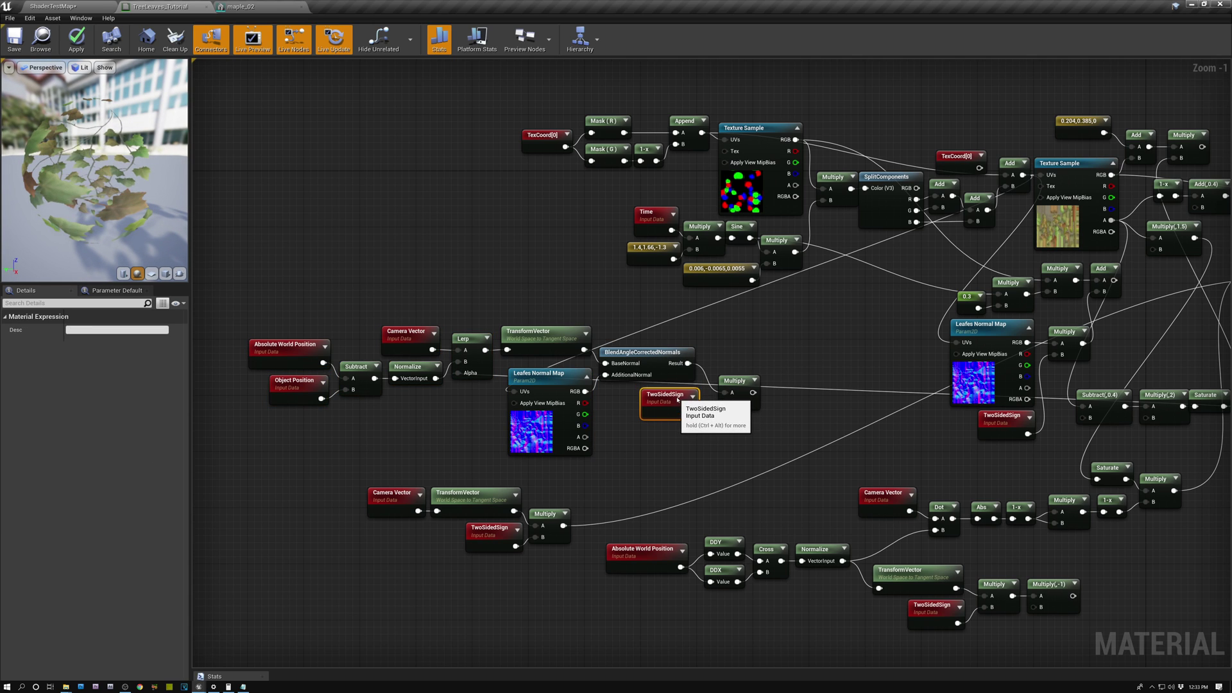
left_click(738, 383)
right_click_drag(846, 333, 692, 312)
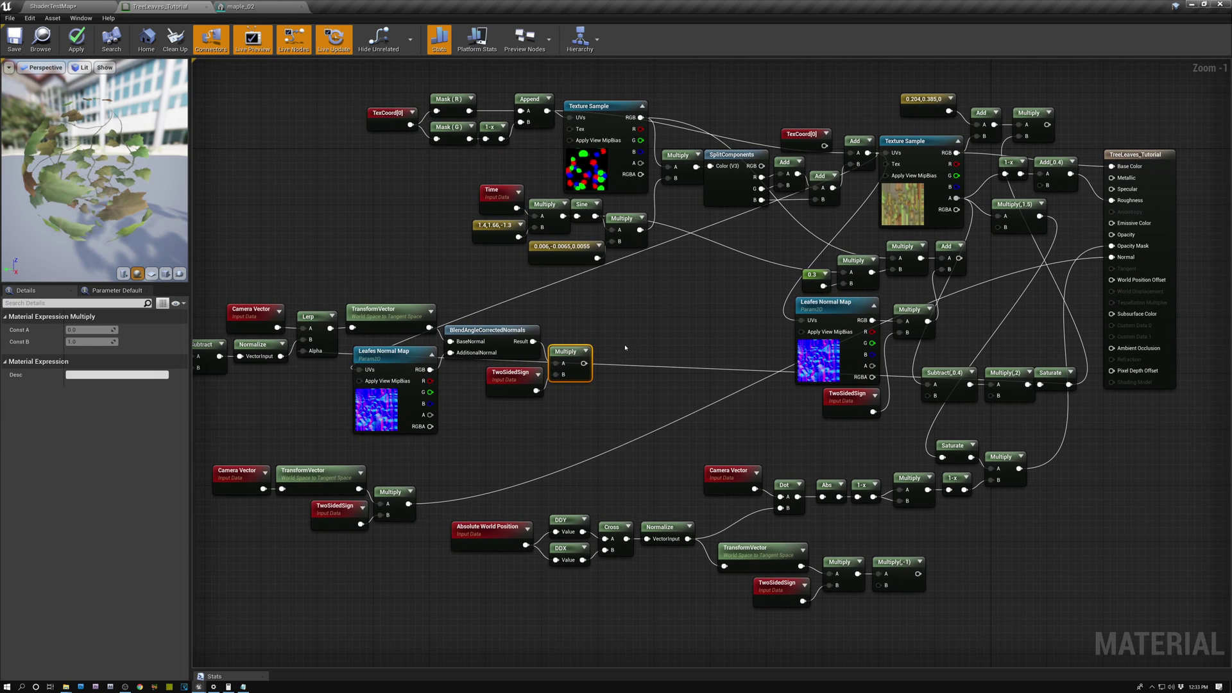
left_click_drag(584, 363, 1112, 256)
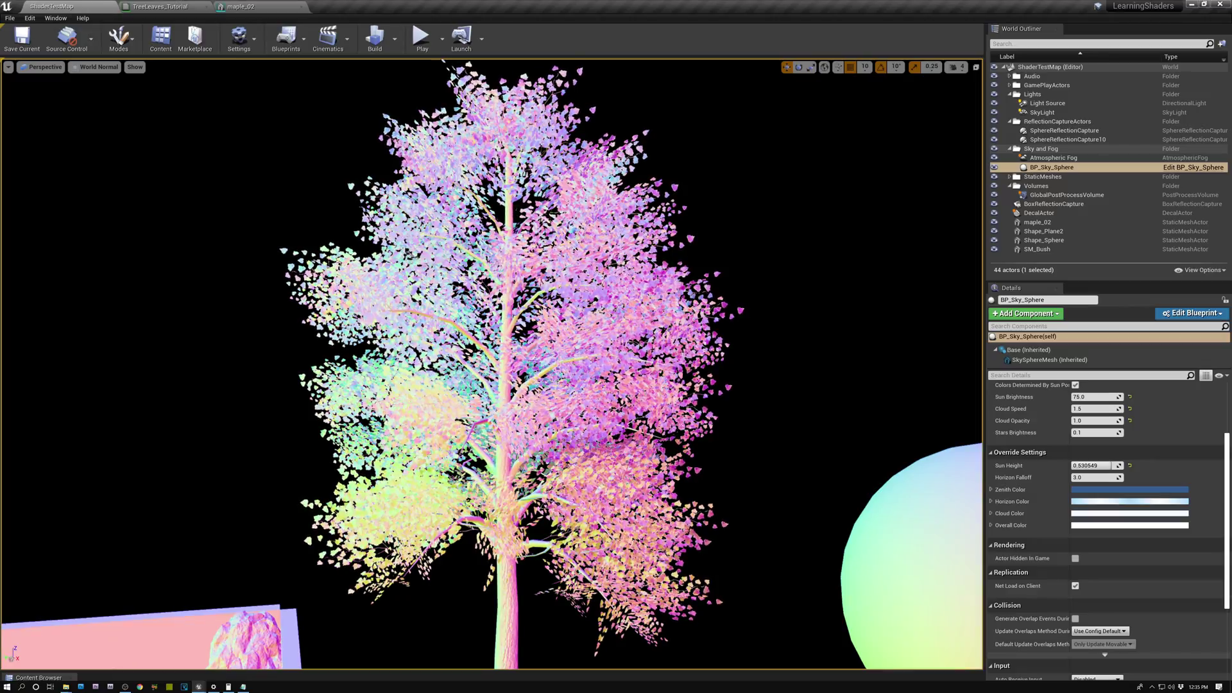
Step: Examine the maple's blended leaf normals in the level viewport, close up and as a whole beside the sphere
right_click_drag(491, 363, 375, 308)
key("w")
key("w")
mouse_move(535, 301)
right_mouse_down()
mouse_move(530, 224)
mouse_move(542, 301)
right_mouse_up()
key("s")
key("d")
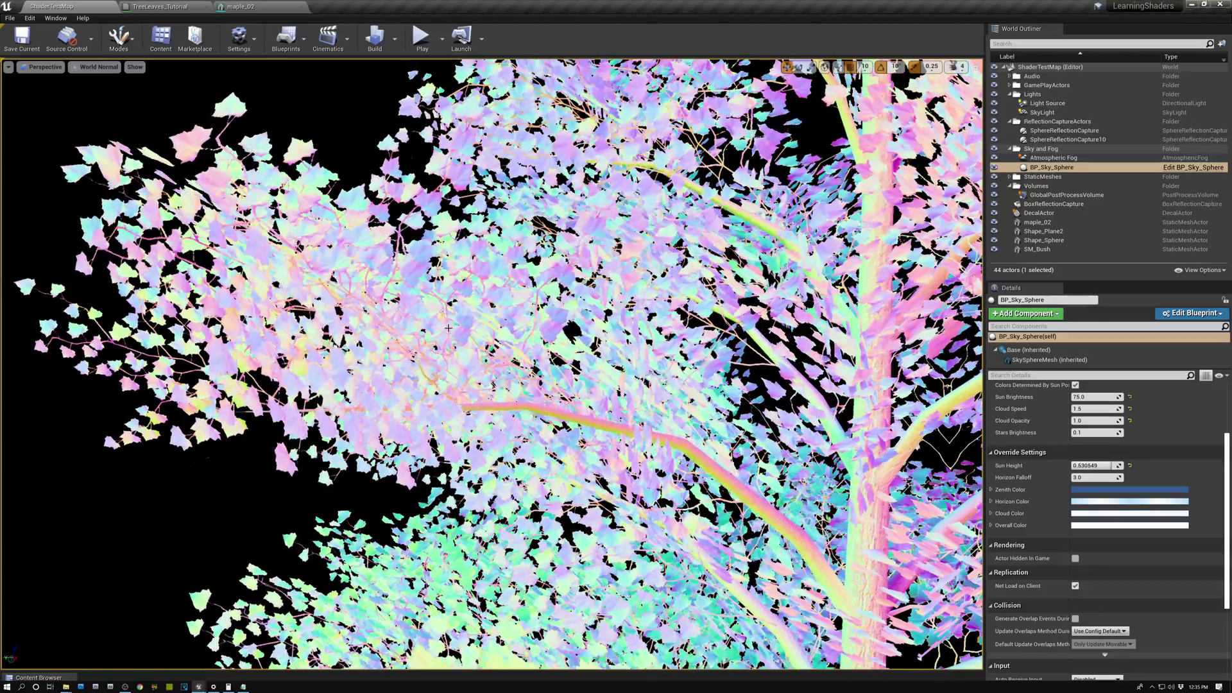
right_click_drag(415, 315, 504, 332)
key("s")
key("s")
key("w")
key("a")
key("s")
key("w")
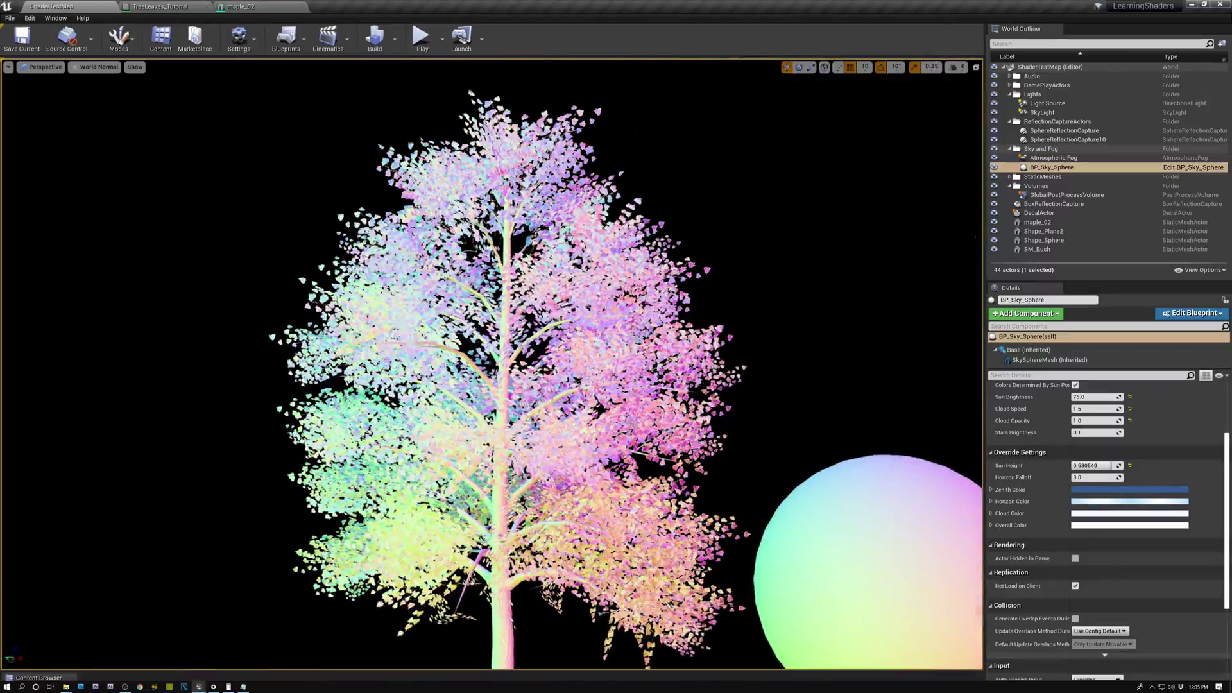
right_click_drag(390, 319, 394, 319)
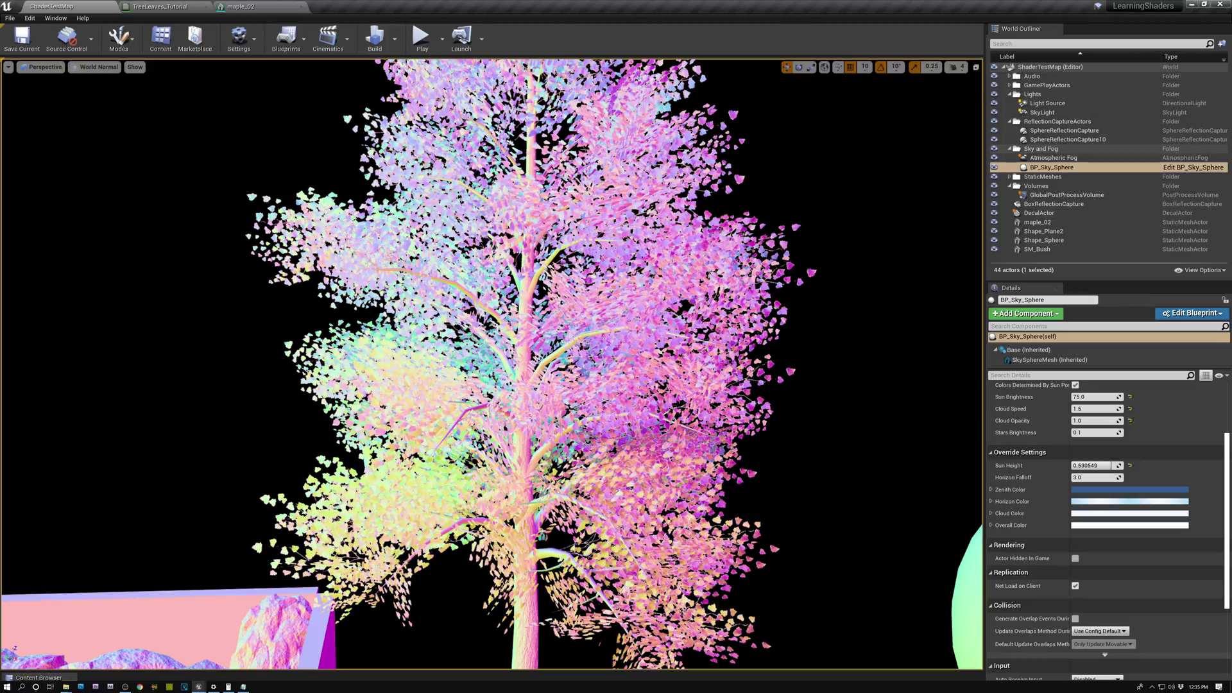
Step: Switch the level viewport to Lit and view the maple's shading
left_click(97, 67)
left_click(89, 80)
mouse_move(500, 206)
right_mouse_down()
mouse_move(500, 225)
mouse_move(500, 197)
mouse_move(481, 197)
right_mouse_up()
mouse_move(398, 319)
right_mouse_down()
mouse_move(369, 319)
mouse_move(403, 318)
right_mouse_up()
Step: In the TreeLeaves_Tutorial graph, collapse the Saturate preview and connect the Multiply of the 0.204,0.385,0 colour branch to Subsurface Color
left_click(160, 6)
right_click_drag(886, 369, 388, 451)
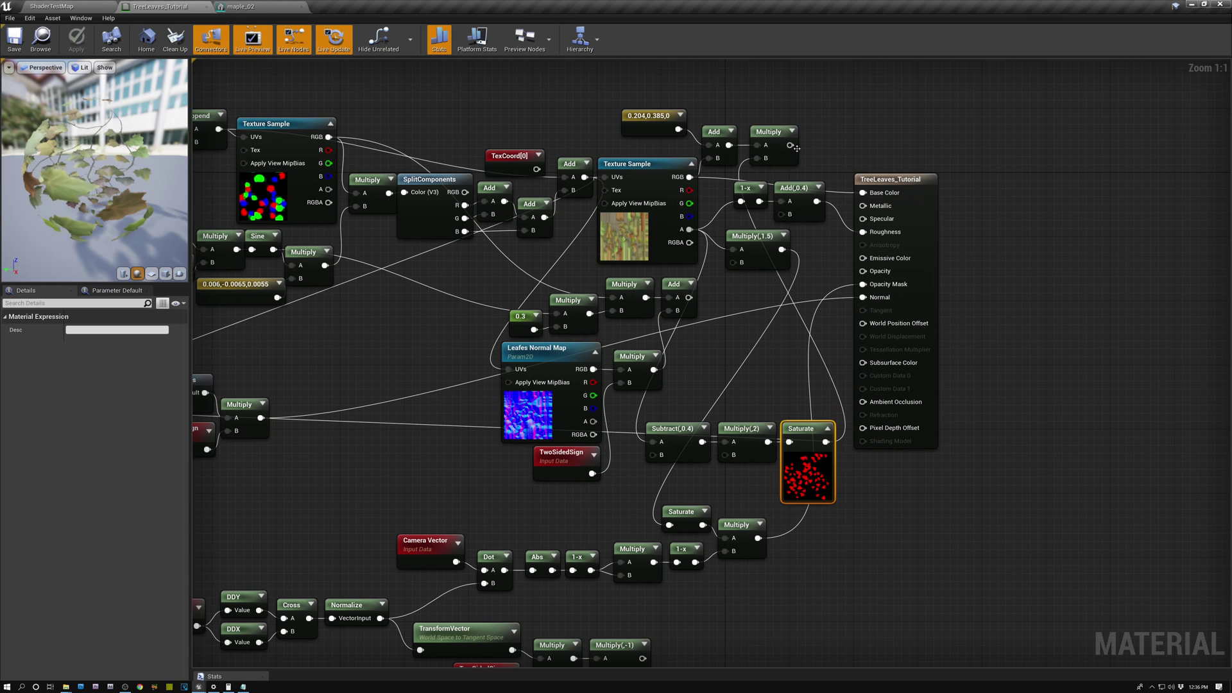
left_click(828, 428)
left_click_drag(788, 145, 863, 363)
Step: Make the SkyLight visible in the ShaderTestMap level
left_click(52, 6)
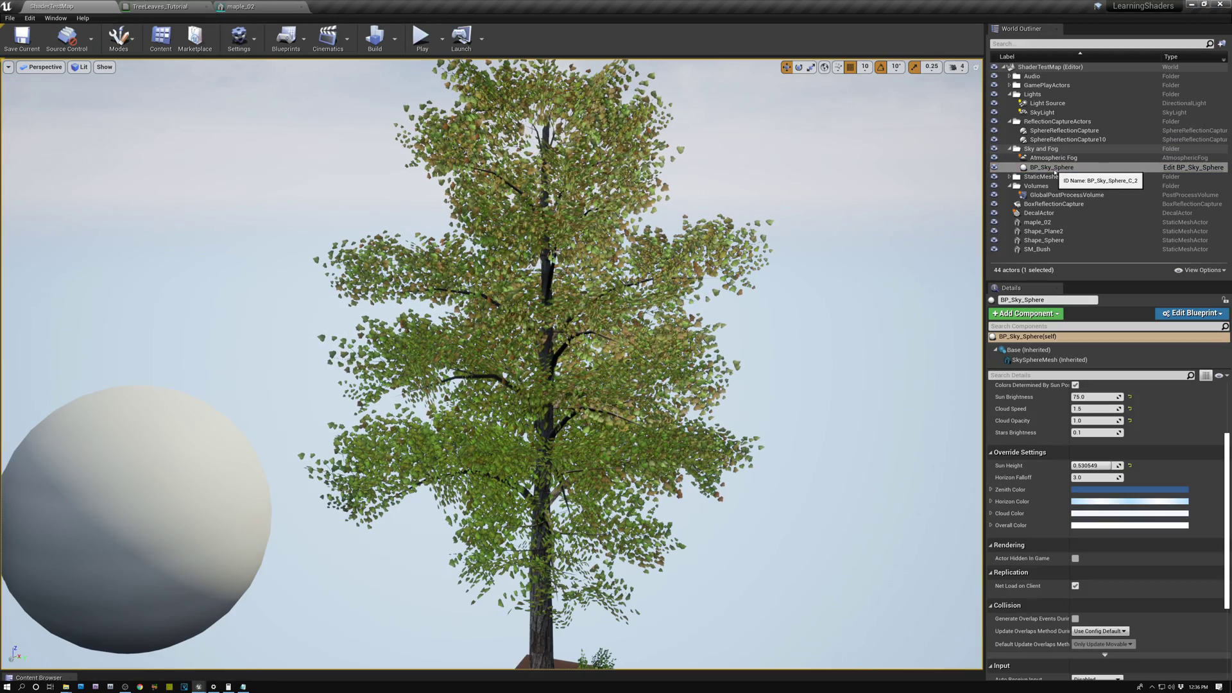
left_click(1042, 112)
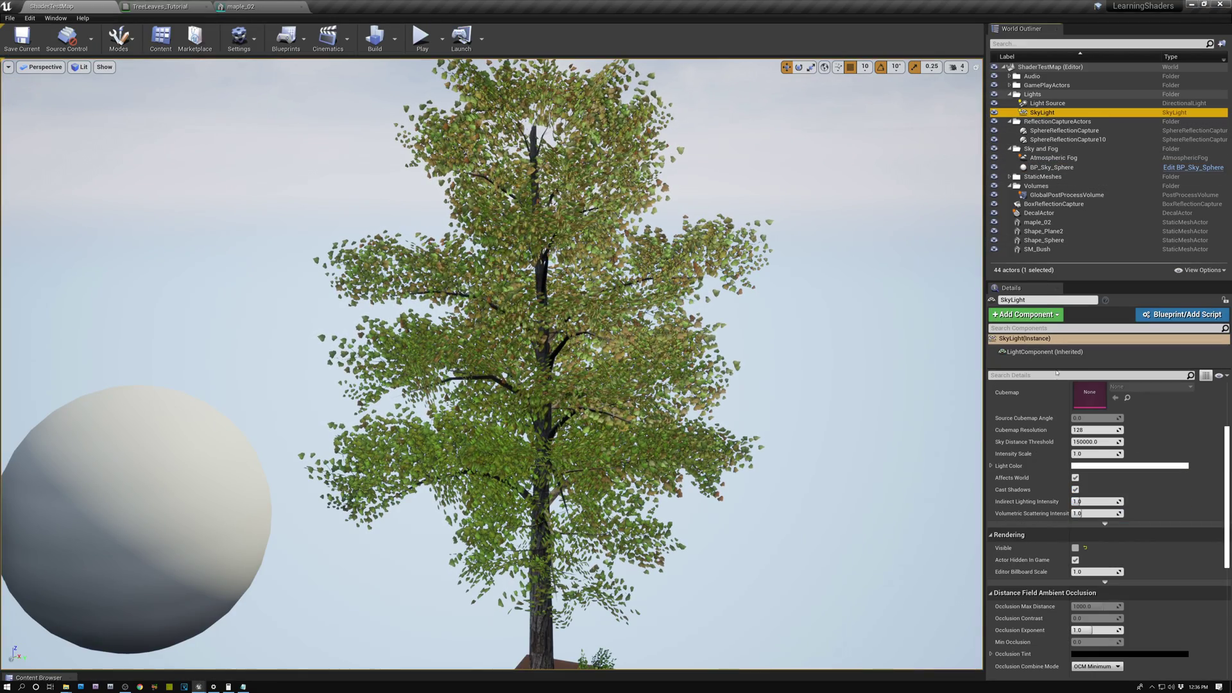
left_click(1075, 548)
left_click(1075, 548)
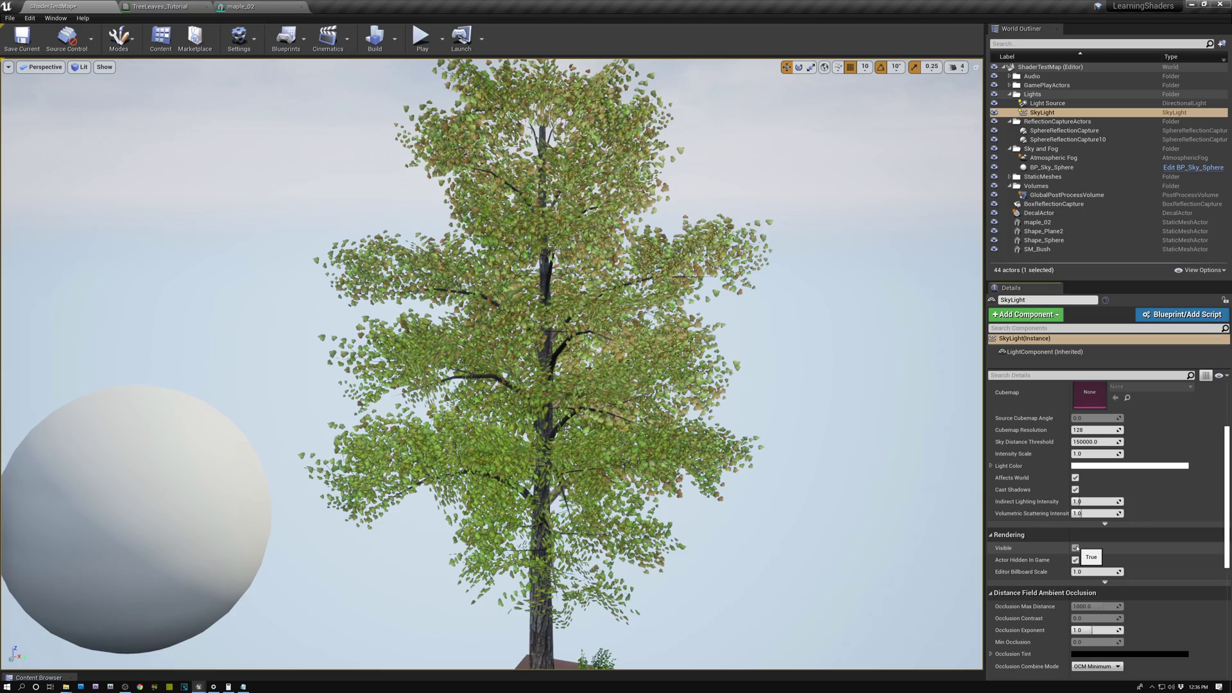
Step: Examine the maple's lit leaf shading with subsurface colour from several sides and distances in the level
right_click_drag(491, 363, 513, 417)
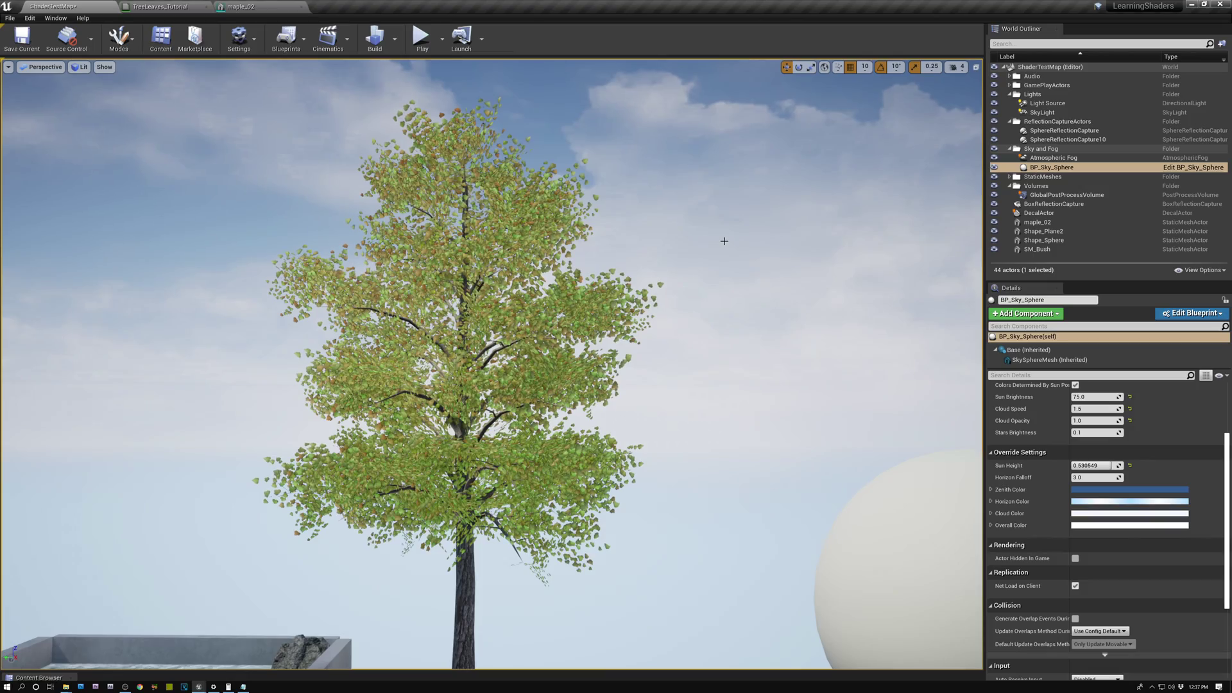
mouse_move(723, 239)
right_mouse_down()
mouse_move(717, 259)
mouse_move(745, 156)
mouse_move(714, 136)
mouse_move(700, 172)
mouse_move(711, 205)
mouse_move(604, 166)
mouse_move(680, 212)
mouse_move(654, 237)
mouse_move(648, 224)
mouse_move(706, 244)
right_mouse_up()
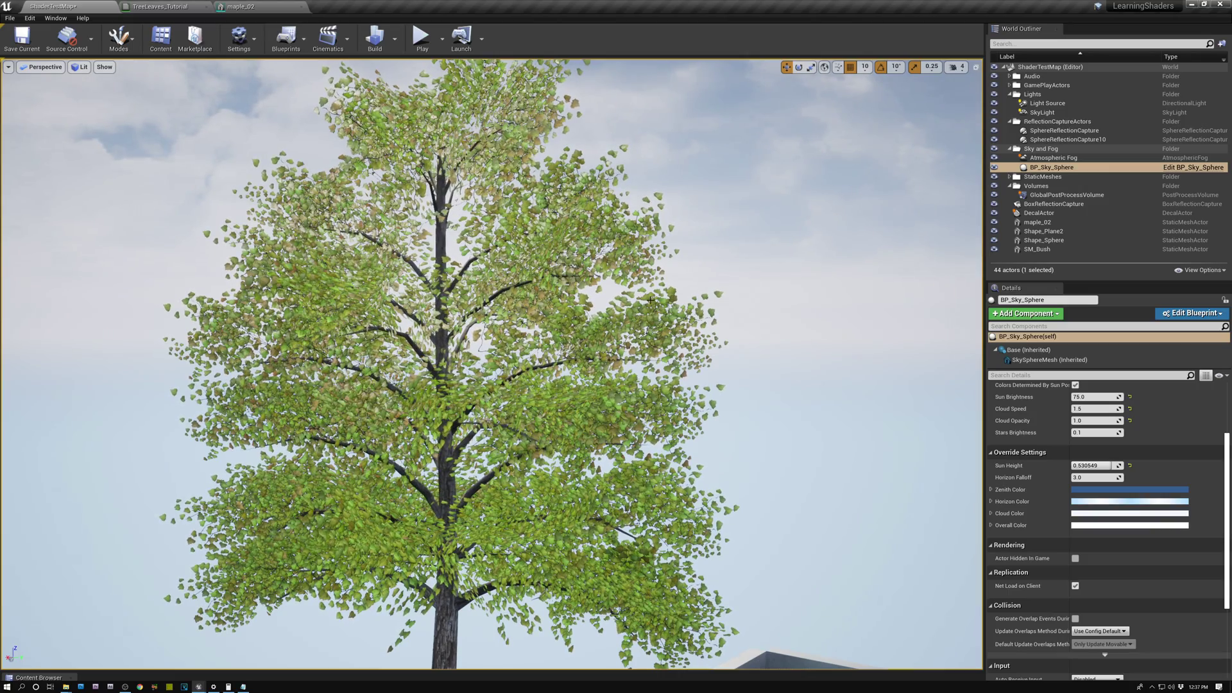
key("s")
right_click_drag(491, 364, 577, 340)
key("w")
key("s")
key("a")
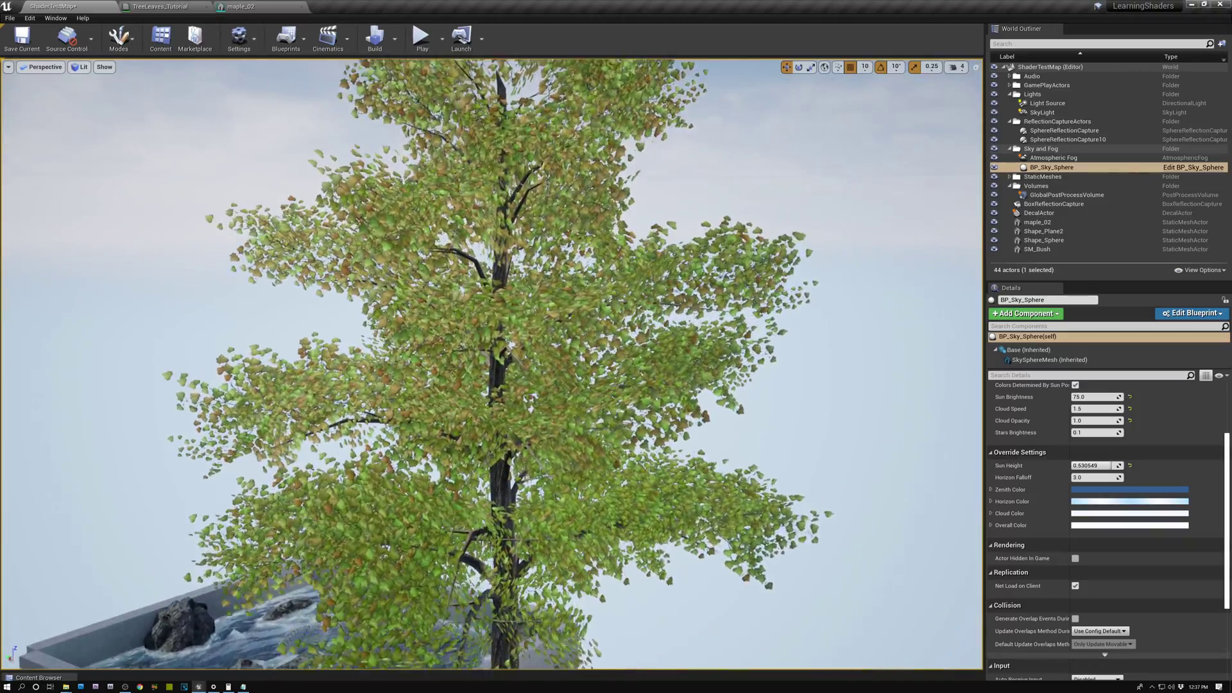